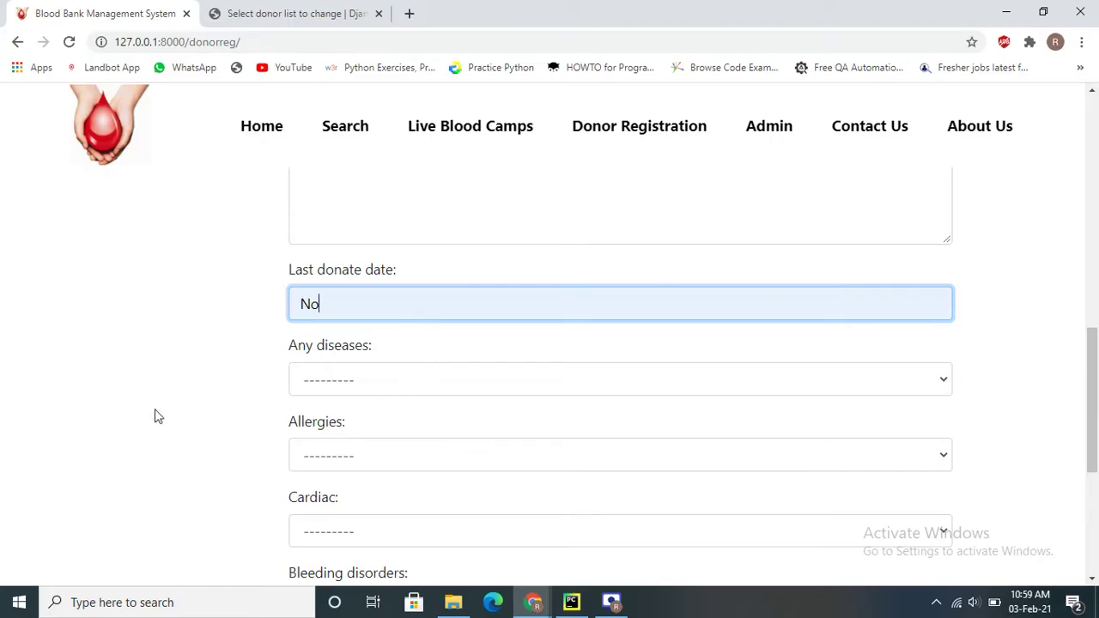
- Answer No for any diseases and allergies in the donor registration form
left_click(348, 385)
left_click(339, 449)
left_click(339, 455)
left_click(332, 520)
- Answer No for cardiac, bleeding disorders and HbsAg hcv hIV in the donor registration form
scroll(412, 369, "down", 1)
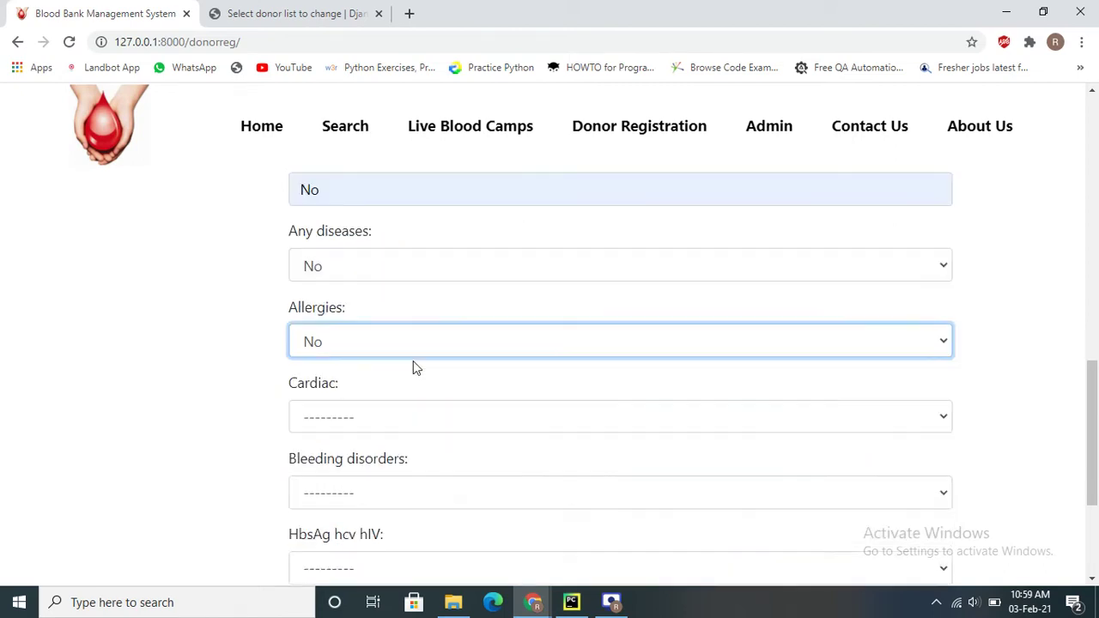
scroll(412, 367, "down", 2)
left_click(336, 265)
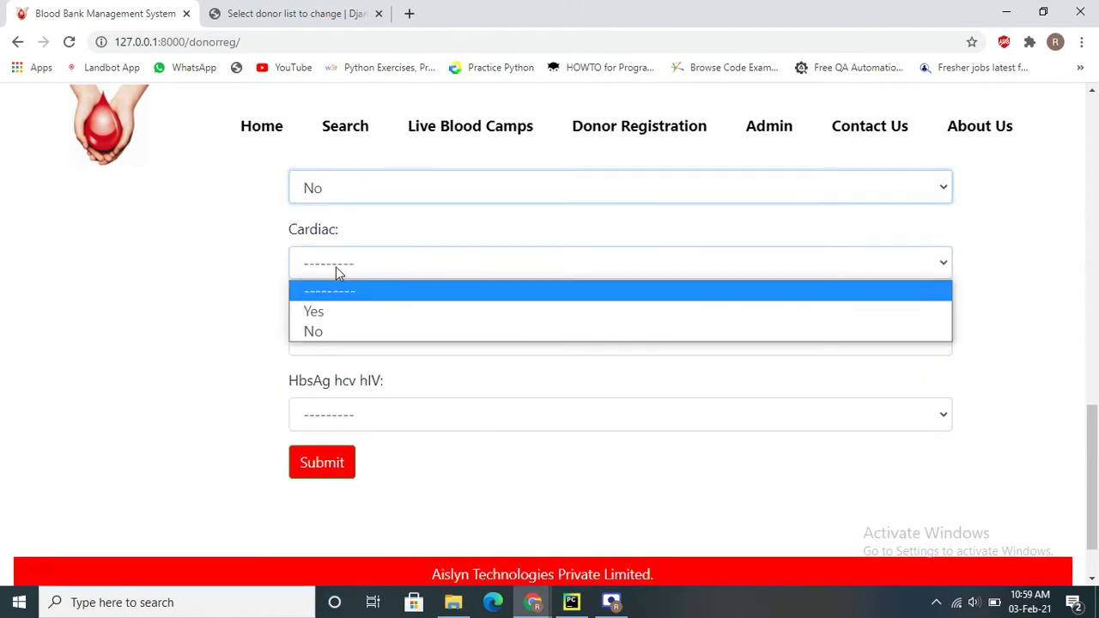
left_click(335, 331)
left_click(350, 342)
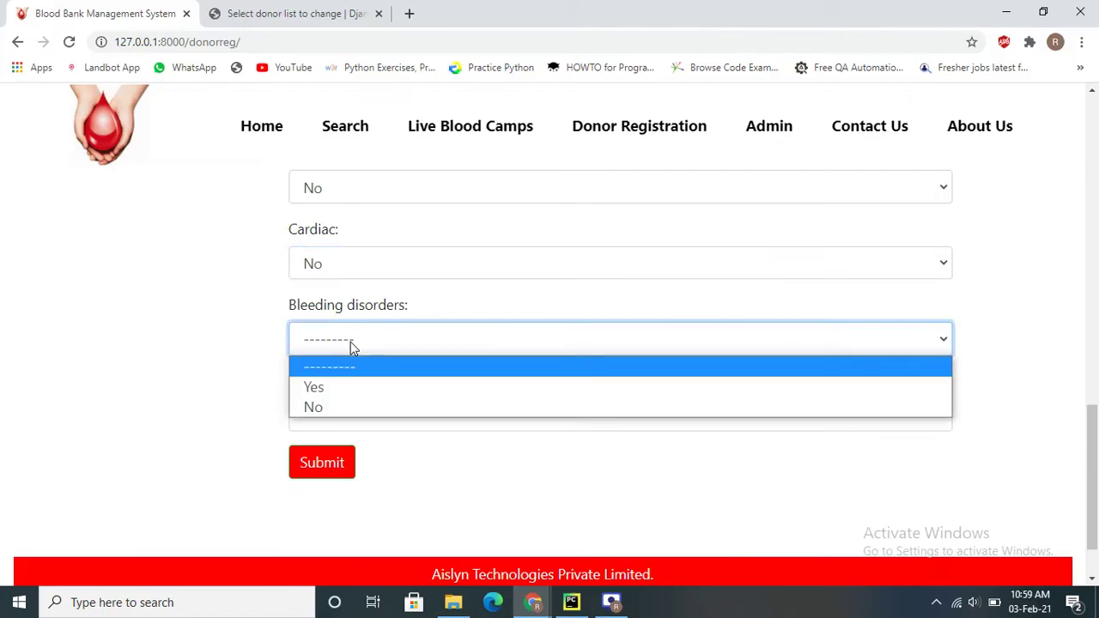
left_click(336, 406)
left_click(341, 419)
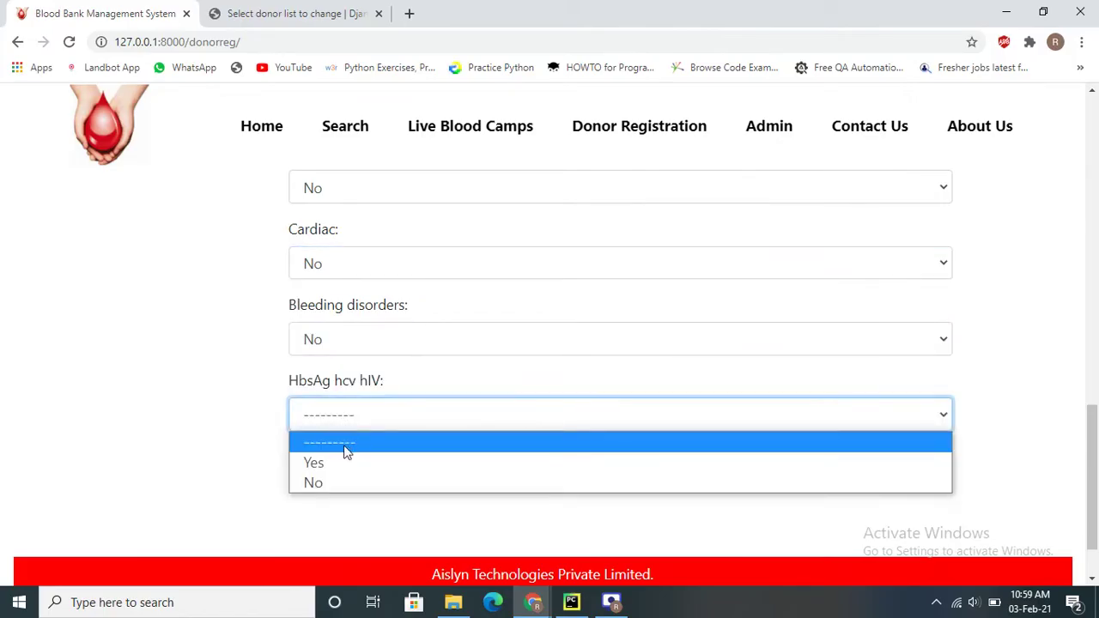
left_click(344, 483)
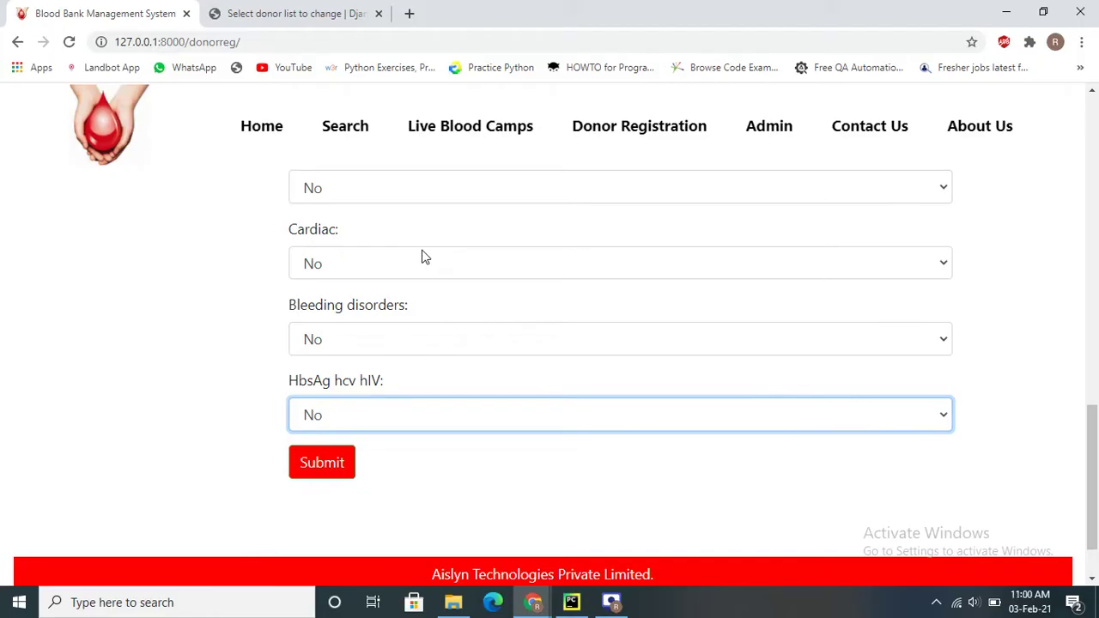
- Check the health answers in the donor registration form and submit it
scroll(422, 255, "up", 3)
scroll(421, 255, "down", 5)
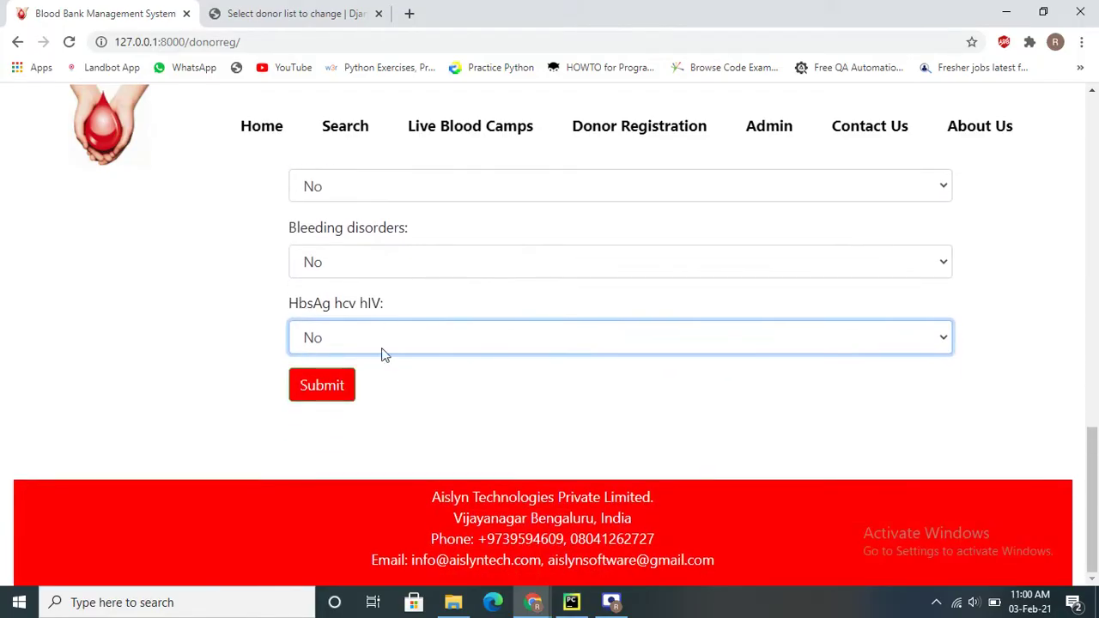
left_click(342, 388)
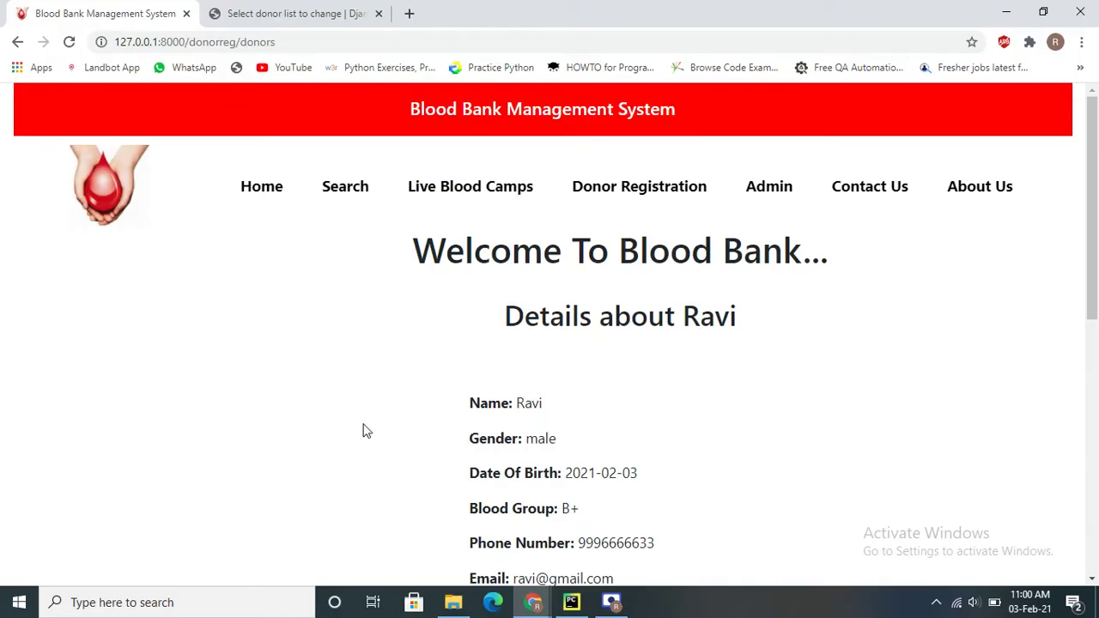
- Review the registered donor's details and the registration message on the confirmation page
left_click_drag(794, 230, 864, 339)
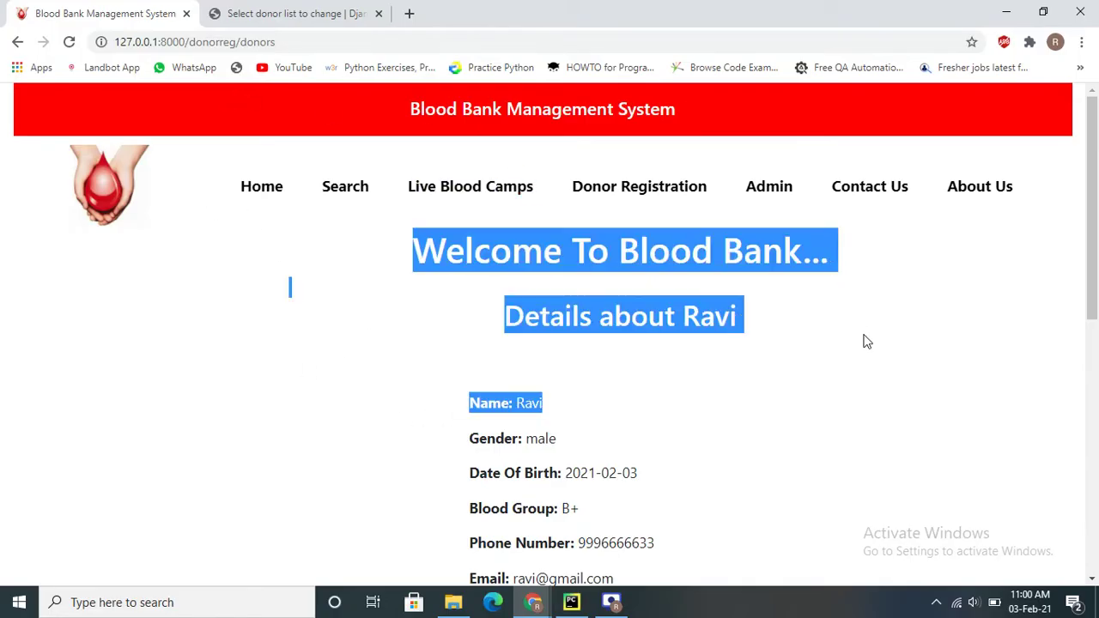
double_click(530, 344)
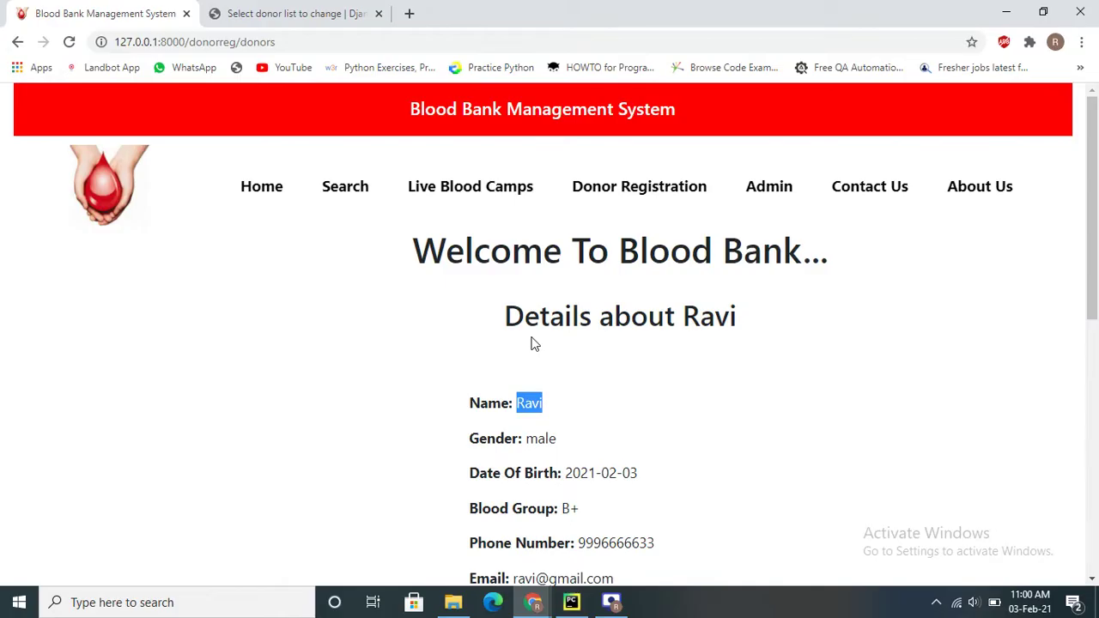
double_click(505, 402)
left_click(541, 404)
scroll(601, 380, "down", 2)
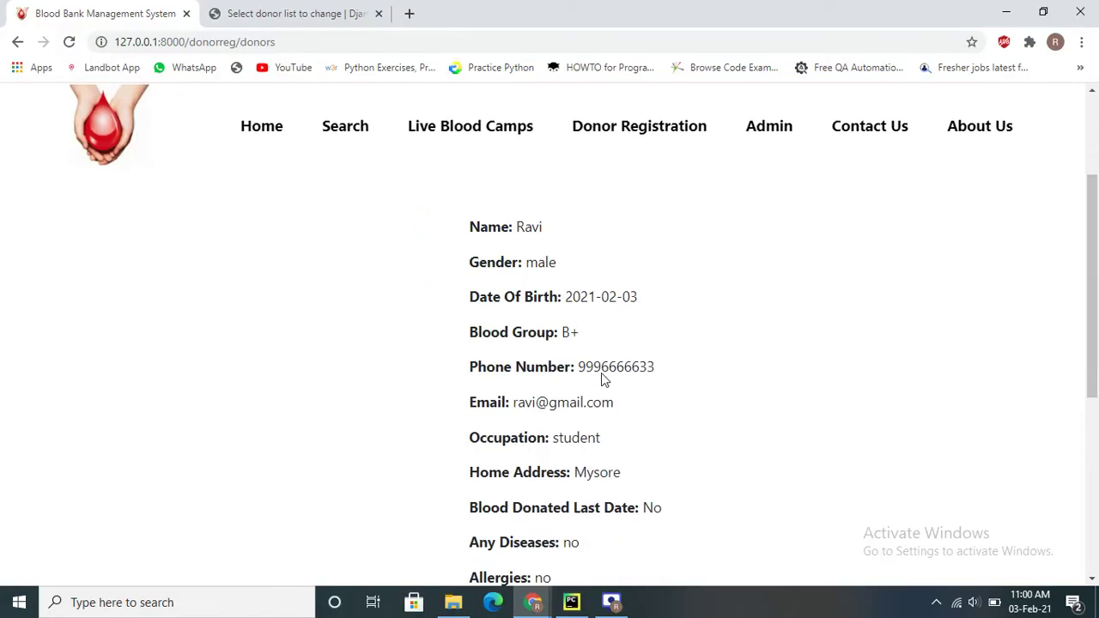
scroll(601, 380, "down", 1)
left_click_drag(503, 170, 554, 171)
left_click_drag(559, 241, 635, 519)
scroll(640, 472, "down", 3)
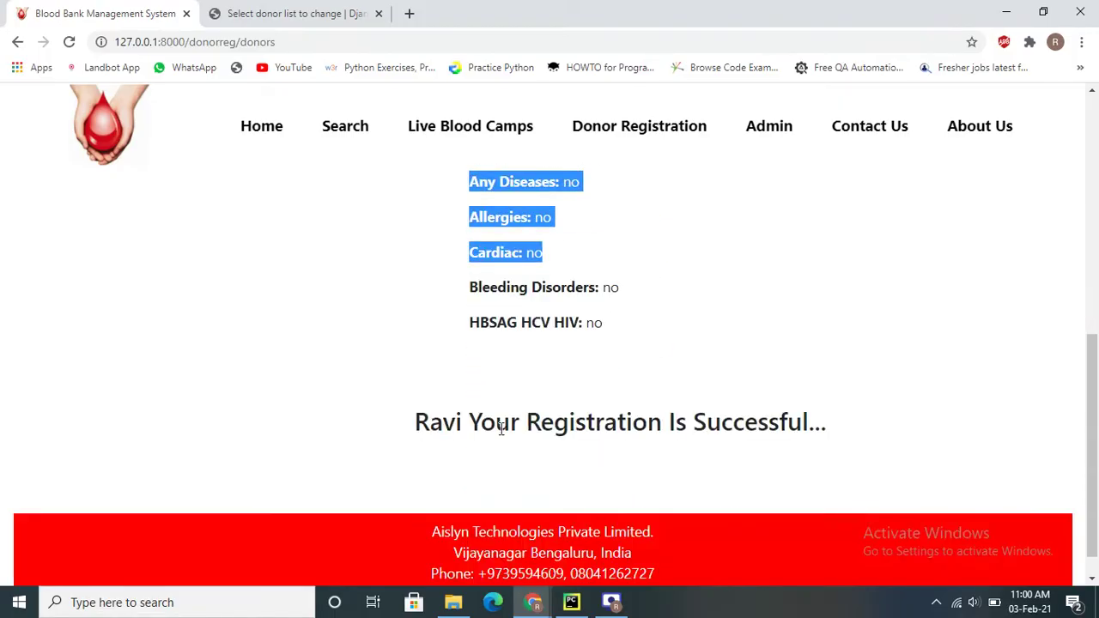
left_click_drag(416, 421, 801, 436)
scroll(777, 434, "up", 6)
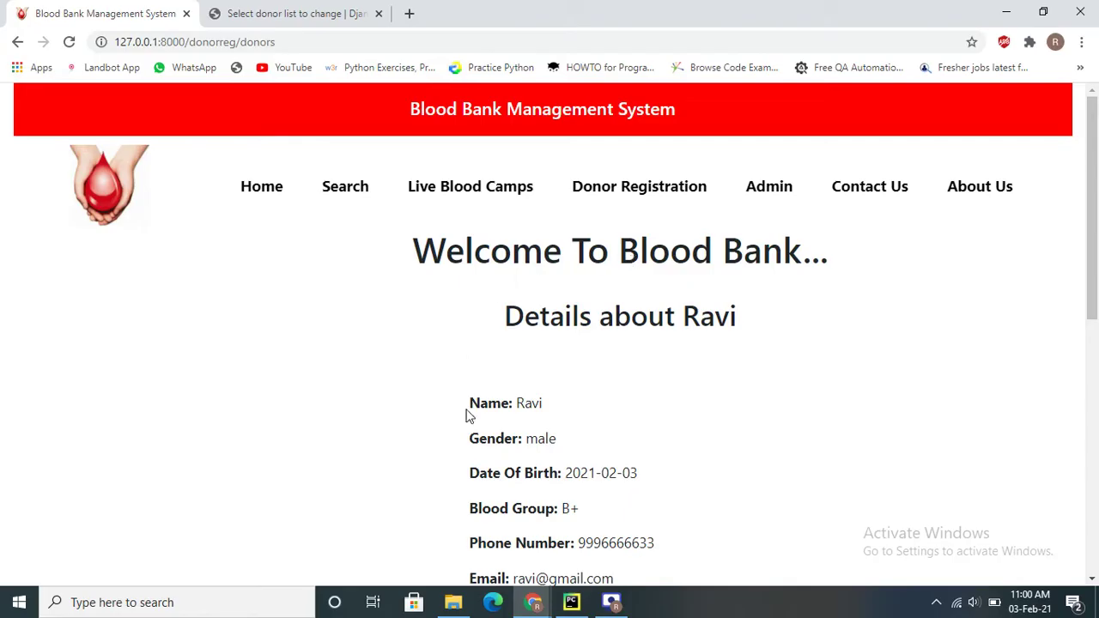
double_click(591, 316)
- Log in to the site's Django administration as admin with the account password and dismiss the password warning
left_click(764, 194)
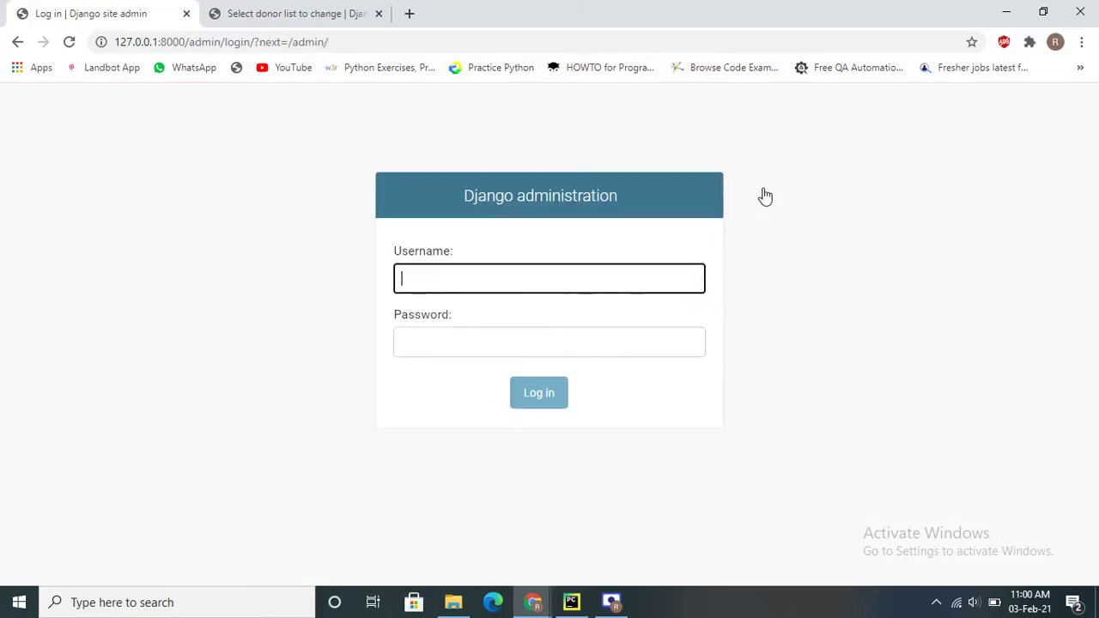
left_click(477, 272)
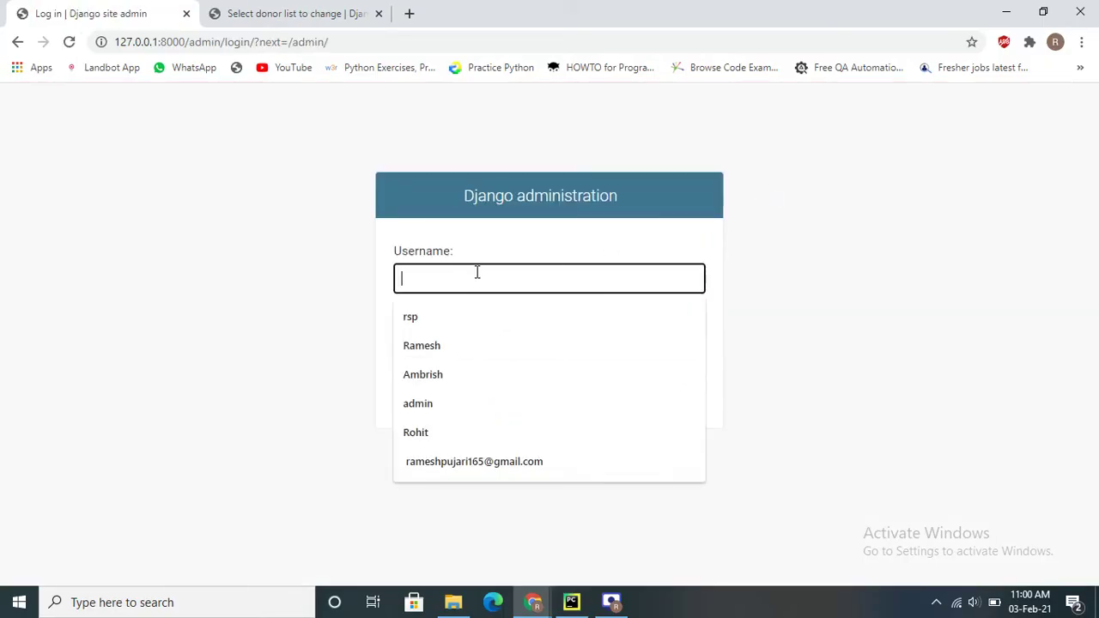
type("admin")
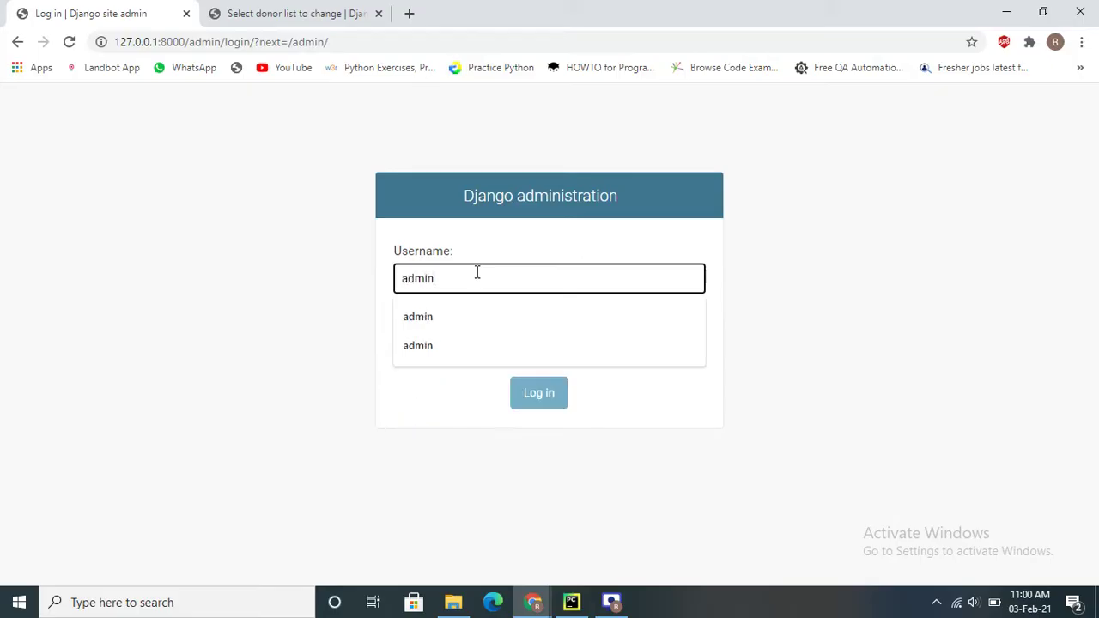
key("Tab")
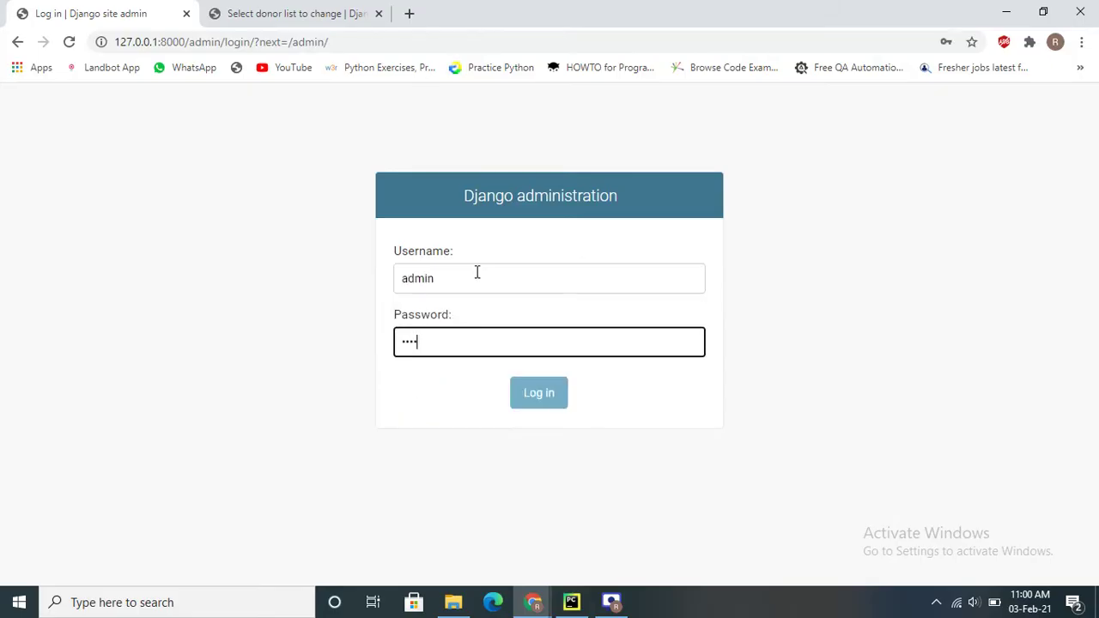
key("Return")
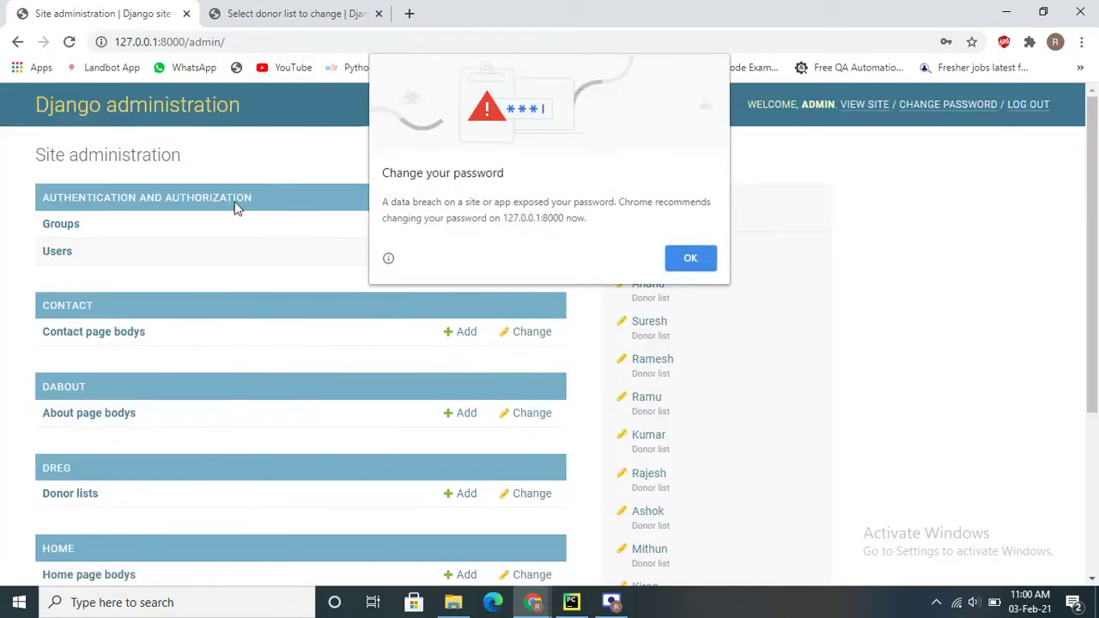
key("Escape")
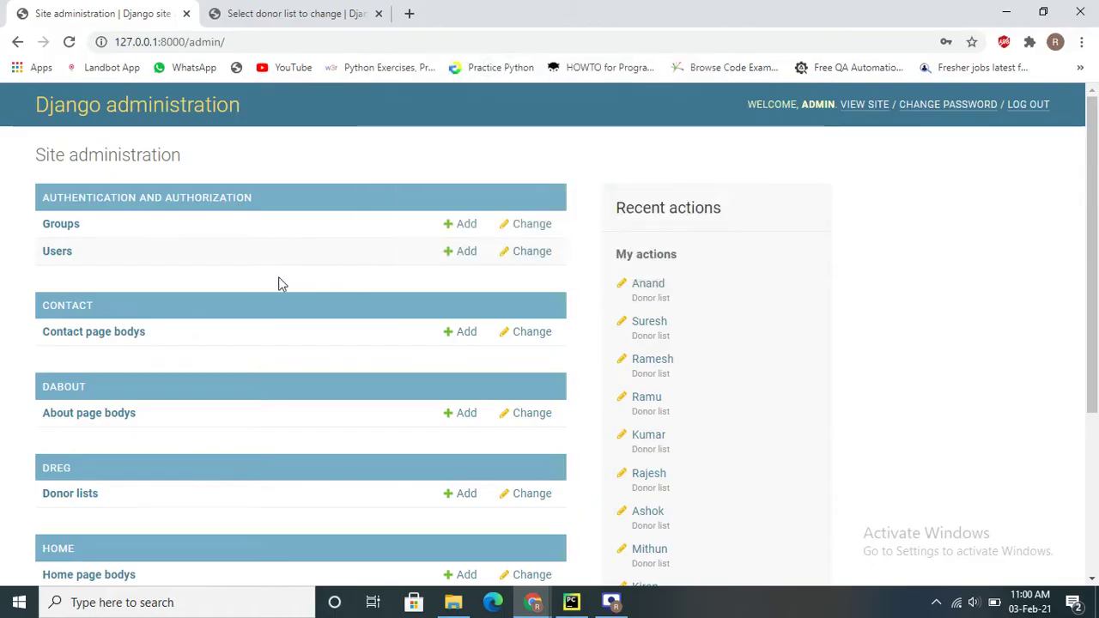
- Open the newly registered B+ donor from Mysore in the Dreg donor lists
scroll(266, 317, "down", 3)
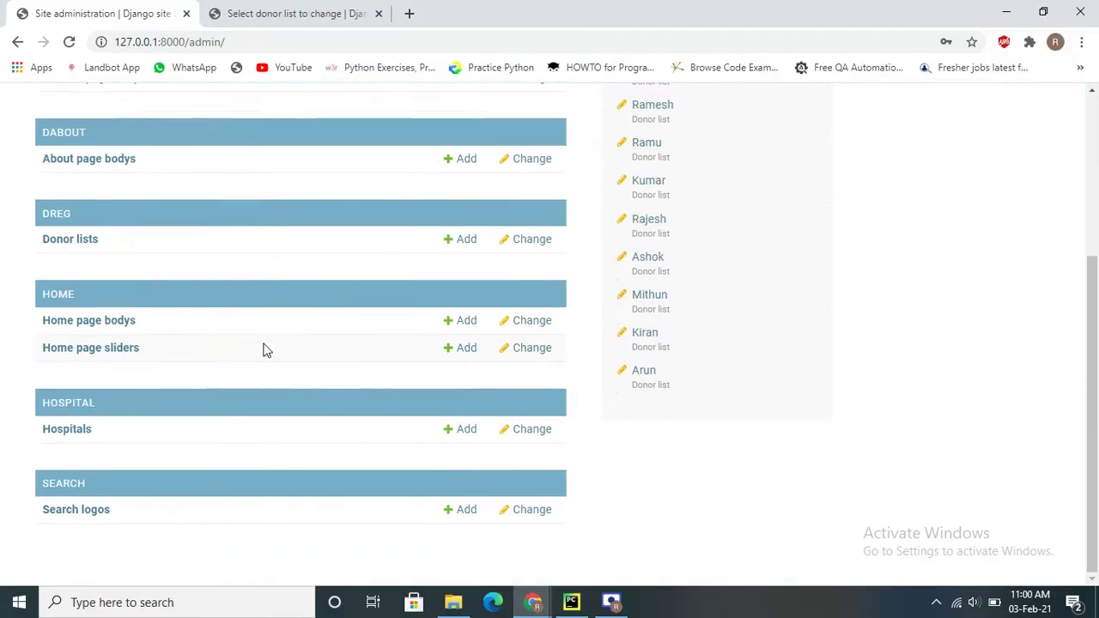
left_click(80, 245)
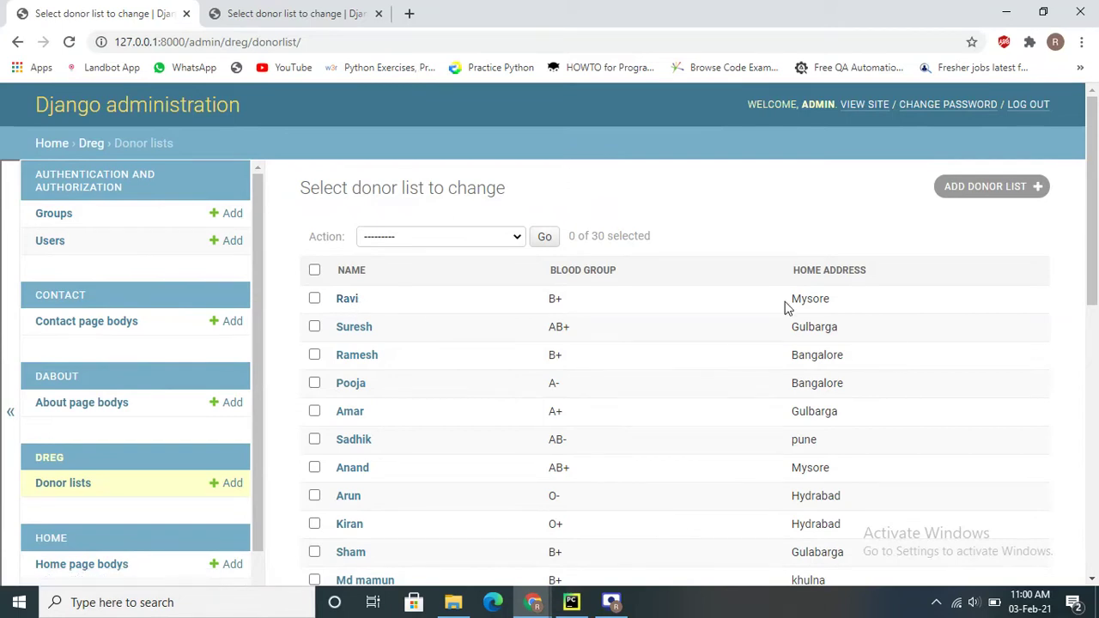
left_click_drag(784, 307, 846, 307)
left_click(350, 303)
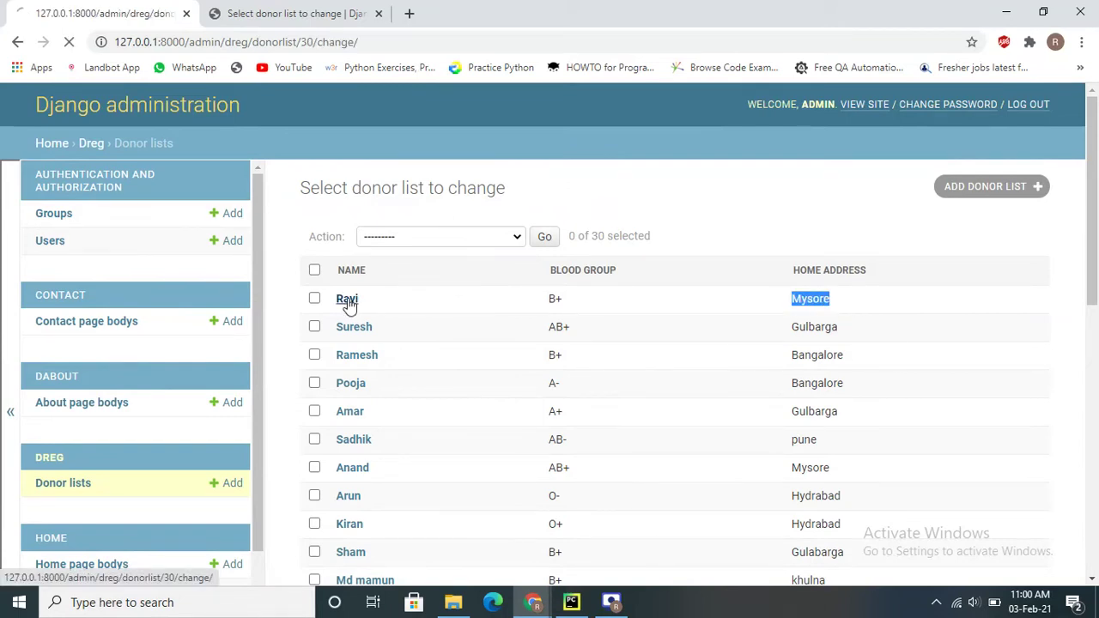
- Examine all stored fields of the donor record, from the name to the health answers
scroll(606, 348, "down", 10)
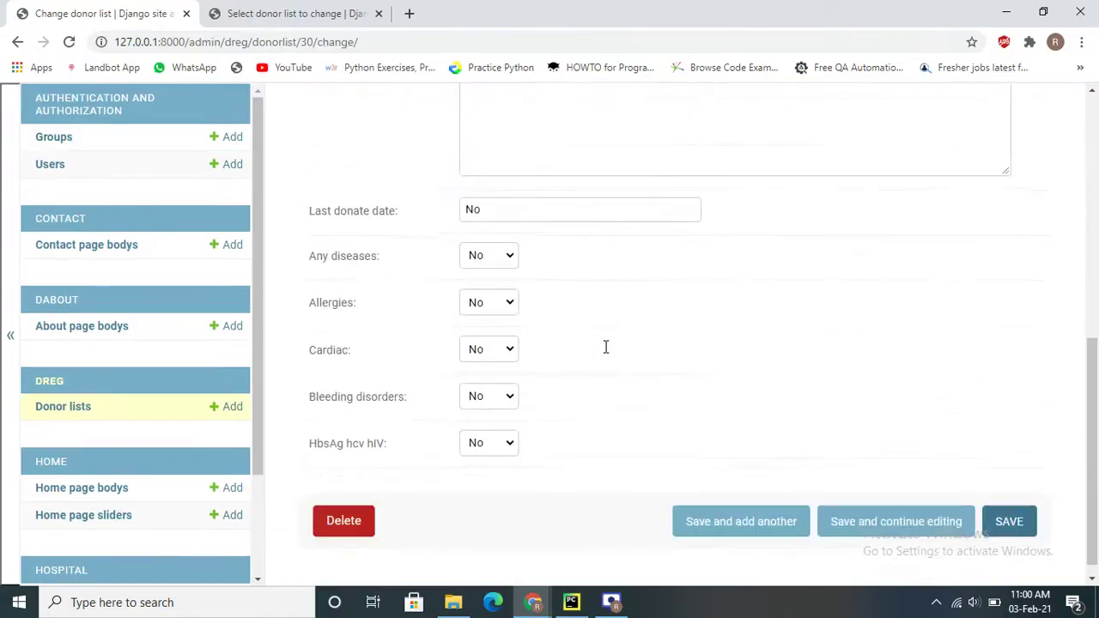
scroll(604, 352, "up", 9)
scroll(606, 352, "up", 1)
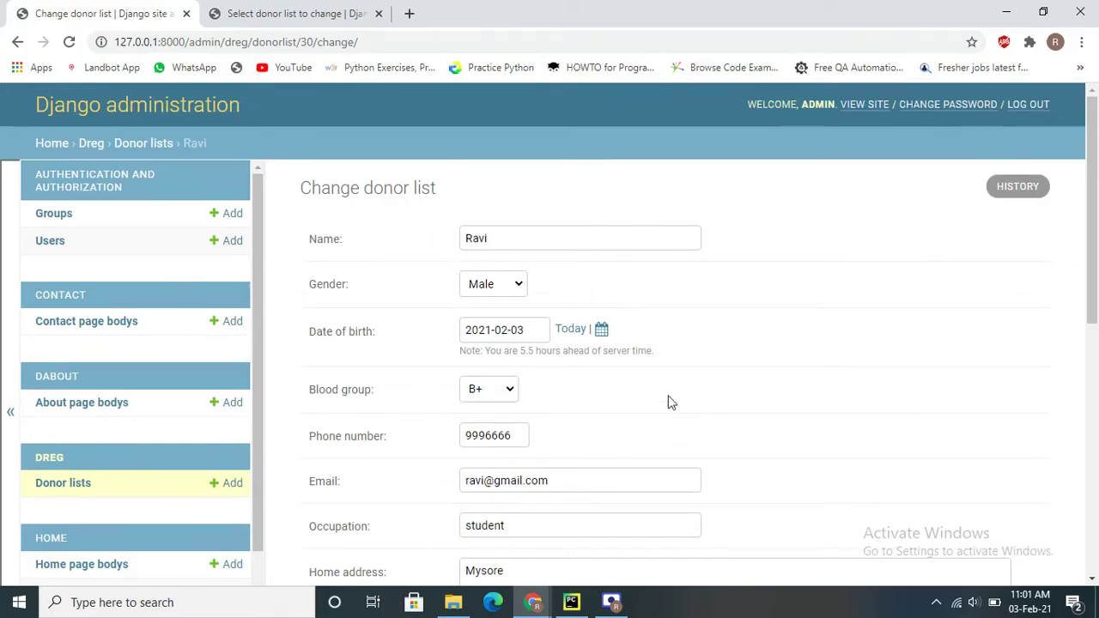
scroll(541, 385, "down", 3)
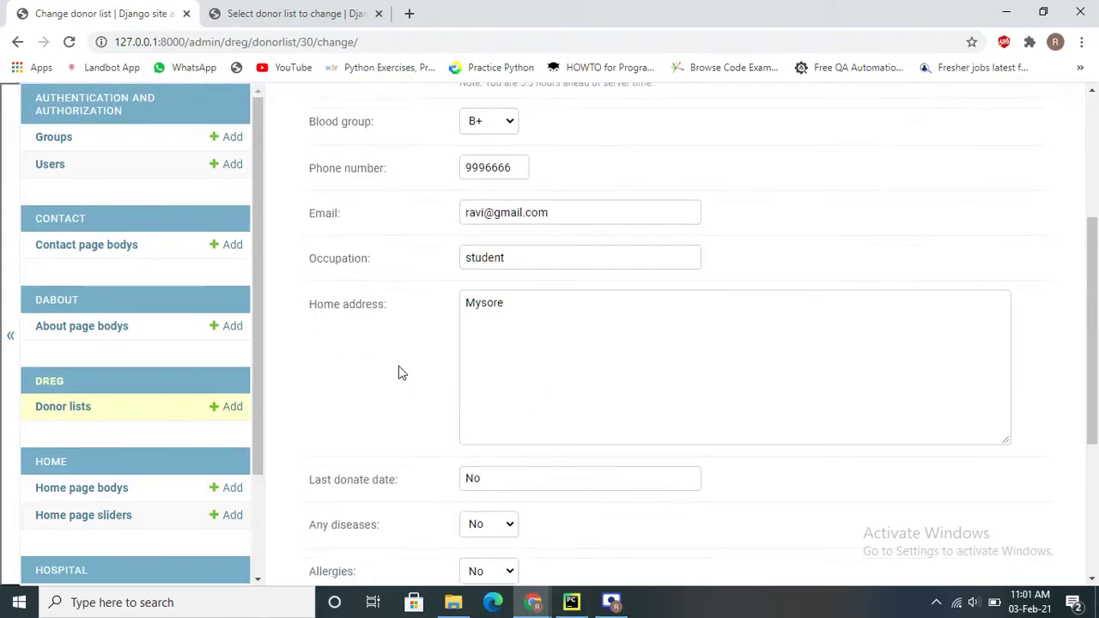
scroll(474, 387, "down", 3)
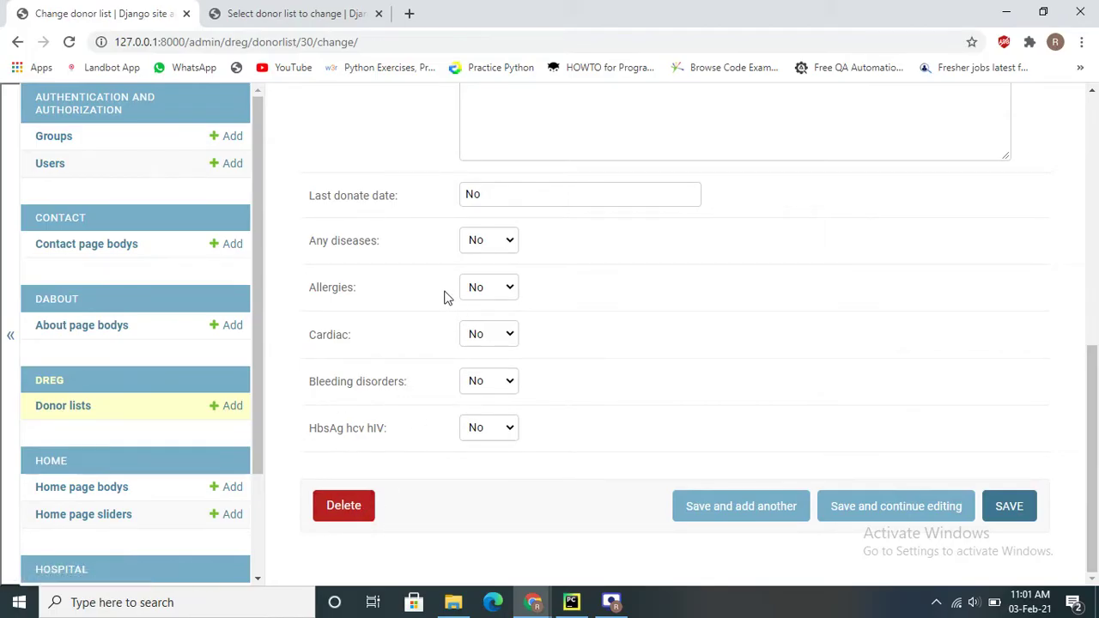
scroll(443, 296, "up", 6)
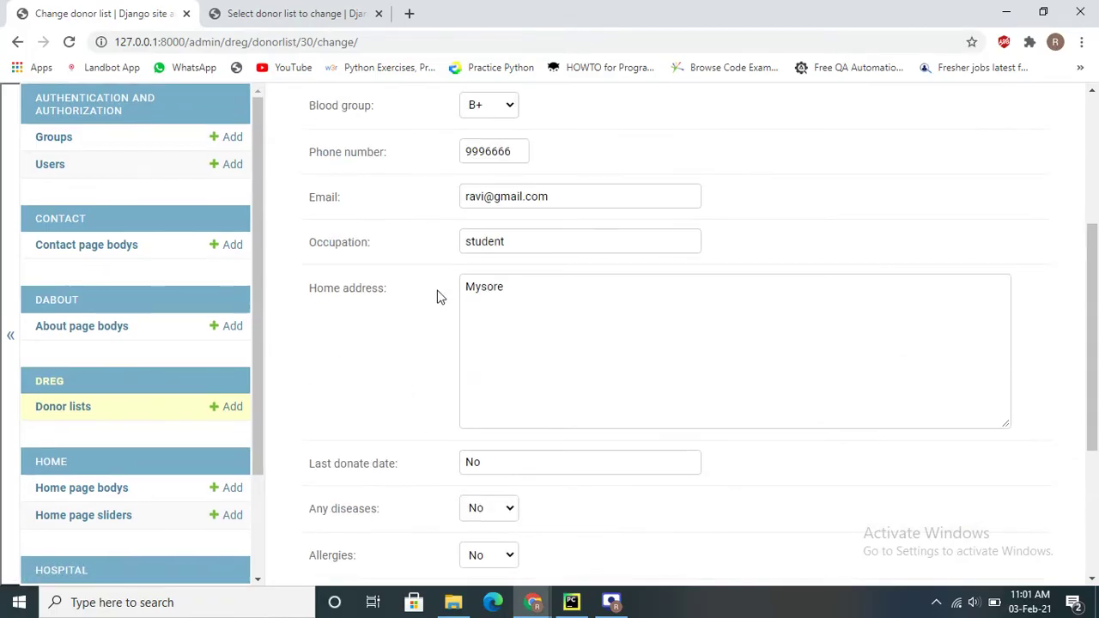
scroll(437, 307, "up", 1)
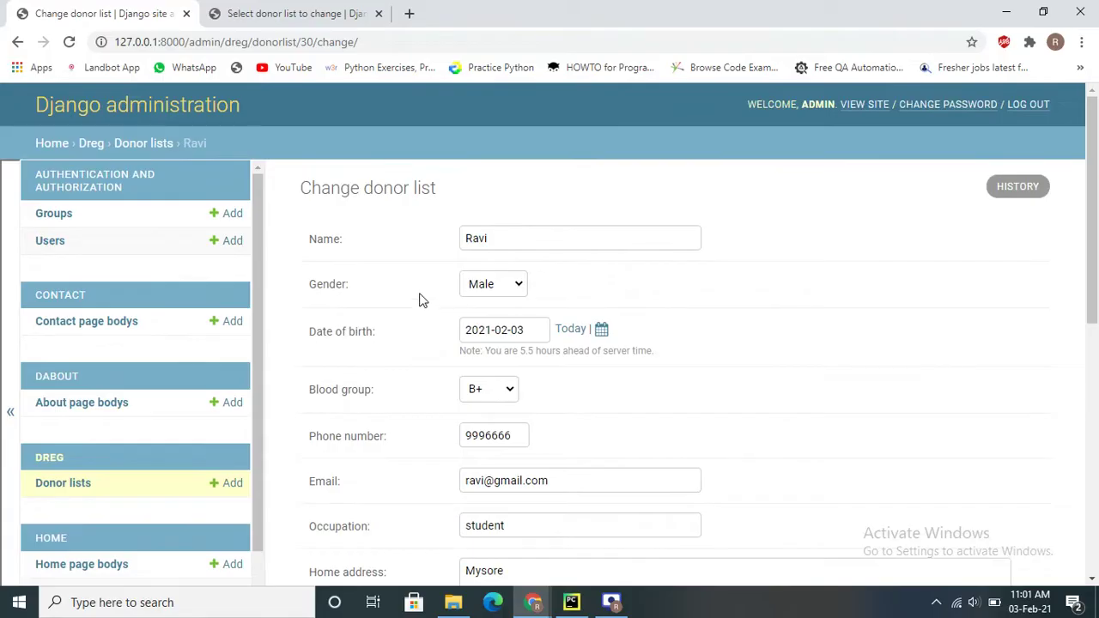
- Go back from the donor record to the Blood Bank site's registration confirmation page
left_click(17, 42)
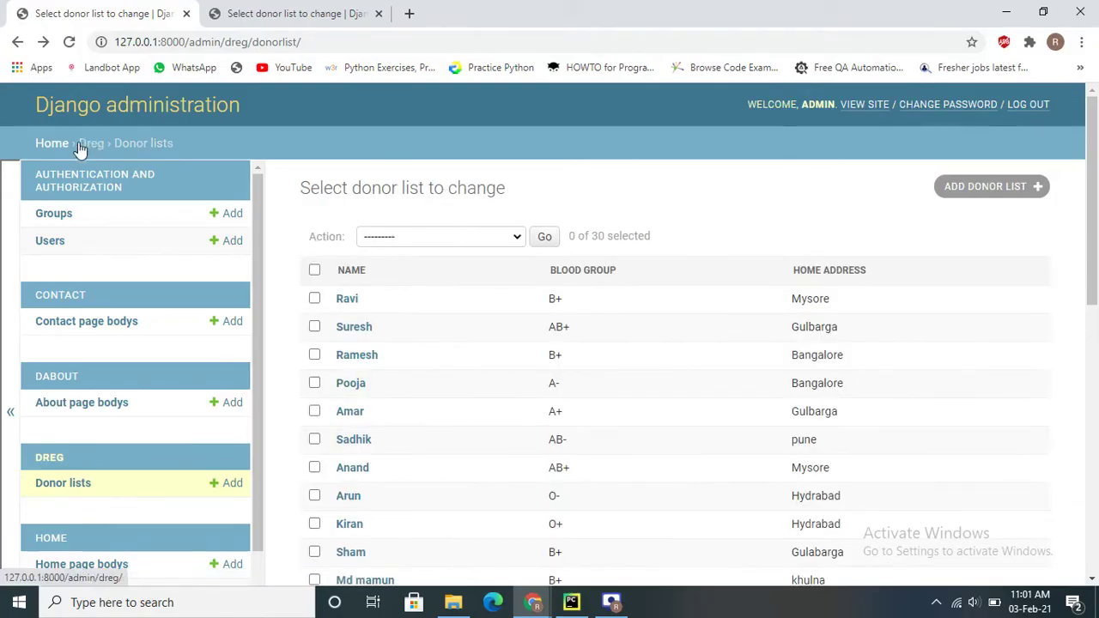
left_click(12, 43)
left_click(17, 42)
left_click(19, 48)
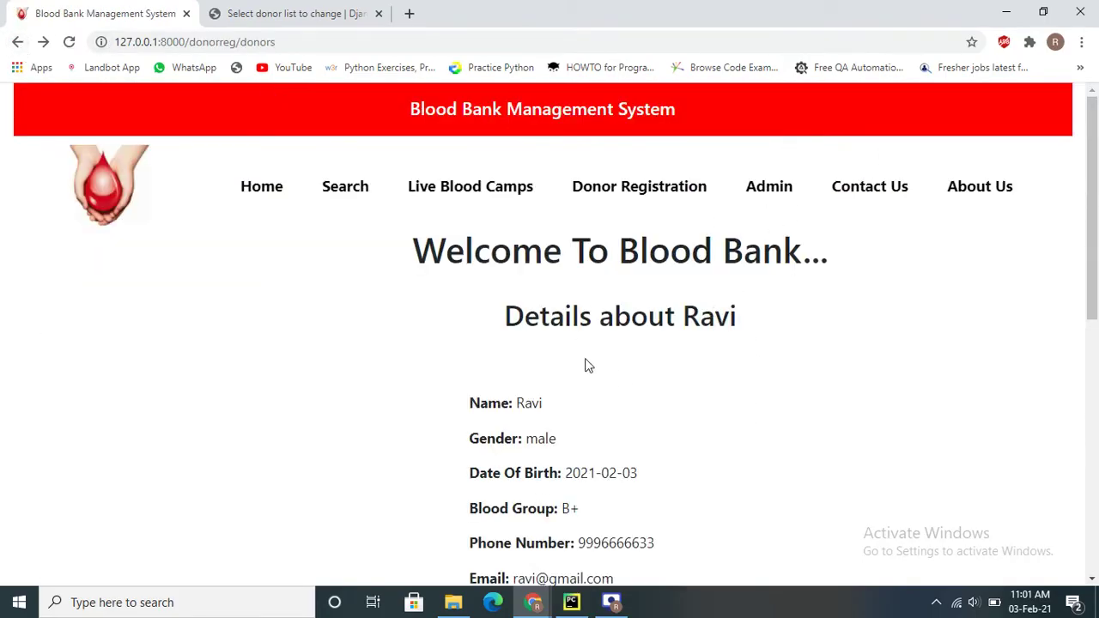
- Open the Contact Us page and review the company's address, phone and email details
left_click(888, 190)
scroll(547, 312, "down", 4)
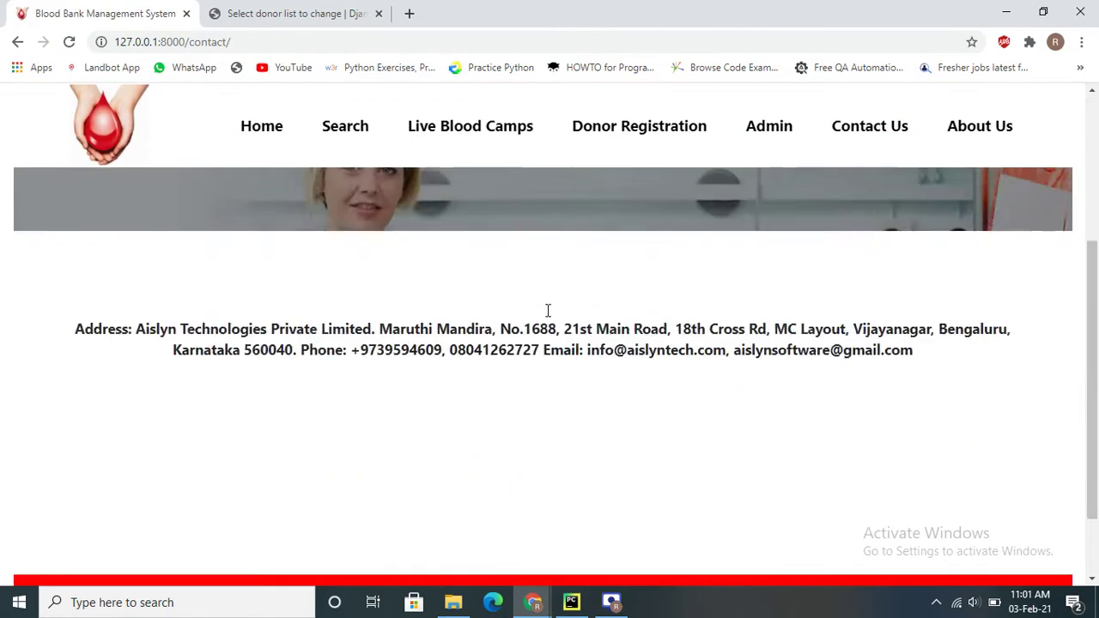
scroll(547, 310, "up", 3)
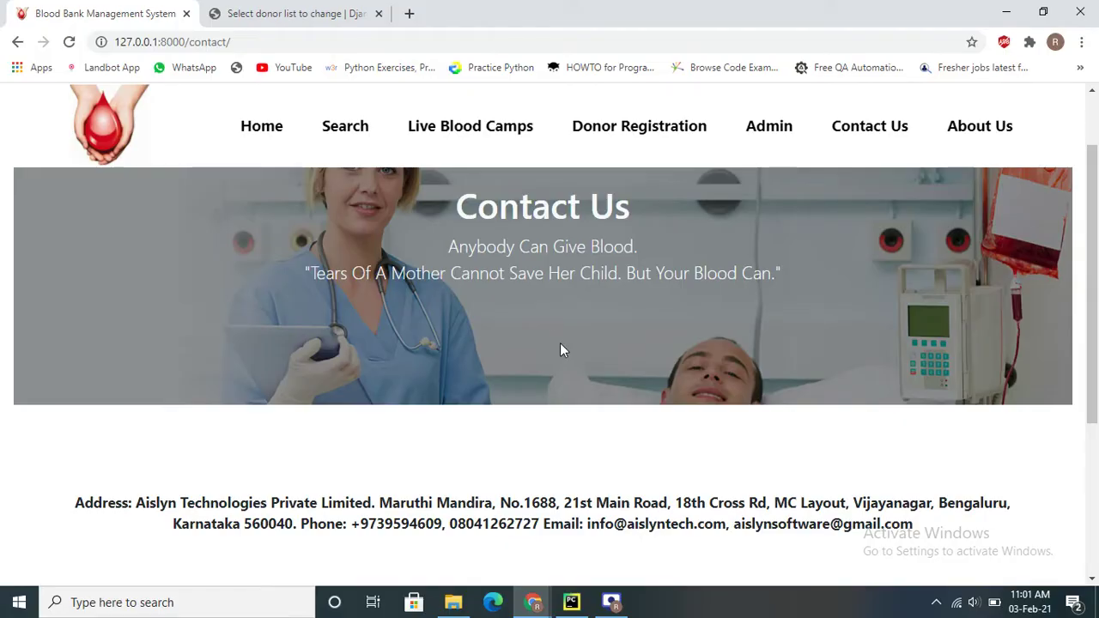
left_click_drag(115, 502, 934, 525)
left_click(221, 9)
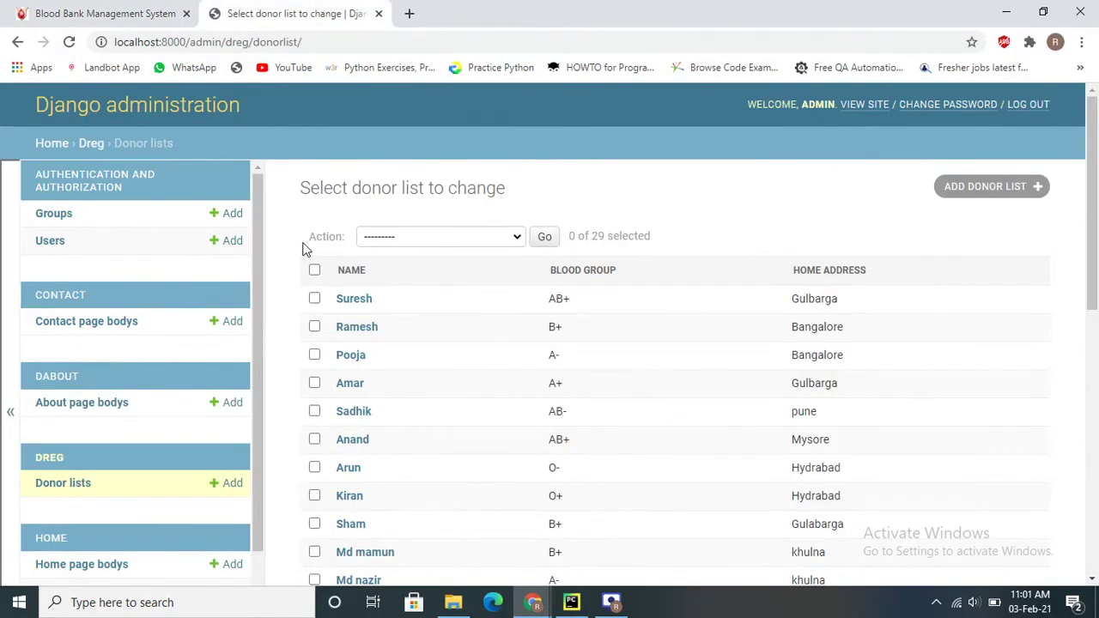
left_click(45, 7)
left_click(471, 504)
left_click_drag(138, 504, 927, 539)
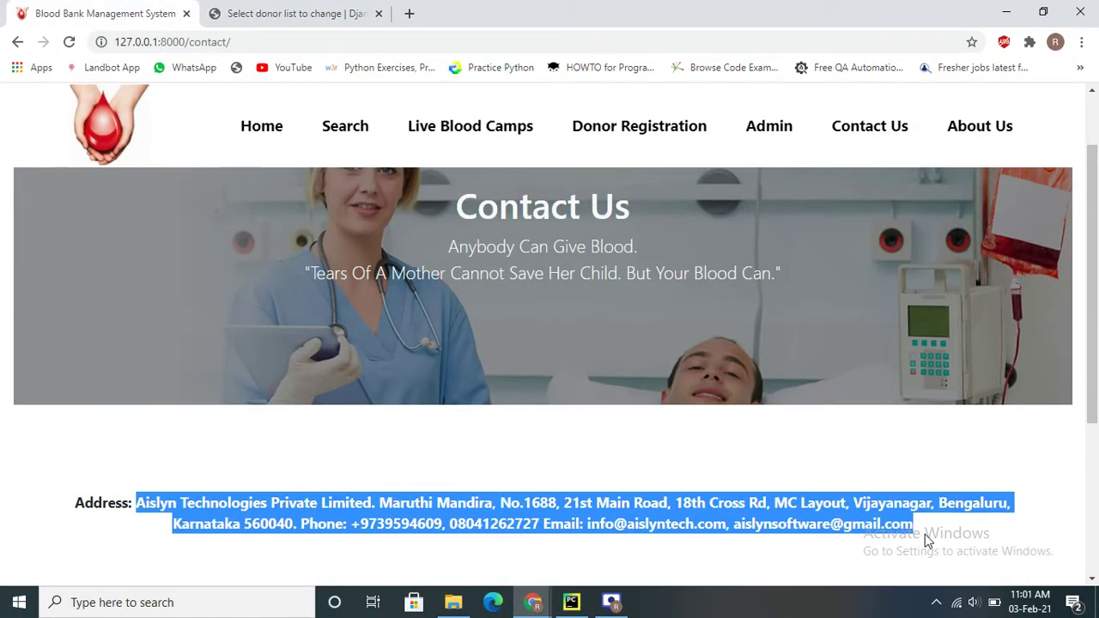
double_click(824, 522)
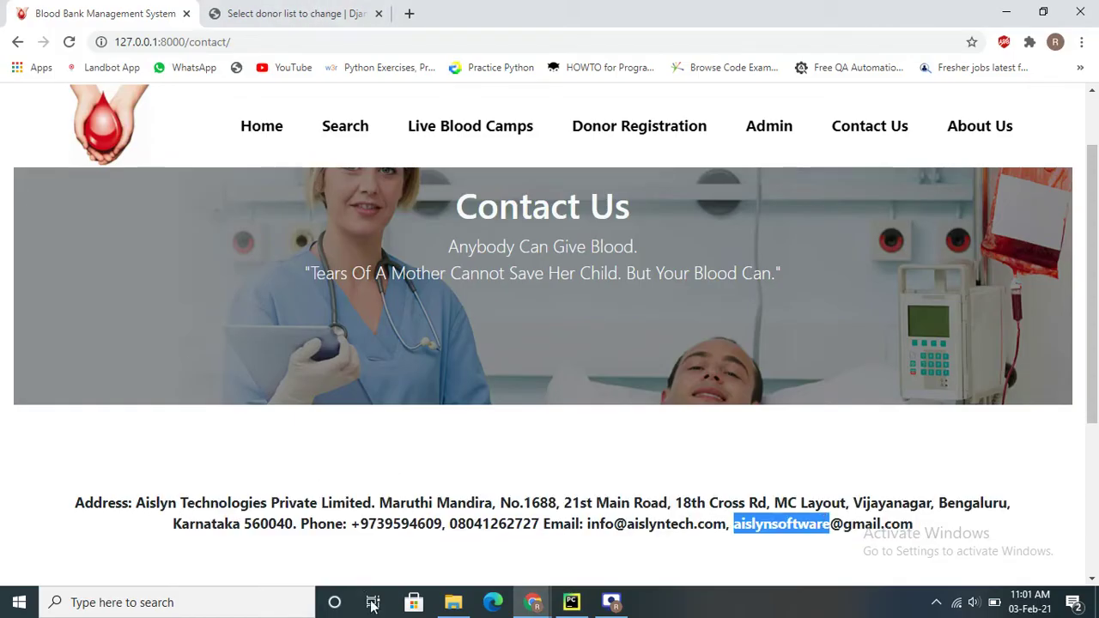
- Review the address, phone and email text on the Contact Us page again, glancing at the Django donor lists
left_click(273, 12)
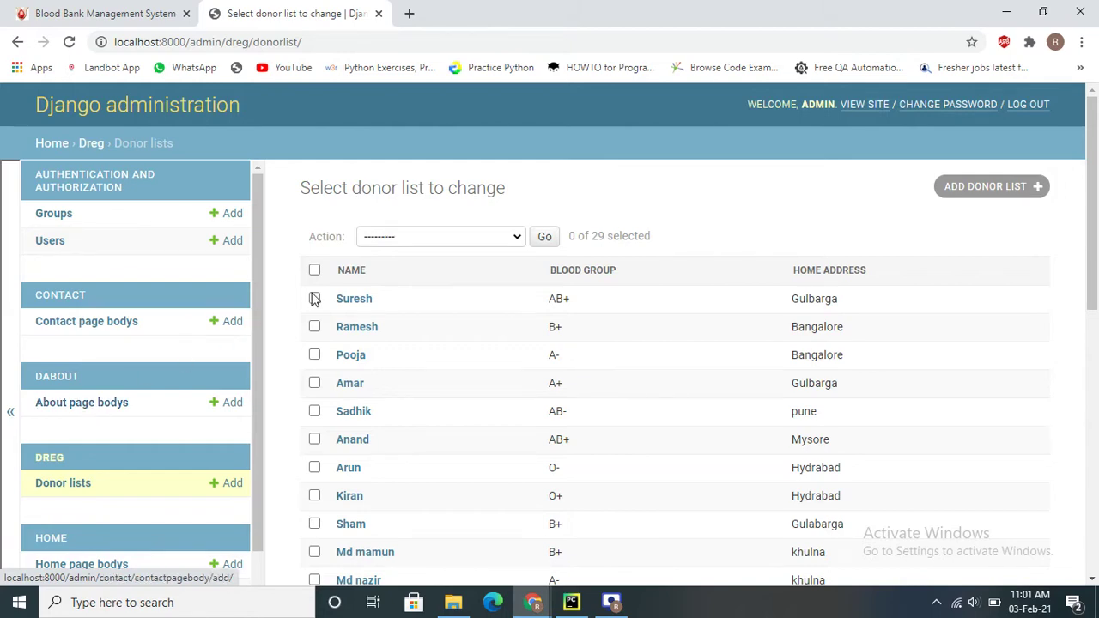
left_click(69, 11)
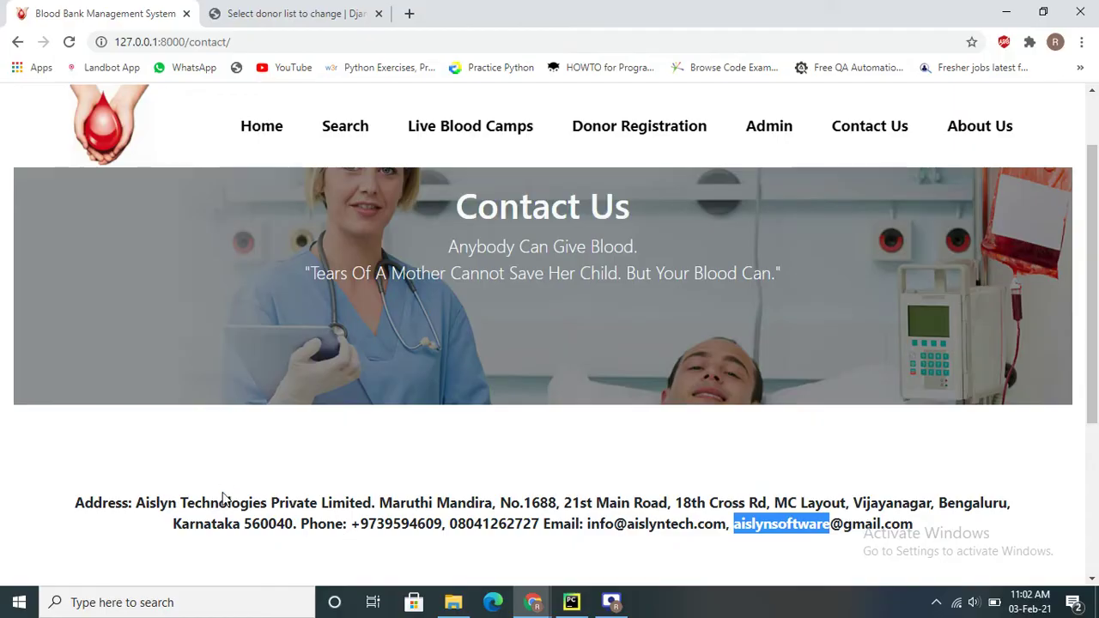
left_click_drag(137, 498, 913, 562)
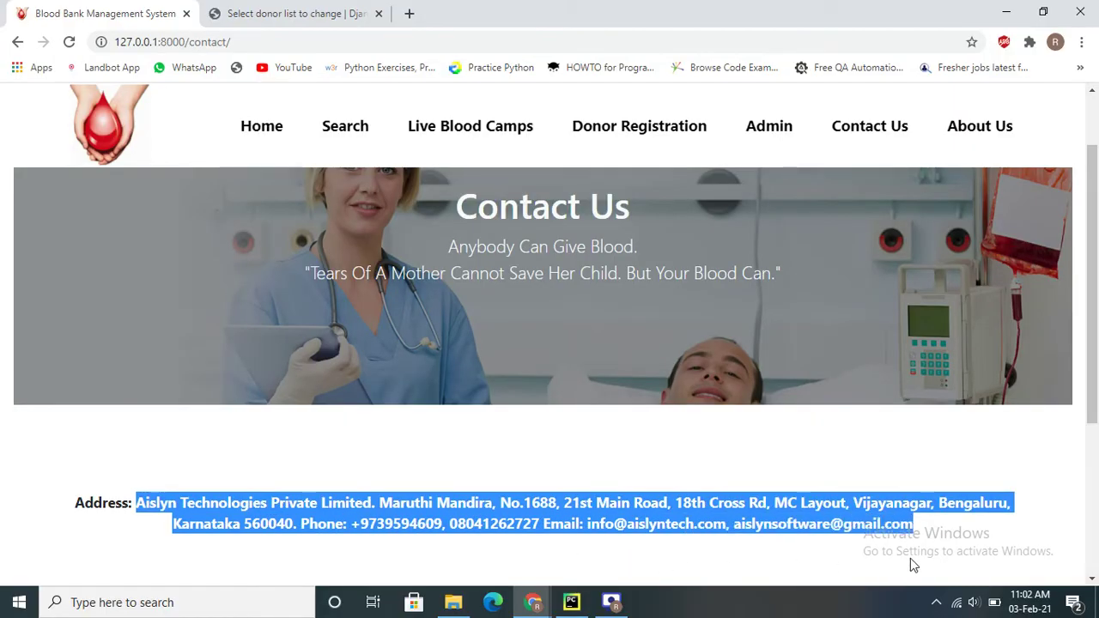
double_click(654, 498)
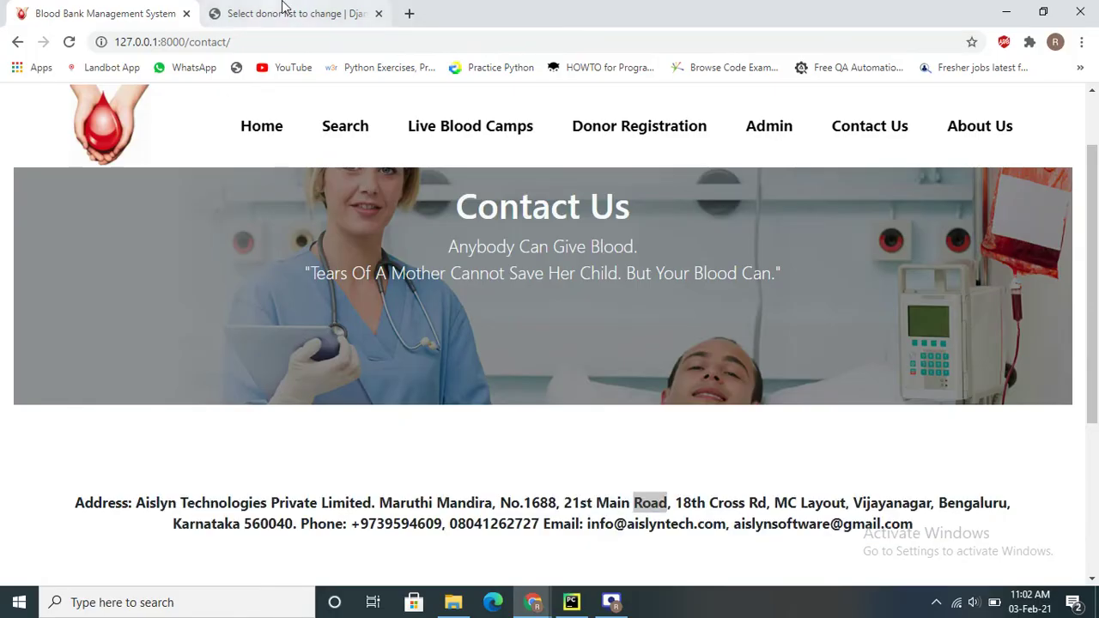
left_click(282, 12)
left_click(121, 11)
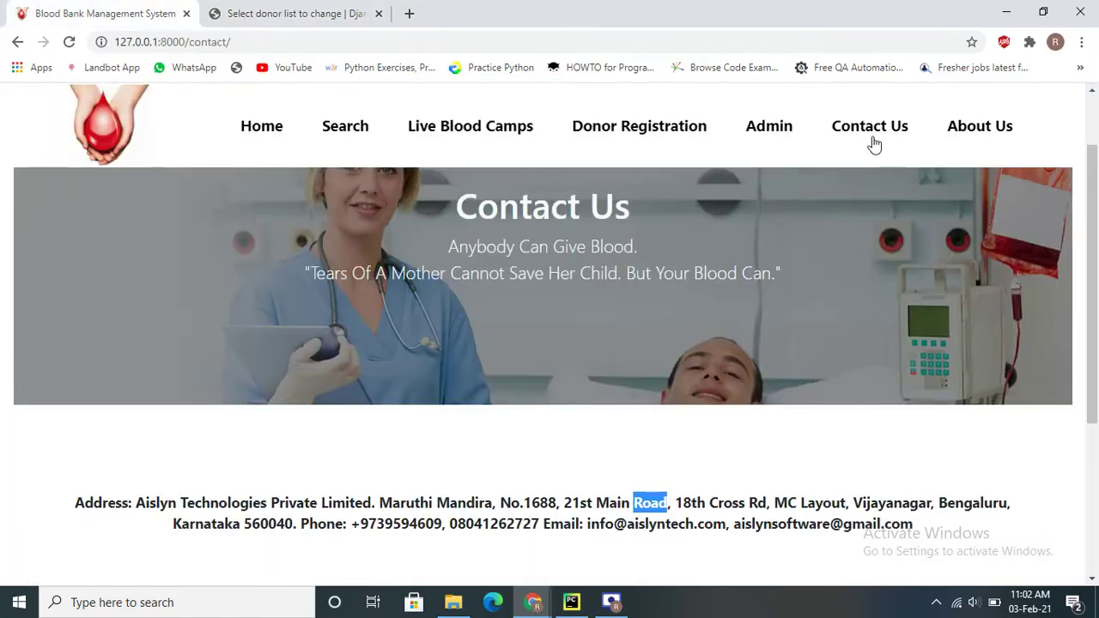
- Open the About Us page and read the organization description and the company contact details in the footer
left_click(981, 139)
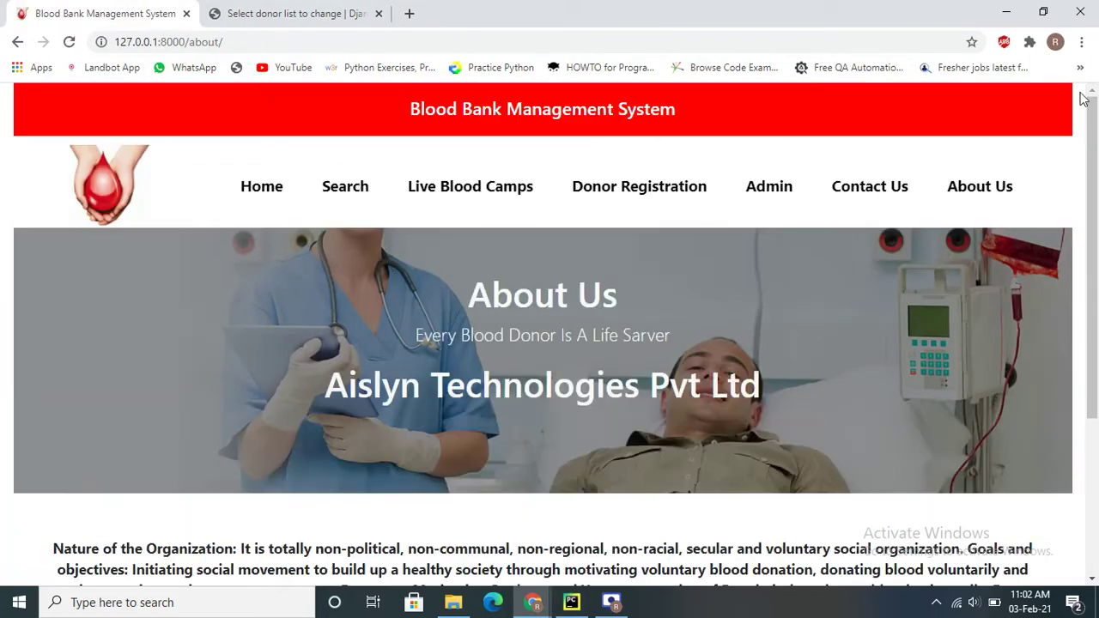
scroll(563, 415, "down", 3)
scroll(562, 424, "up", 1)
scroll(560, 429, "down", 1)
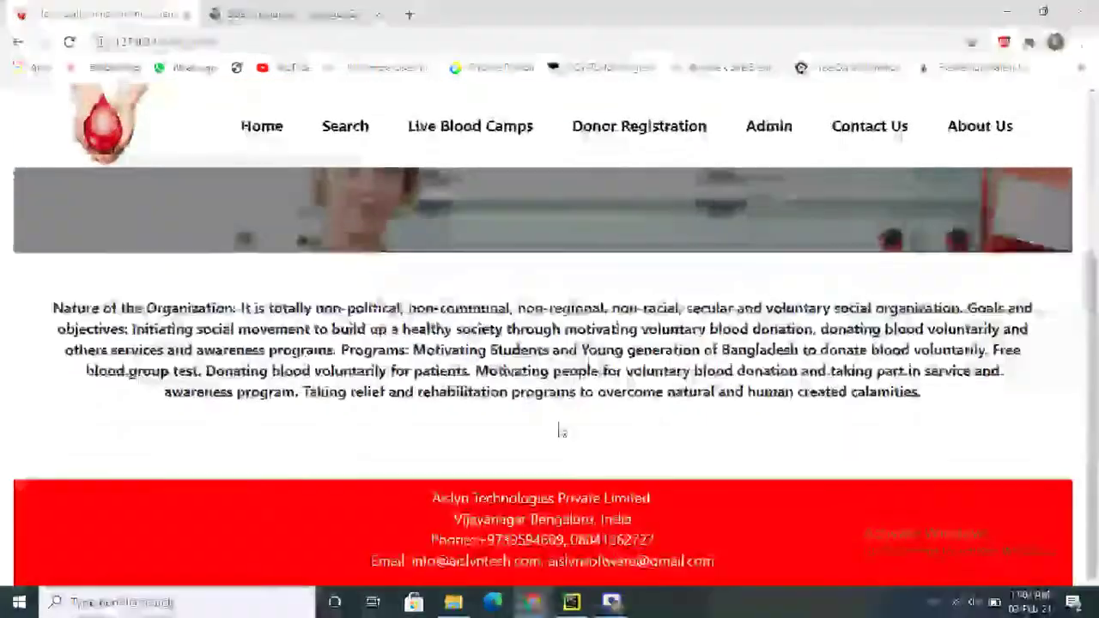
left_click_drag(329, 480, 740, 573)
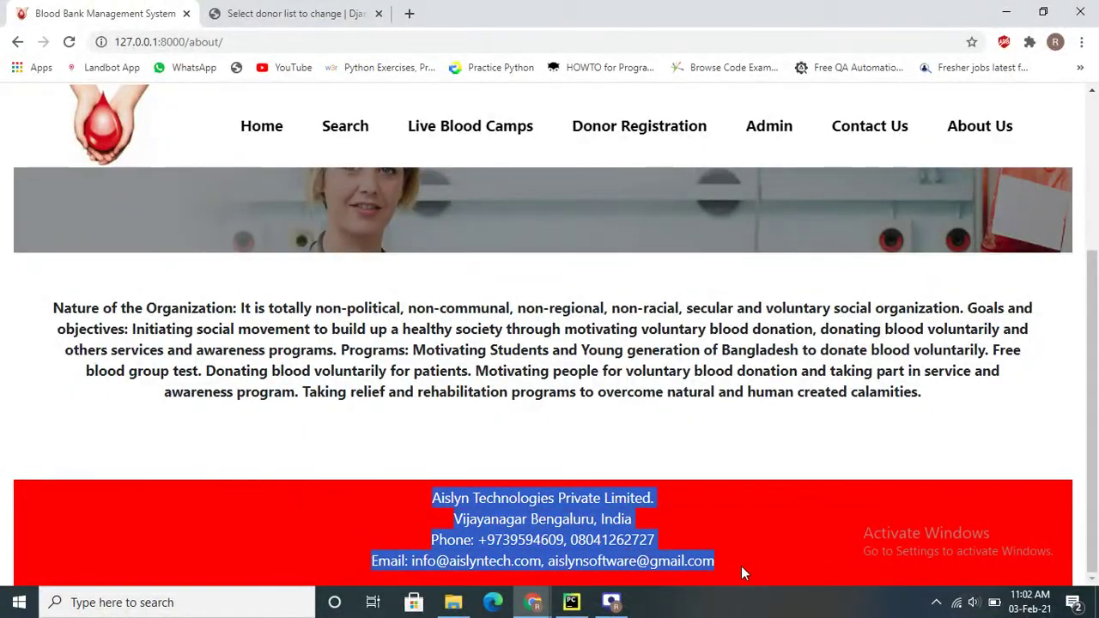
left_click(741, 573)
scroll(642, 439, "up", 3)
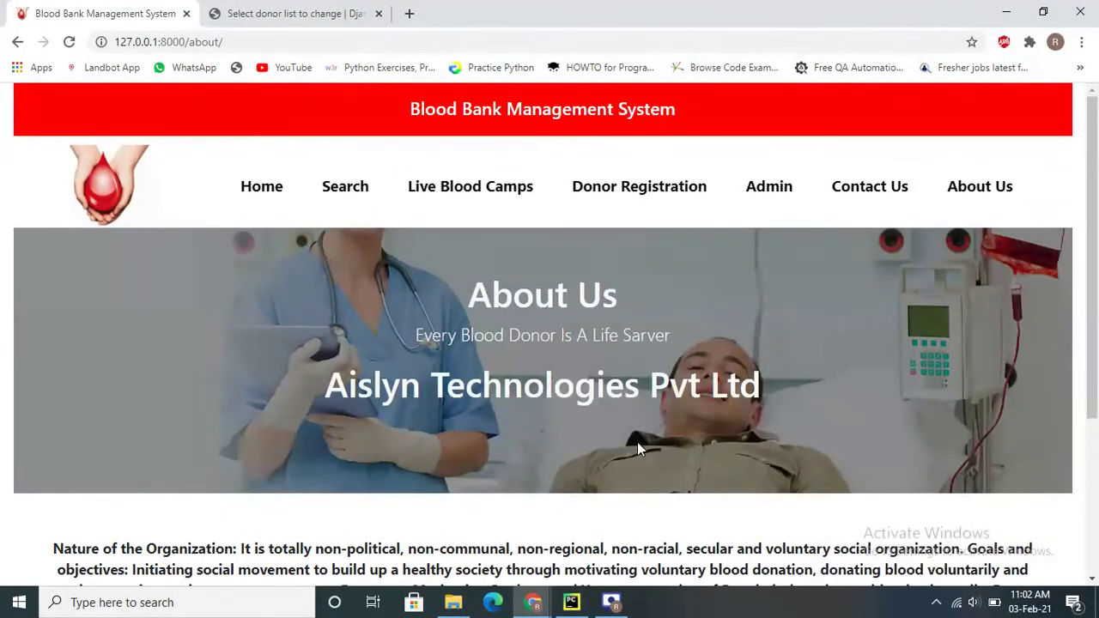
left_click(611, 602)
left_click(520, 525)
left_click(301, 11)
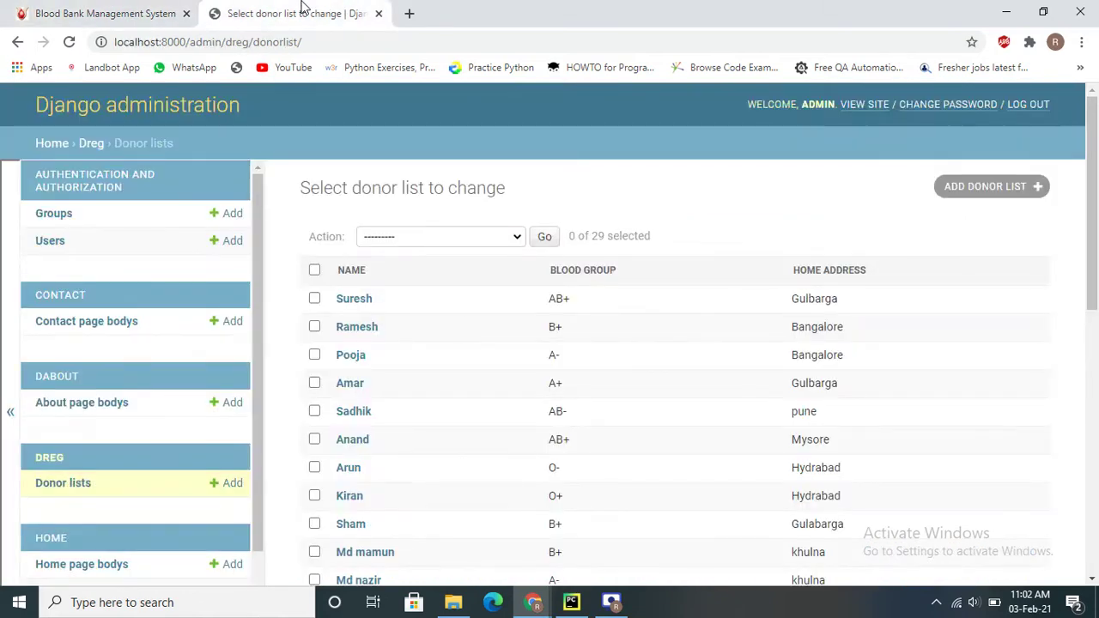
left_click(80, 10)
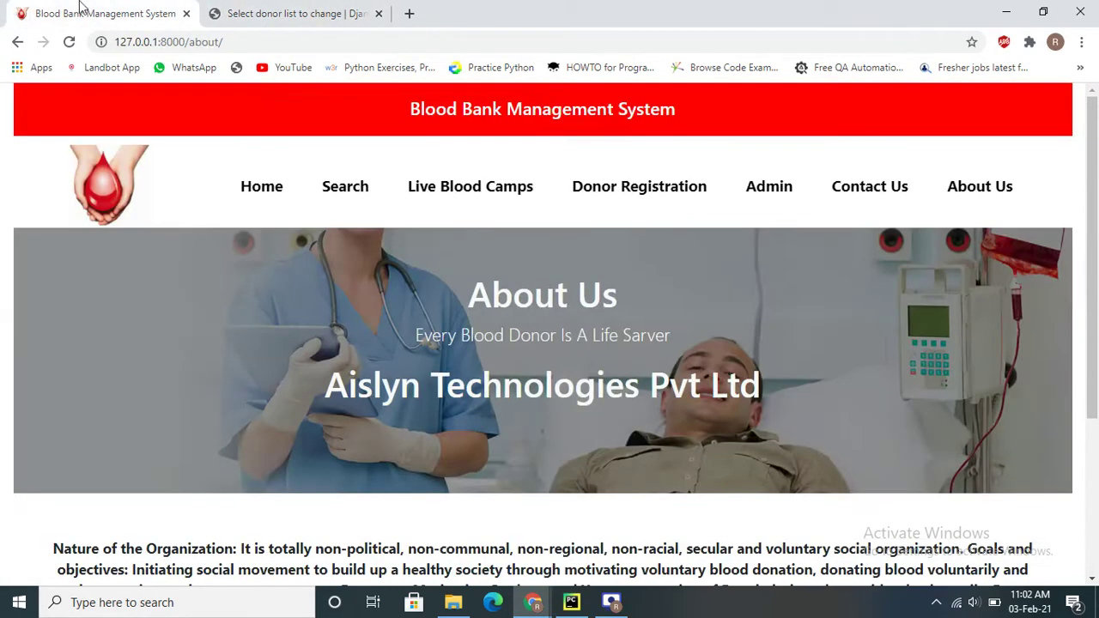
- Search the Blood Bank site for donors with blood group B+ in Mysore
left_click(334, 193)
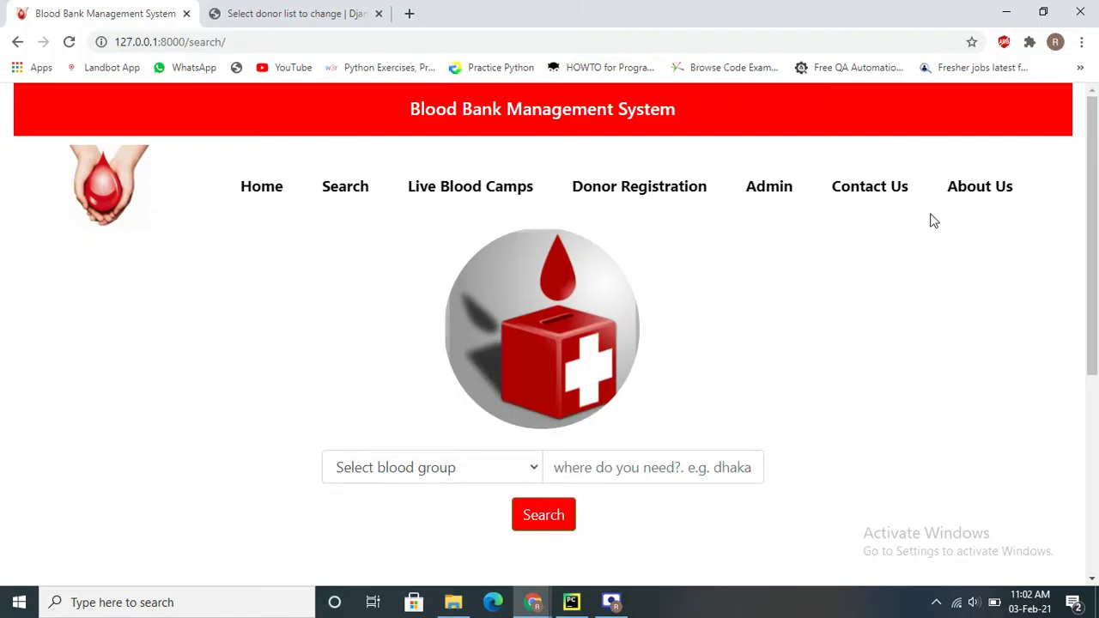
left_click(417, 475)
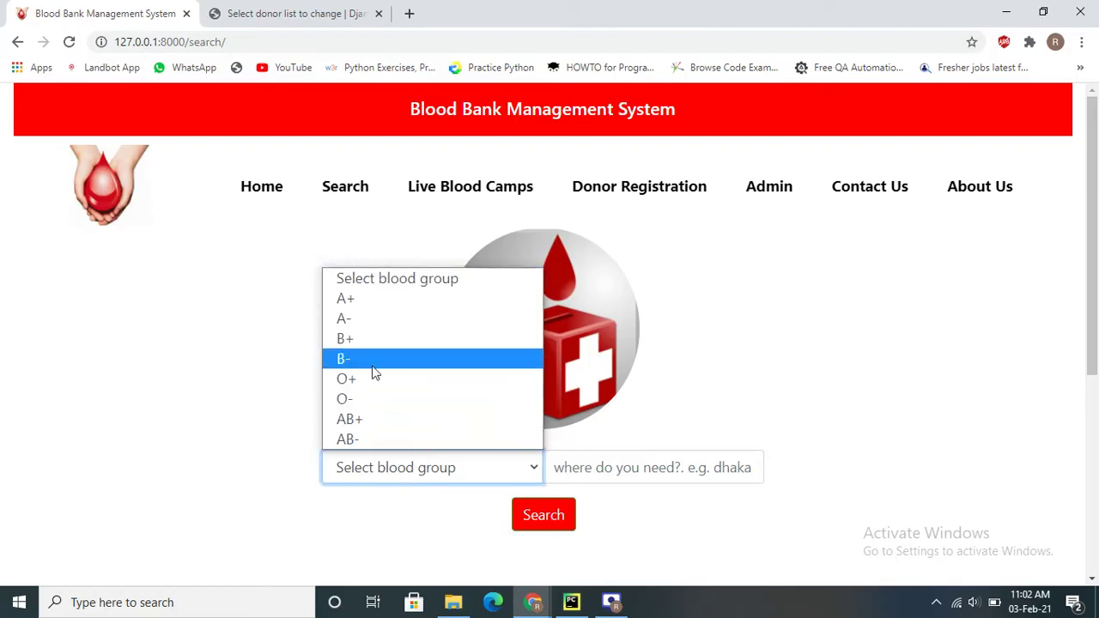
left_click(364, 344)
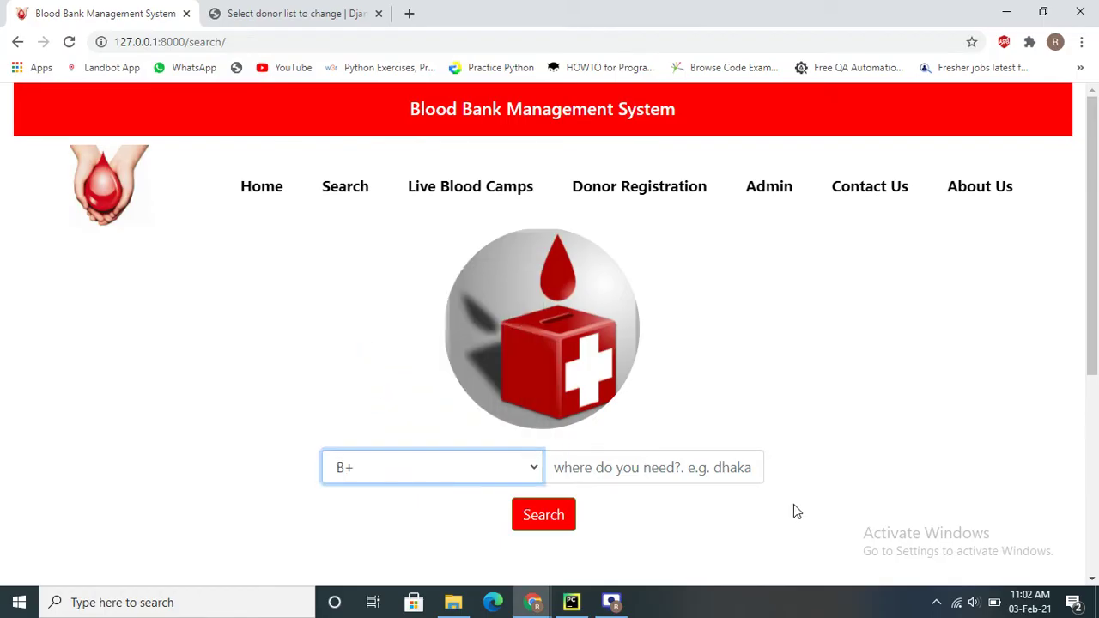
left_click(651, 466)
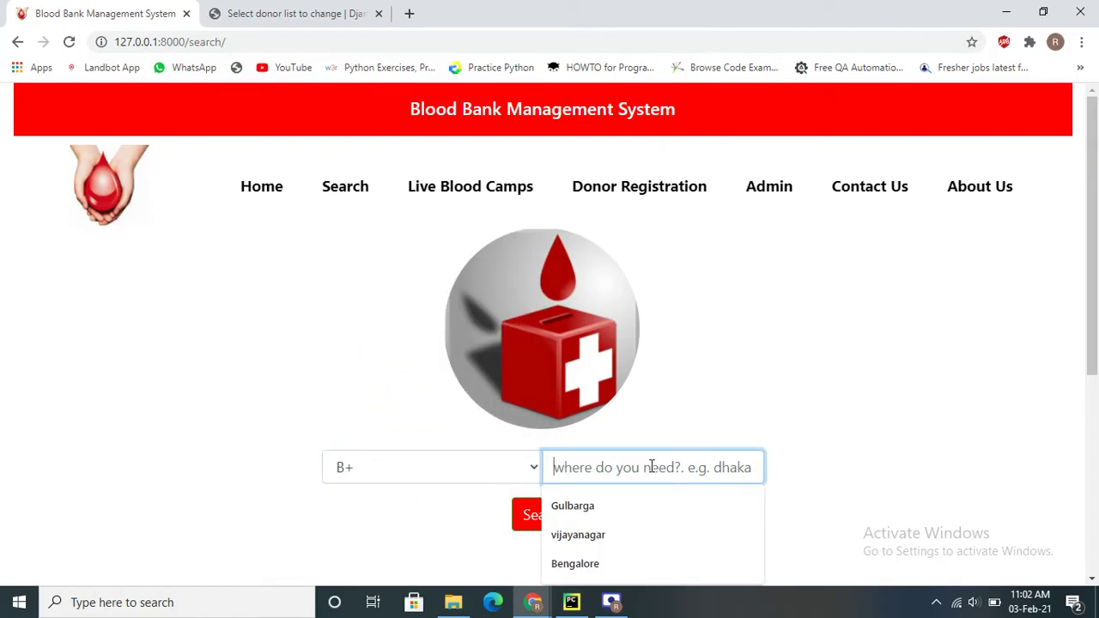
type("Mys")
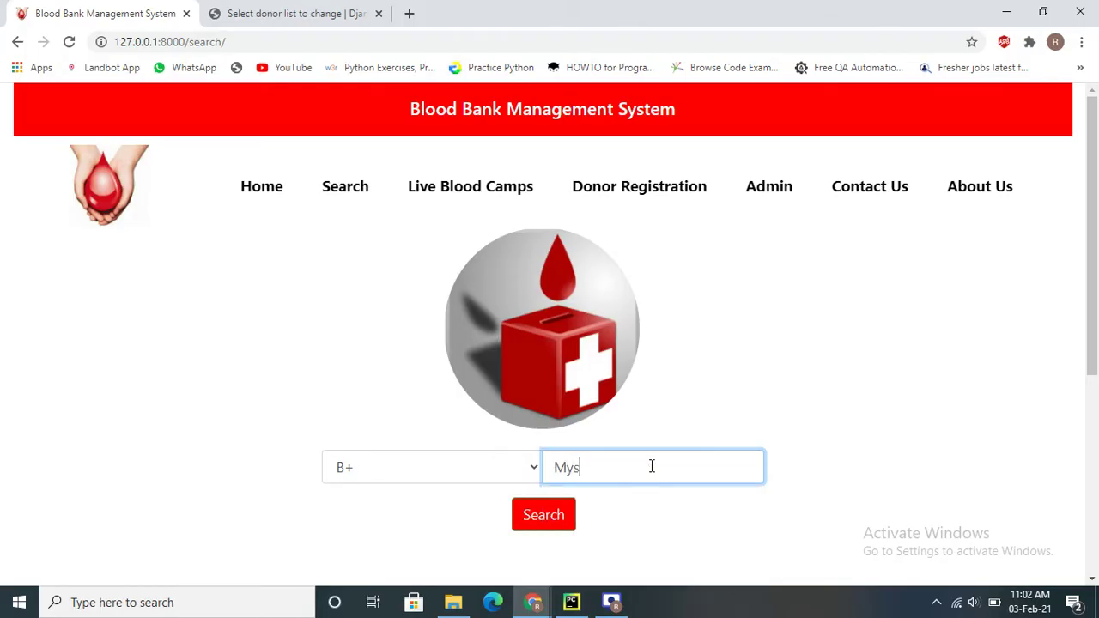
left_click(559, 515)
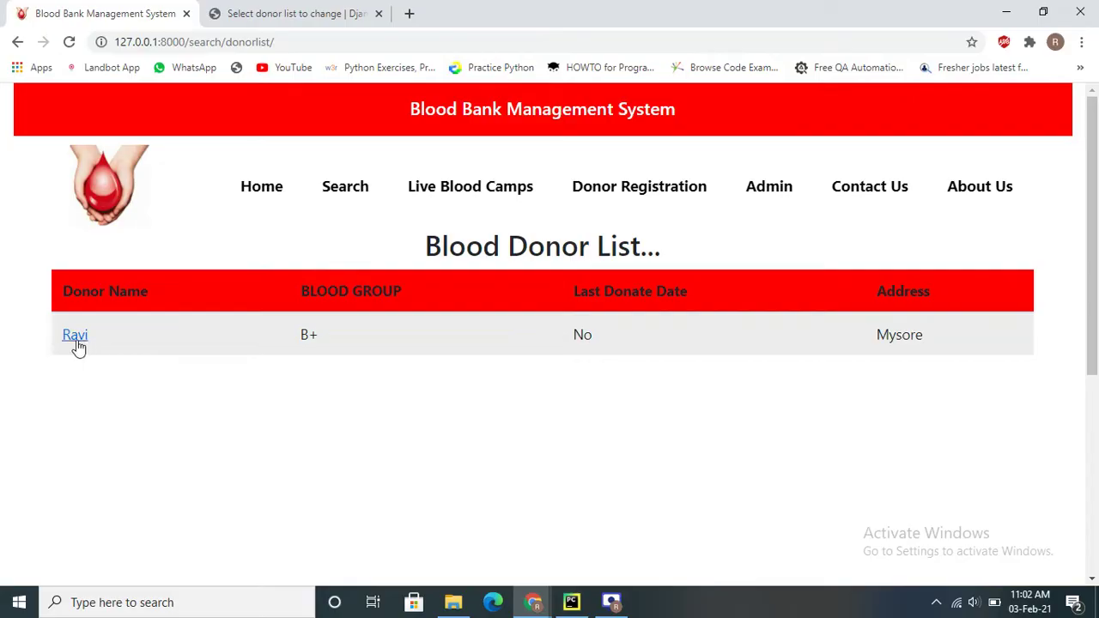
- Open the matching donor's details and examine all fields, especially the last blood donation date
left_click(74, 335)
scroll(575, 374, "down", 5)
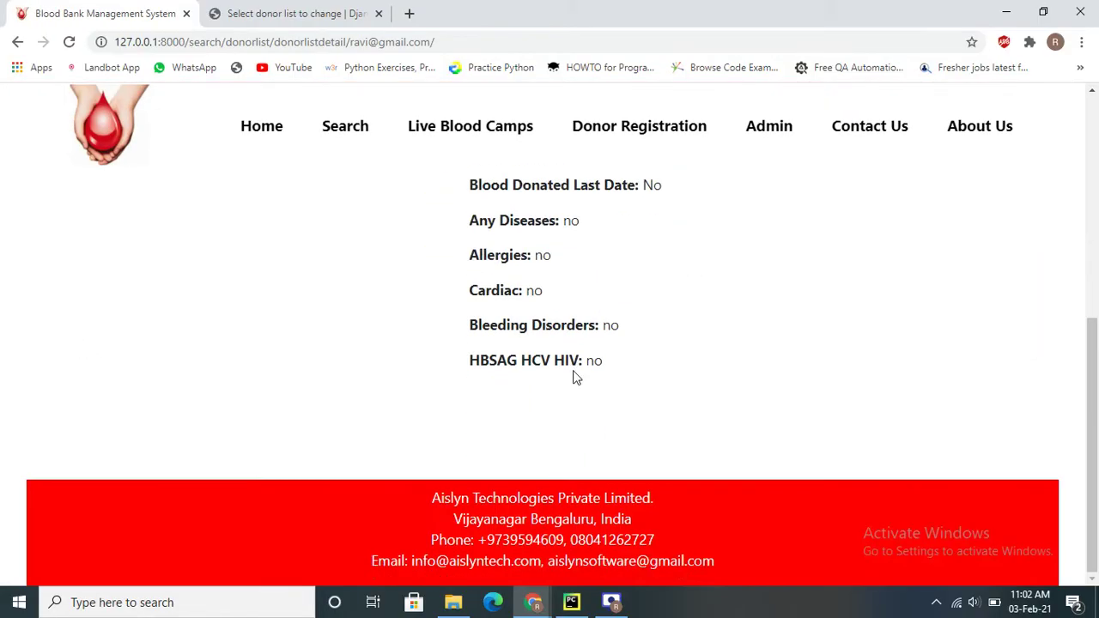
scroll(575, 378, "up", 3)
left_click_drag(489, 456, 689, 456)
left_click(664, 466)
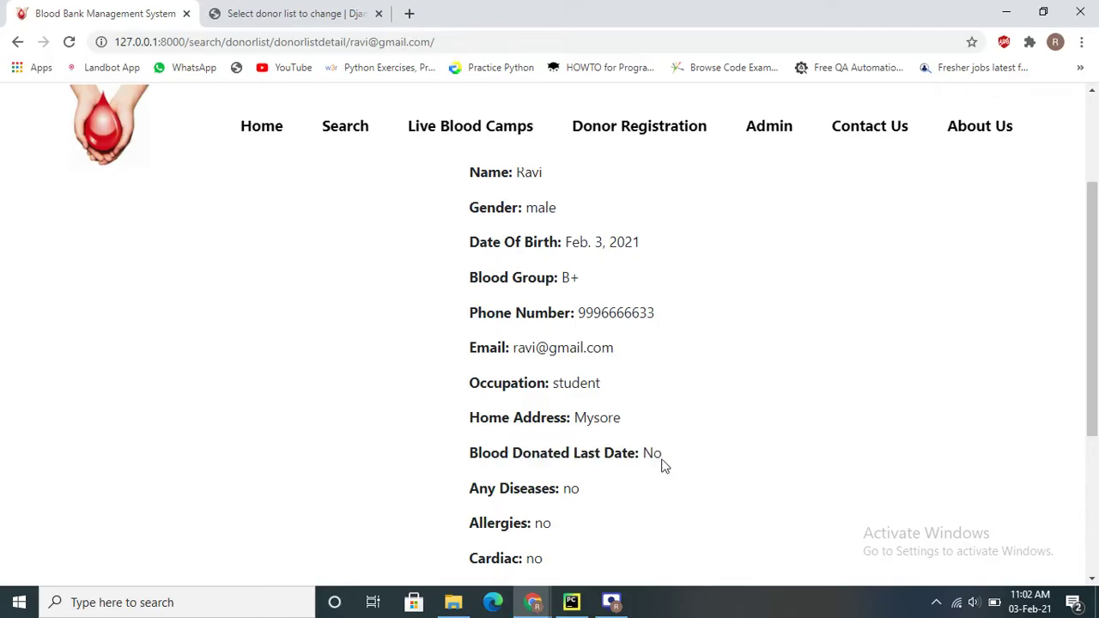
triple_click(661, 464)
left_click(661, 460)
left_click_drag(446, 469, 671, 464)
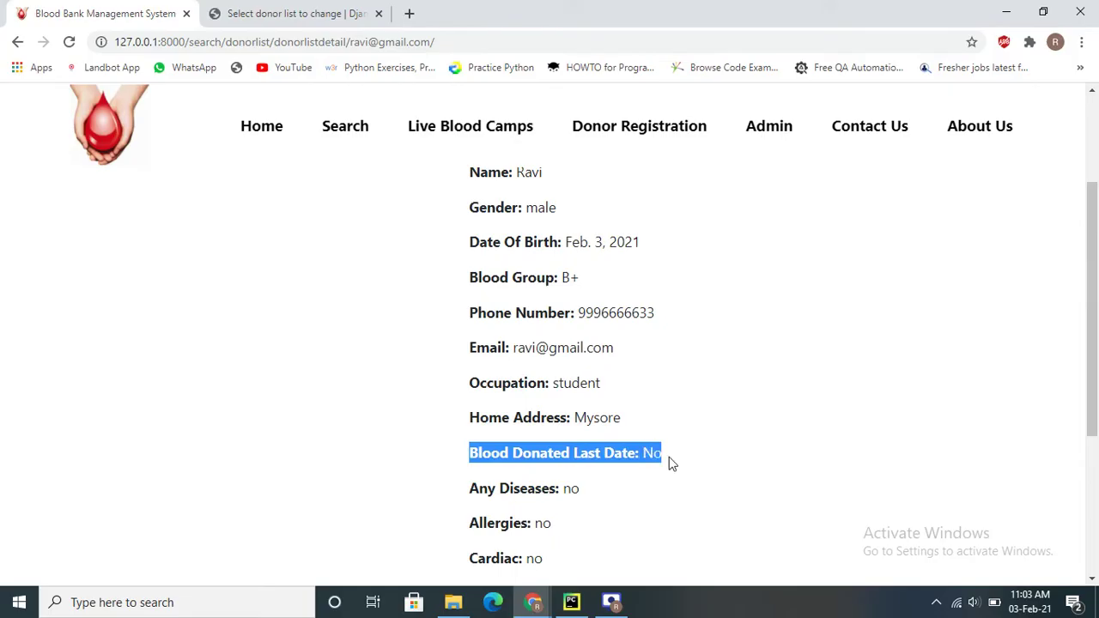
scroll(568, 433, "up", 3)
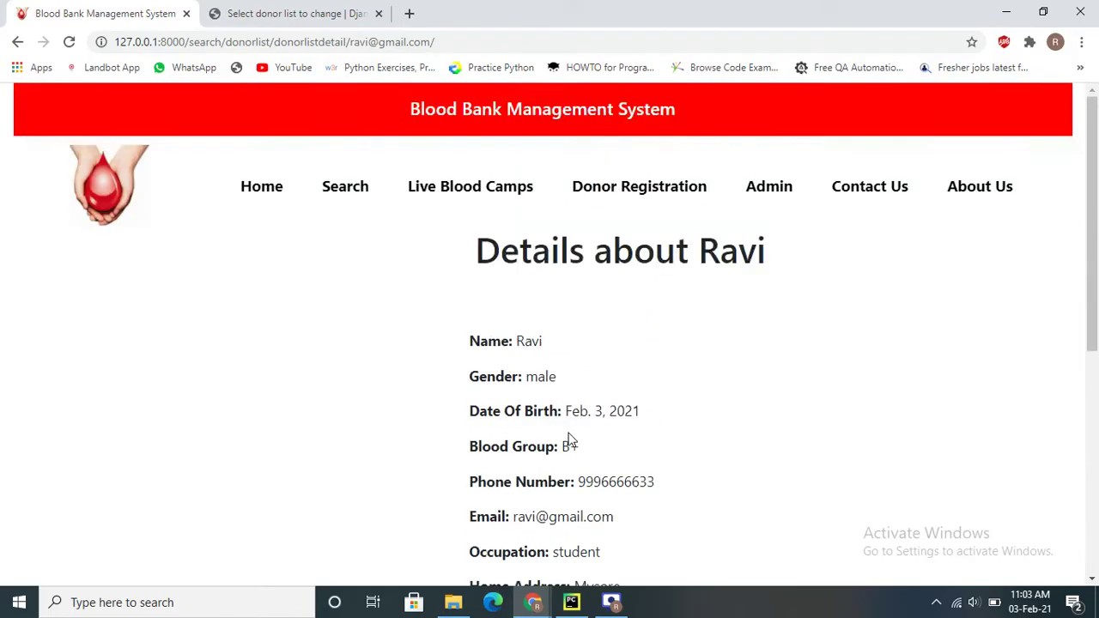
- Return to the Blood Bank site's Home page and look through its content
left_click(265, 190)
scroll(584, 463, "down", 5)
scroll(584, 463, "up", 5)
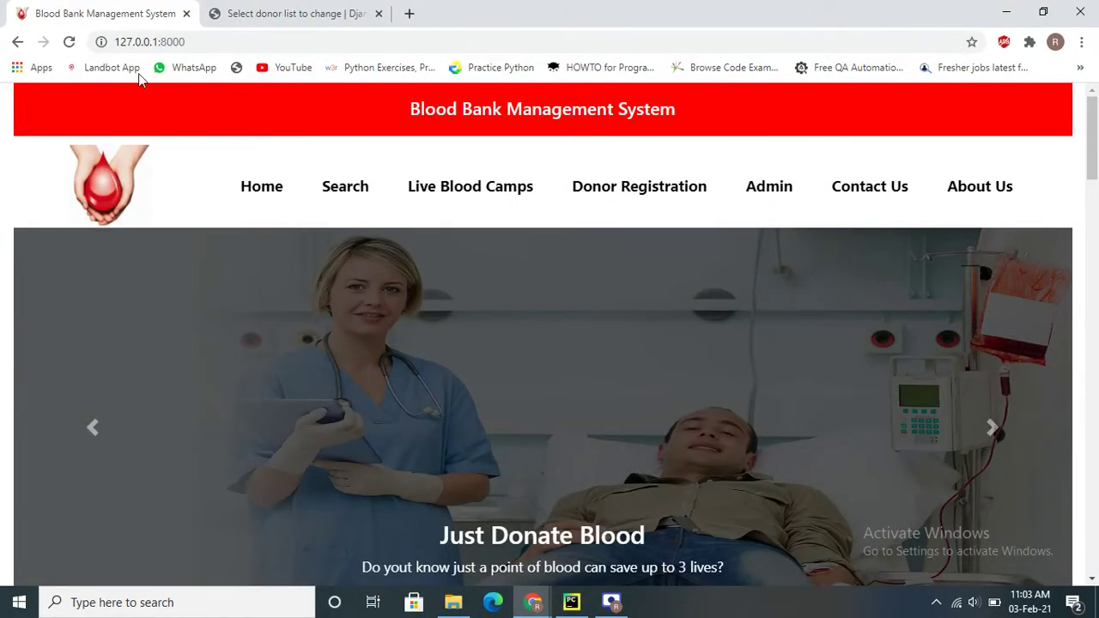
- View the Users list in Django administration, followed by the Contact page bodys list
left_click(262, 11)
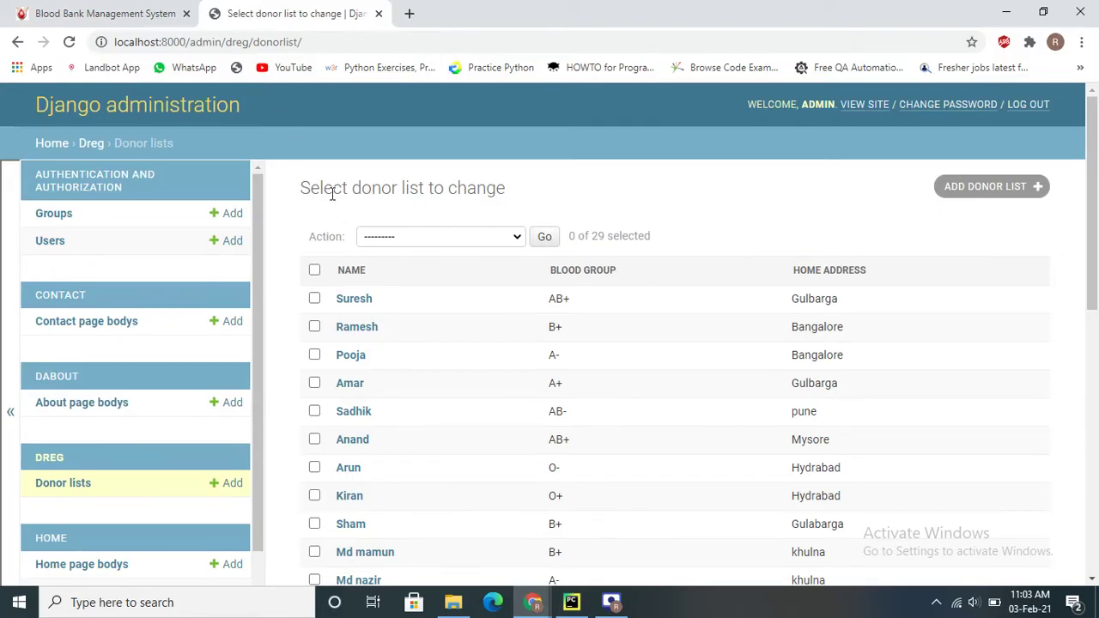
left_click(41, 244)
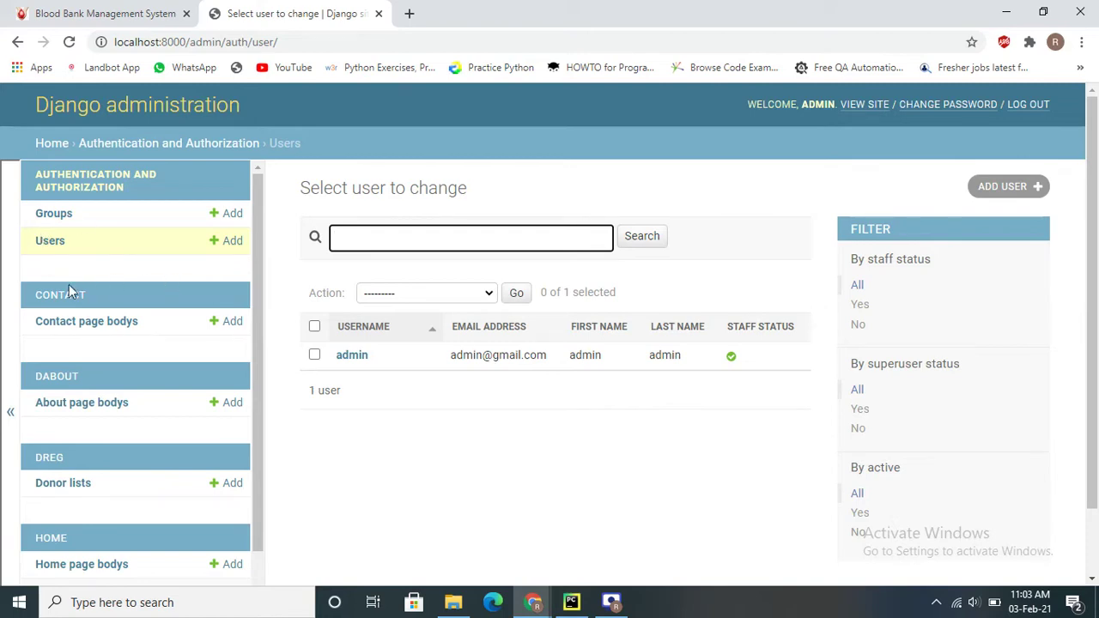
left_click(50, 323)
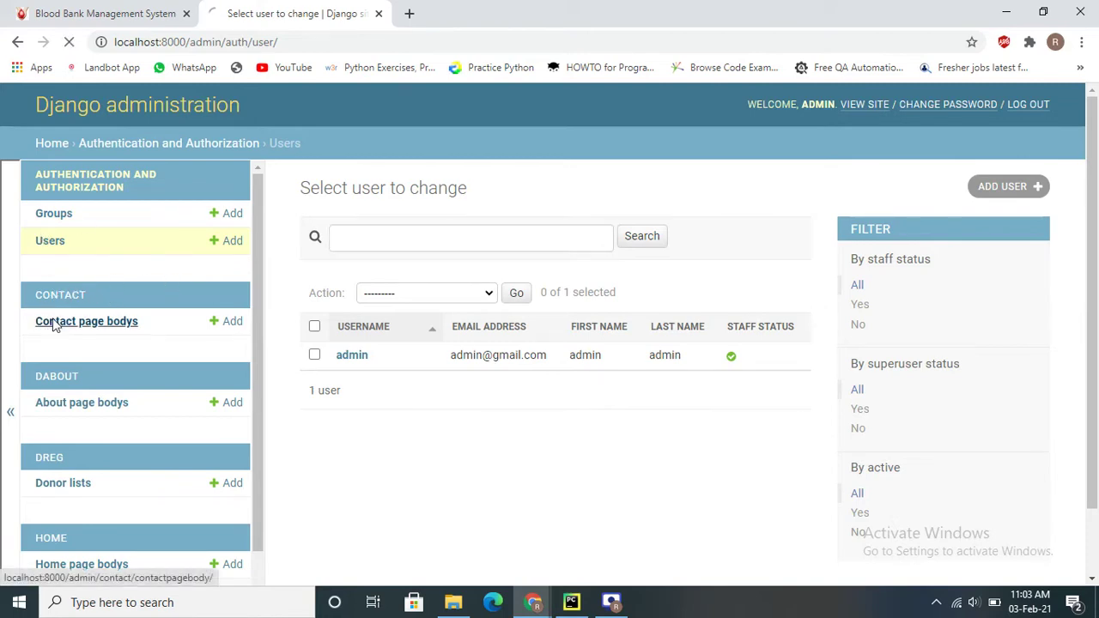
- Open the Contact Us page on the Blood Bank site and view its address block
left_click(94, 7)
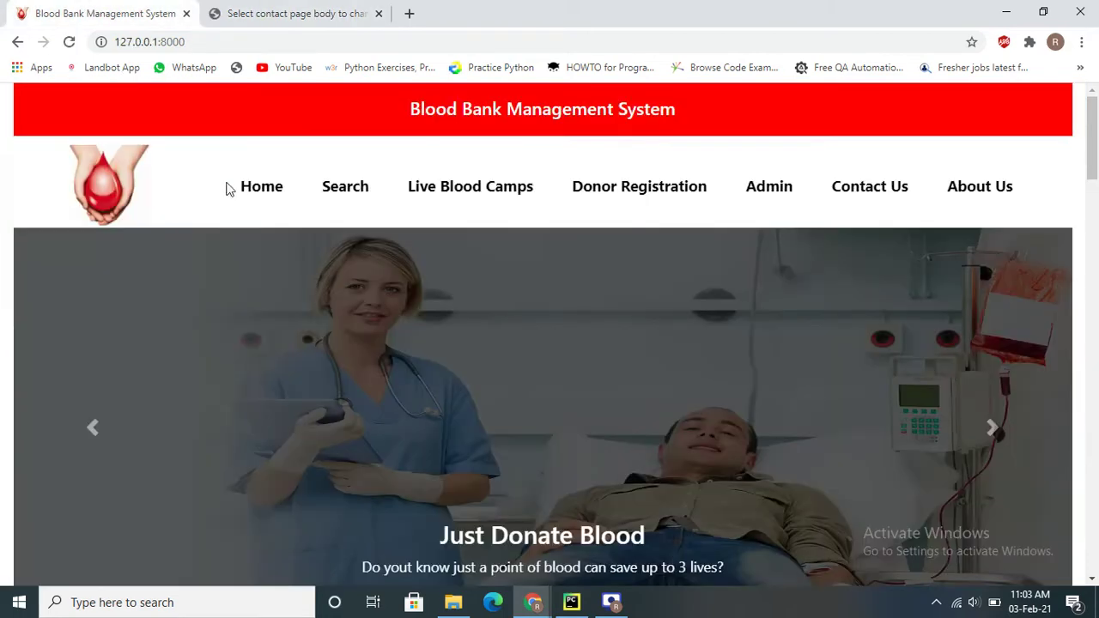
left_click(910, 197)
scroll(471, 387, "down", 5)
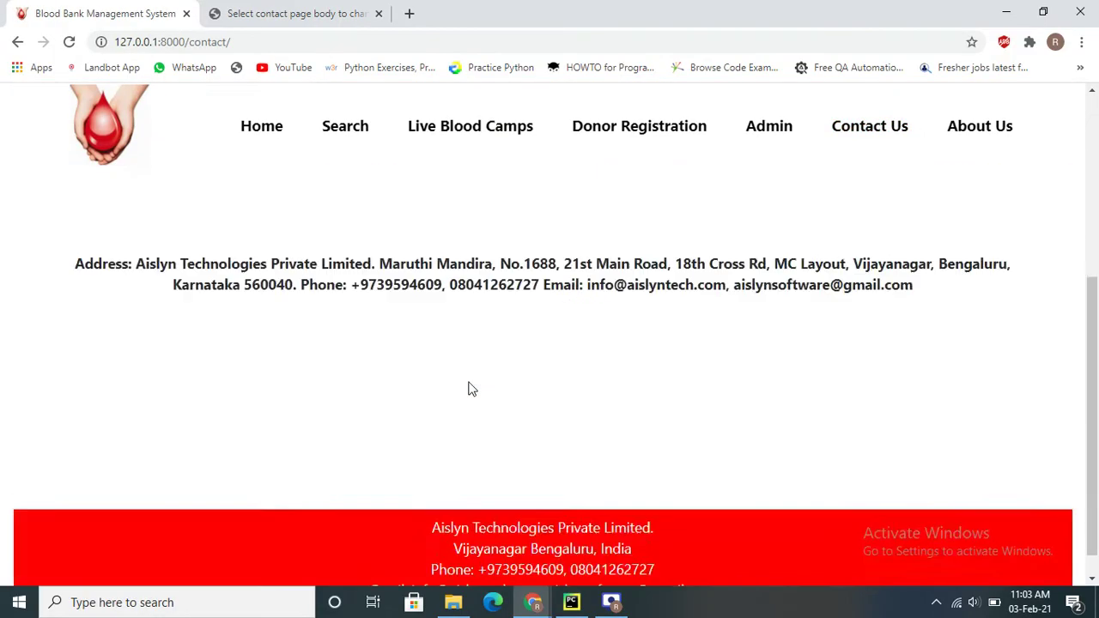
- Open the "contact us page" record in Django administration and review its whole Contact text
left_click(288, 10)
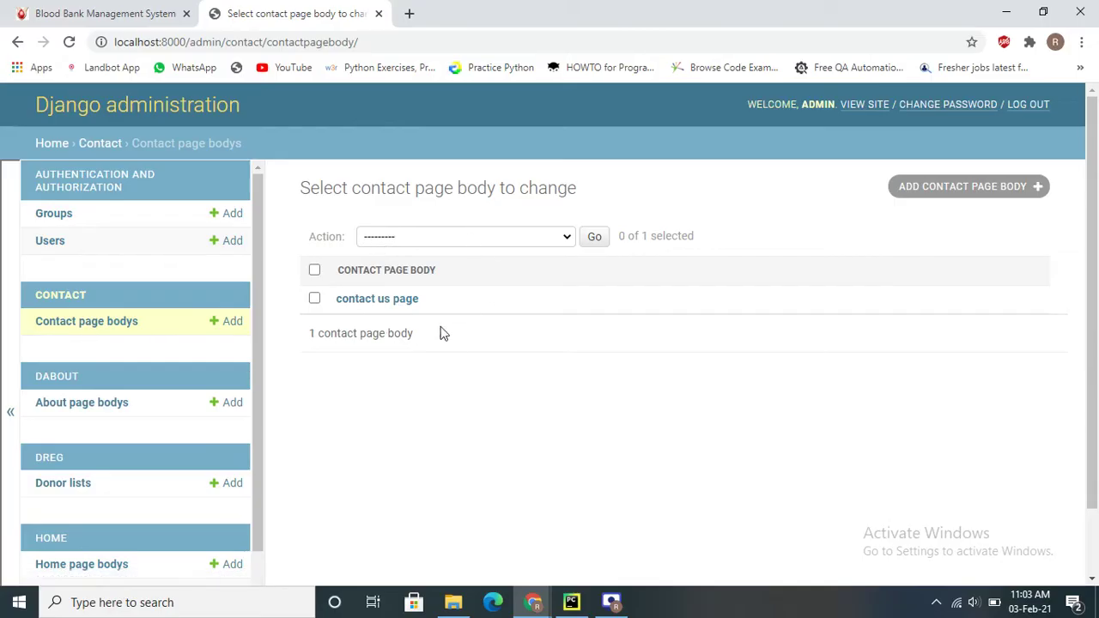
left_click(369, 300)
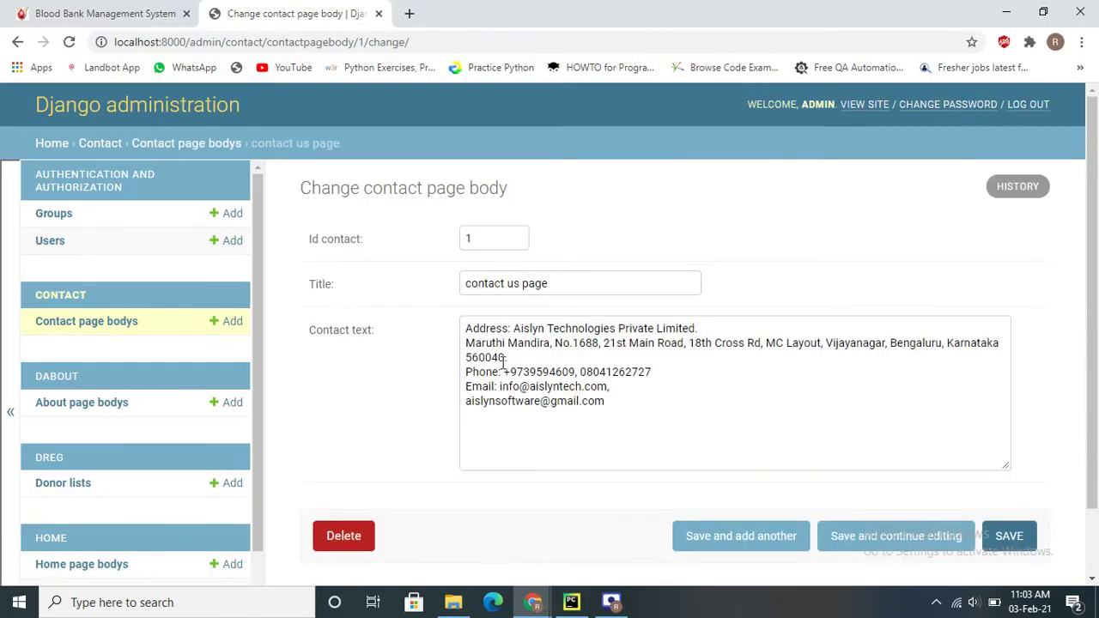
left_click_drag(466, 334, 627, 430)
double_click(592, 401)
- Compare the site's Contact Us page with its admin record, examining the street address line in the Contact text
left_click(91, 7)
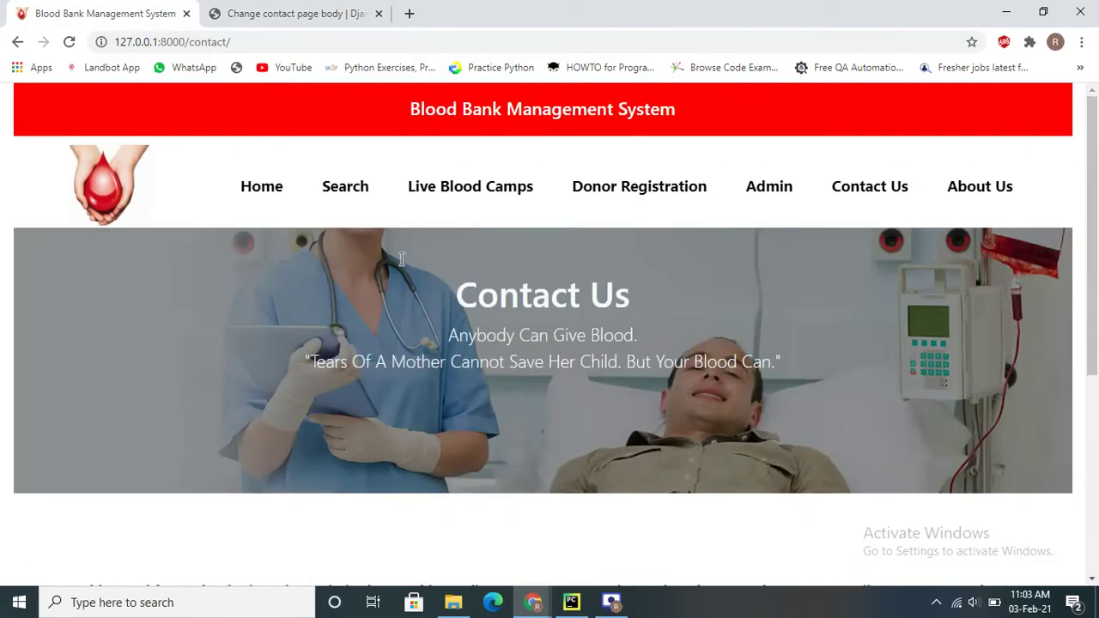
left_click(251, 10)
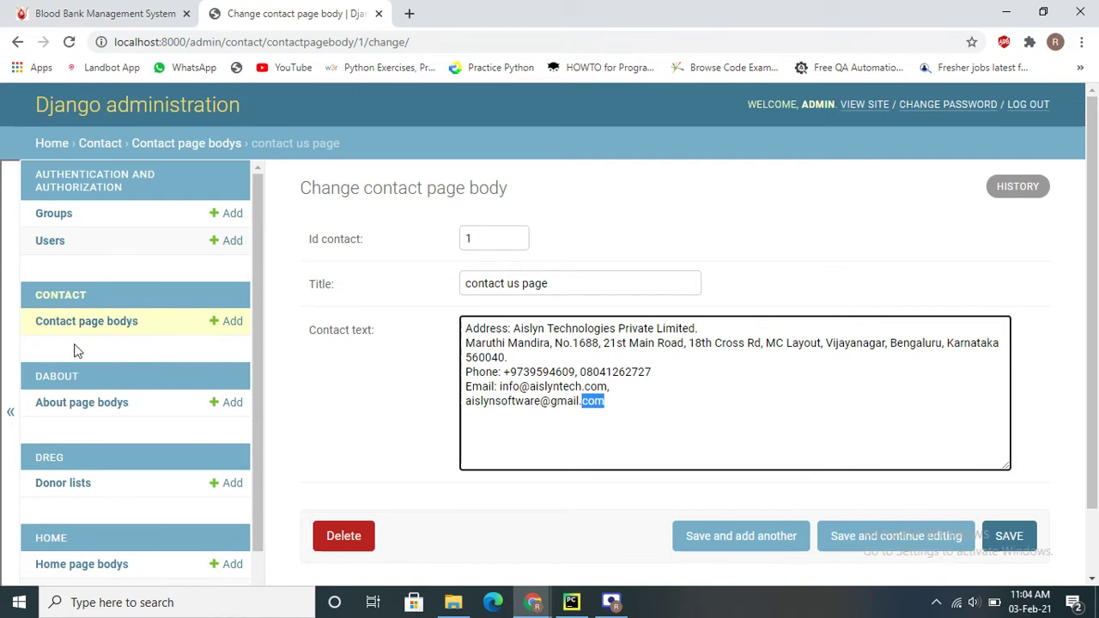
left_click(416, 363)
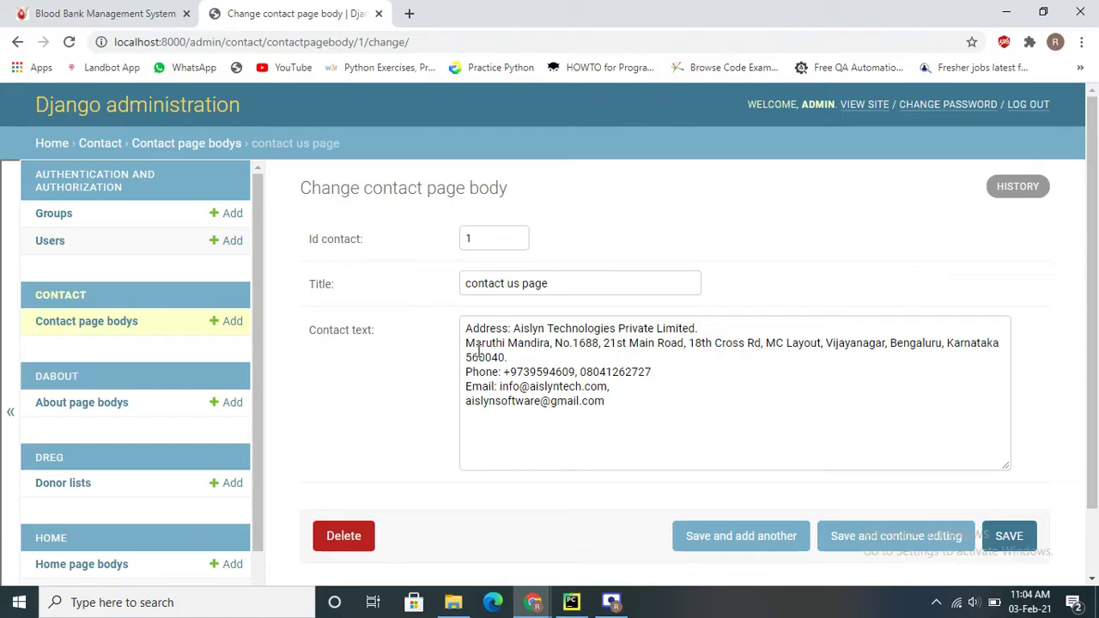
triple_click(478, 347)
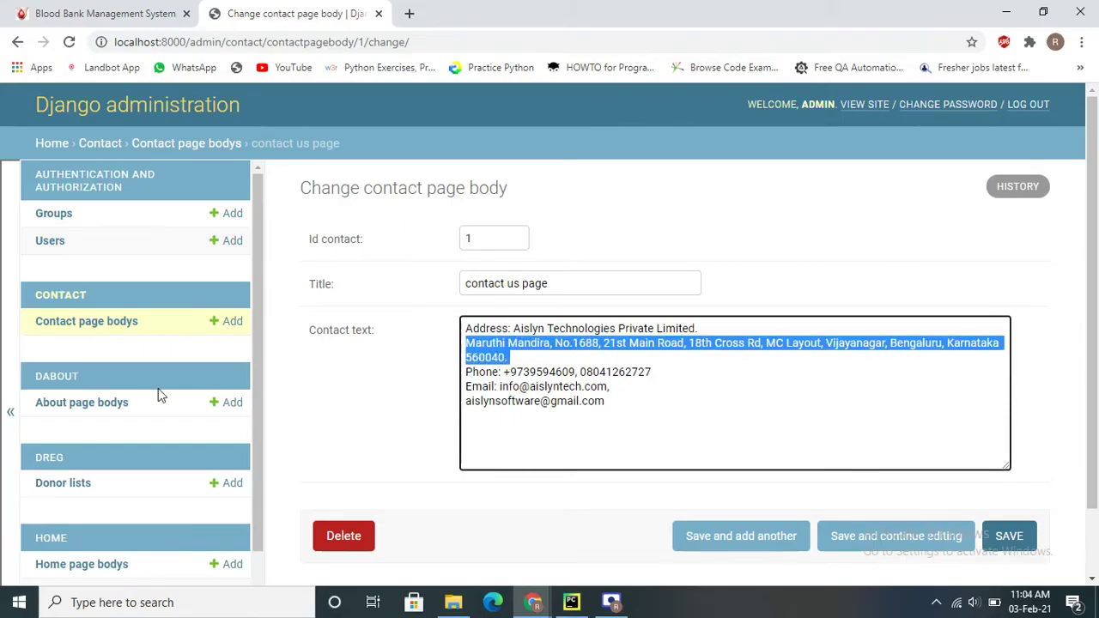
- View the About page bodys list in Django administration, followed by the body text of the Blood Bank site's About Us page
left_click(55, 411)
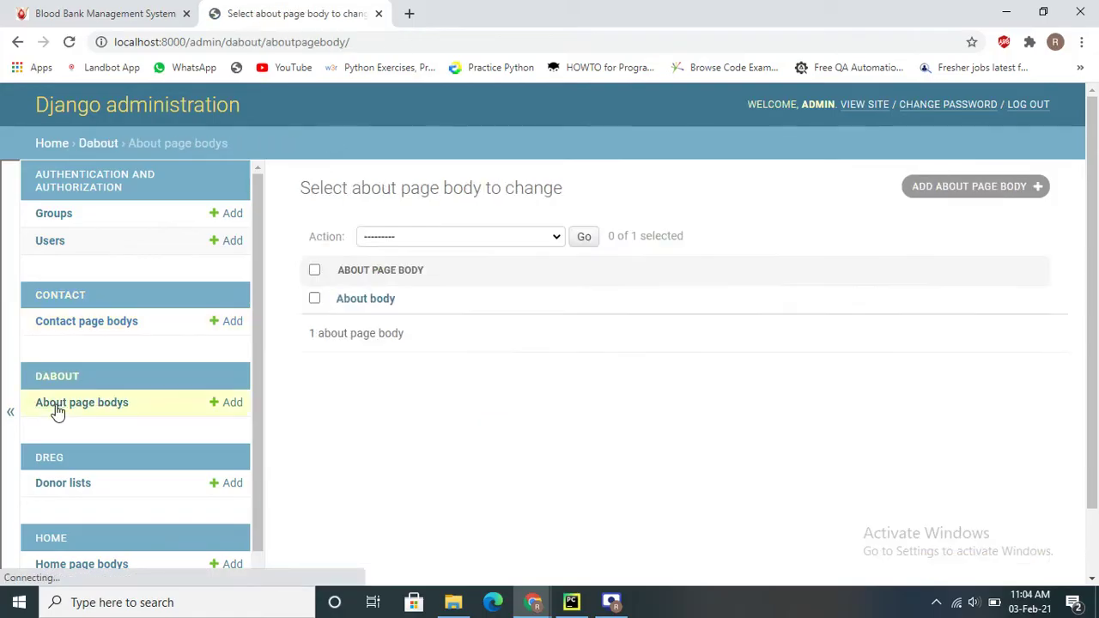
left_click(75, 11)
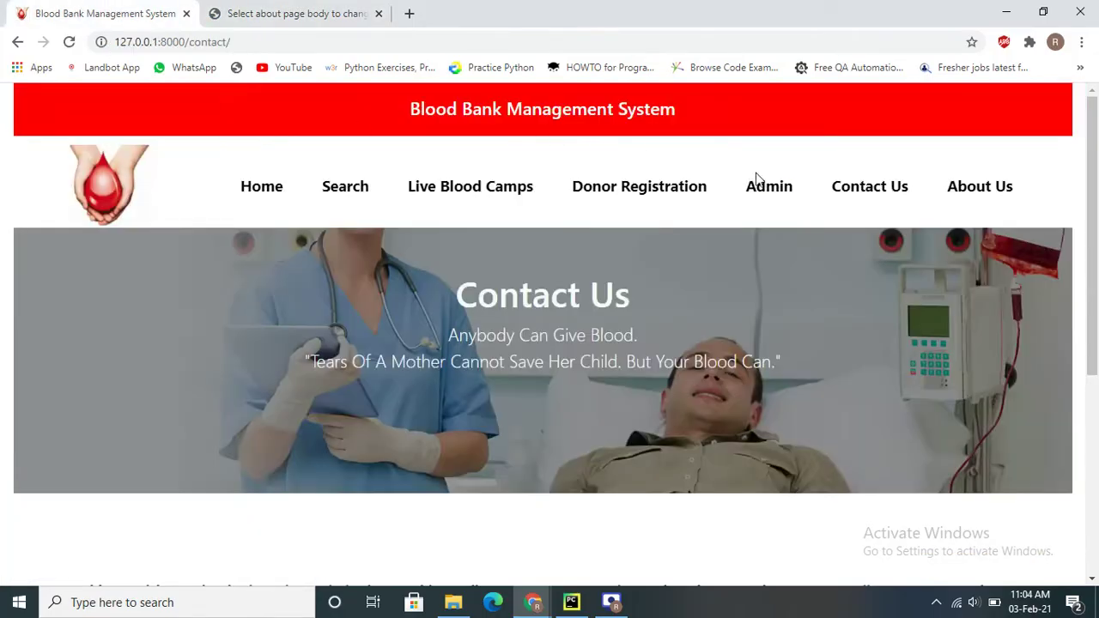
left_click(948, 196)
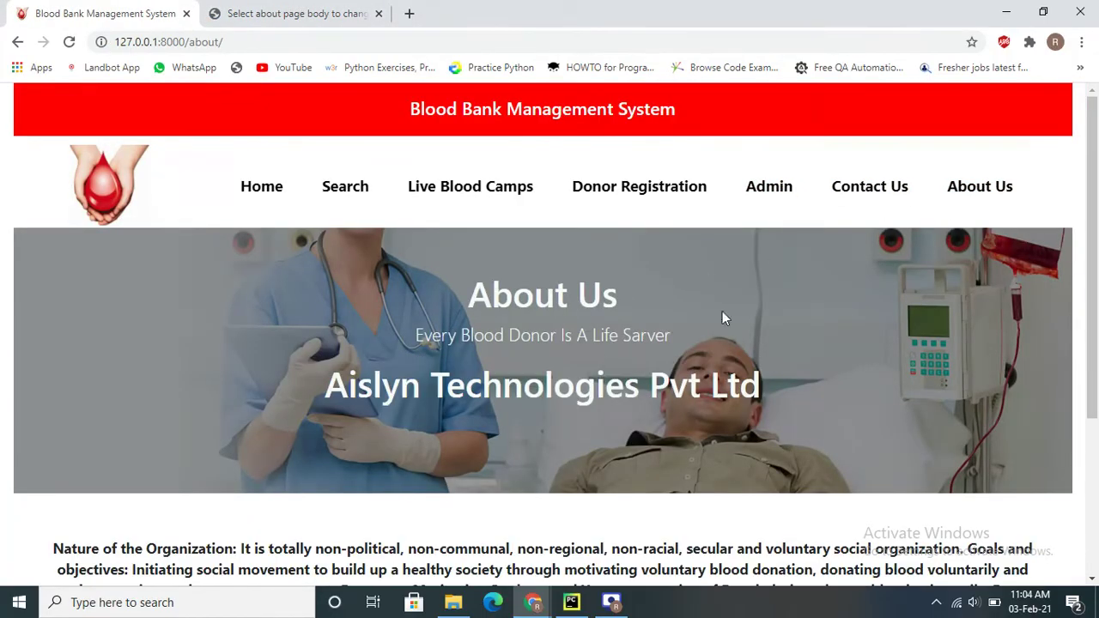
scroll(721, 318, "down", 3)
left_click_drag(18, 308, 925, 434)
left_click(828, 387)
- Open the "About body" record in Django administration and compare its About text with the site's About Us page
left_click(361, 11)
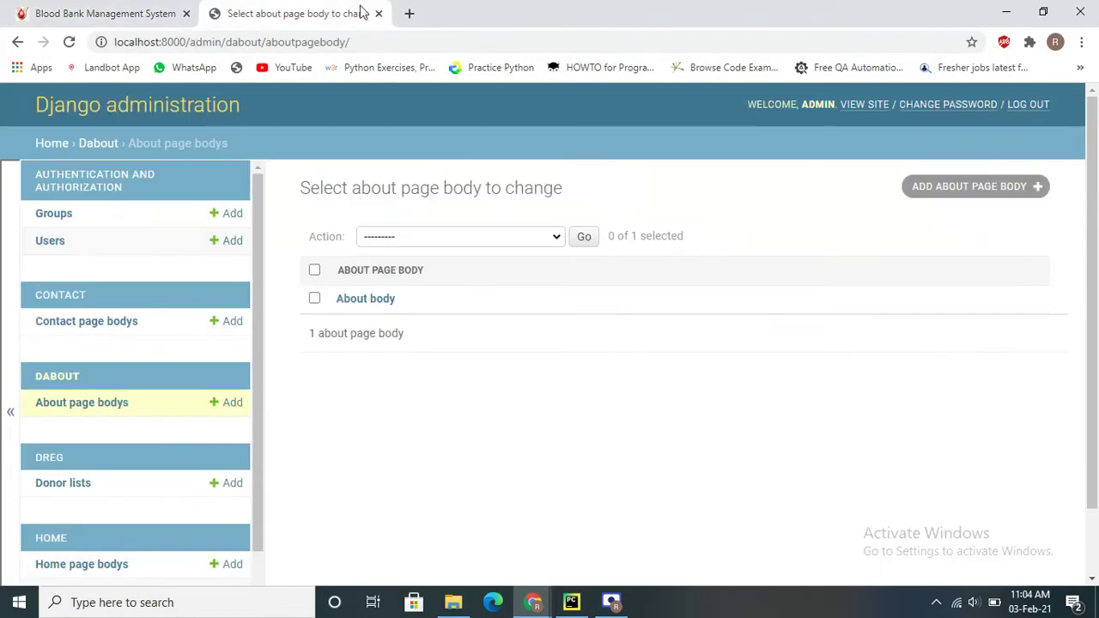
left_click(368, 309)
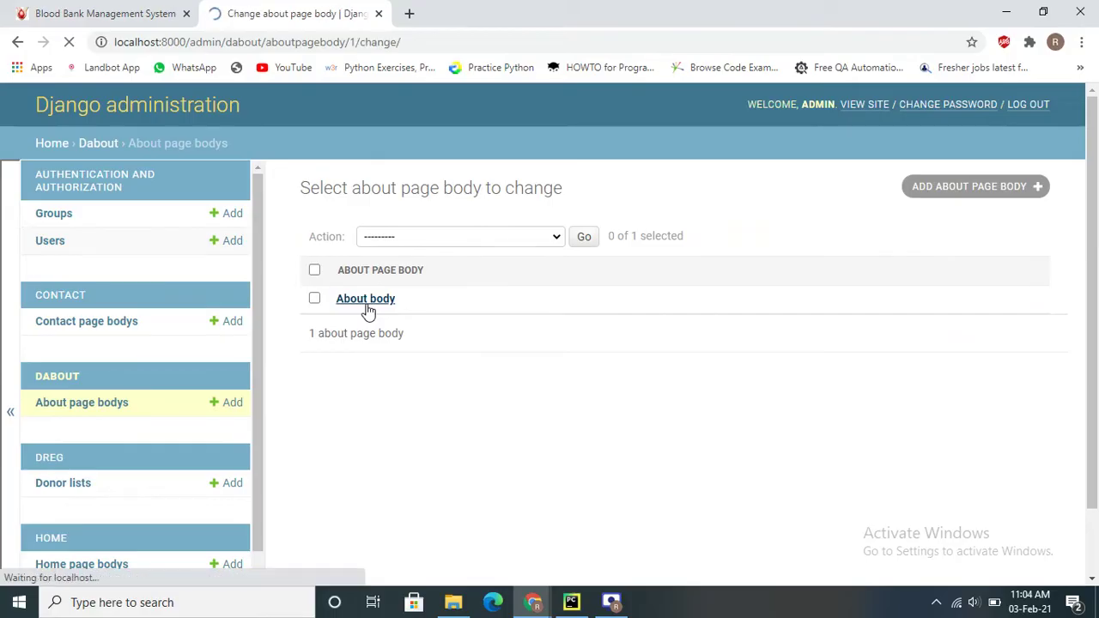
scroll(566, 387, "down", 1)
scroll(588, 359, "up", 1)
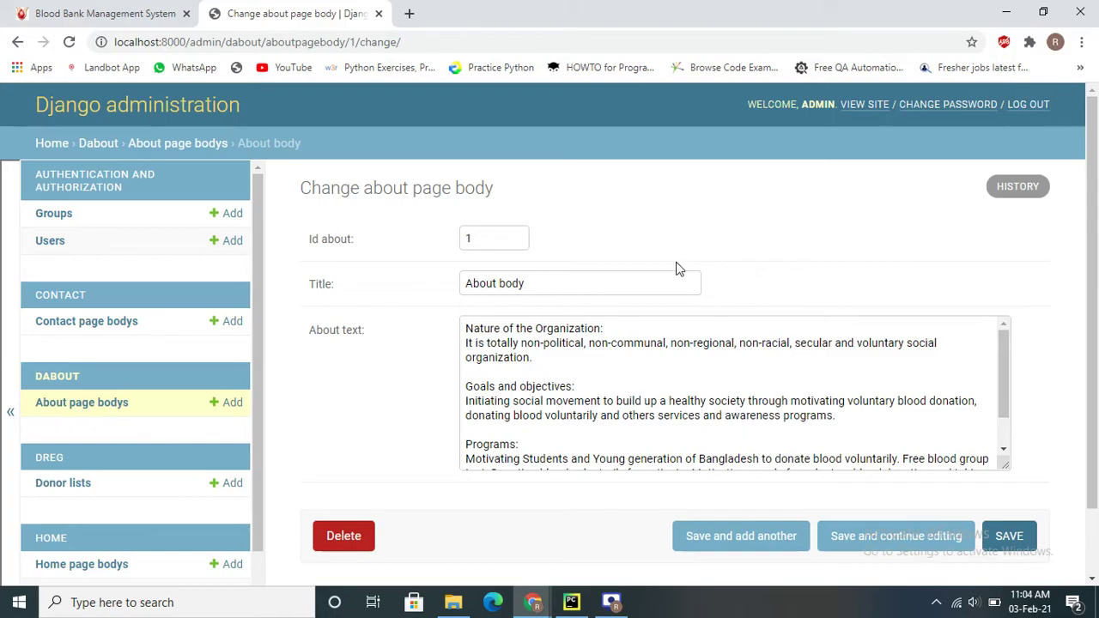
left_click(72, 12)
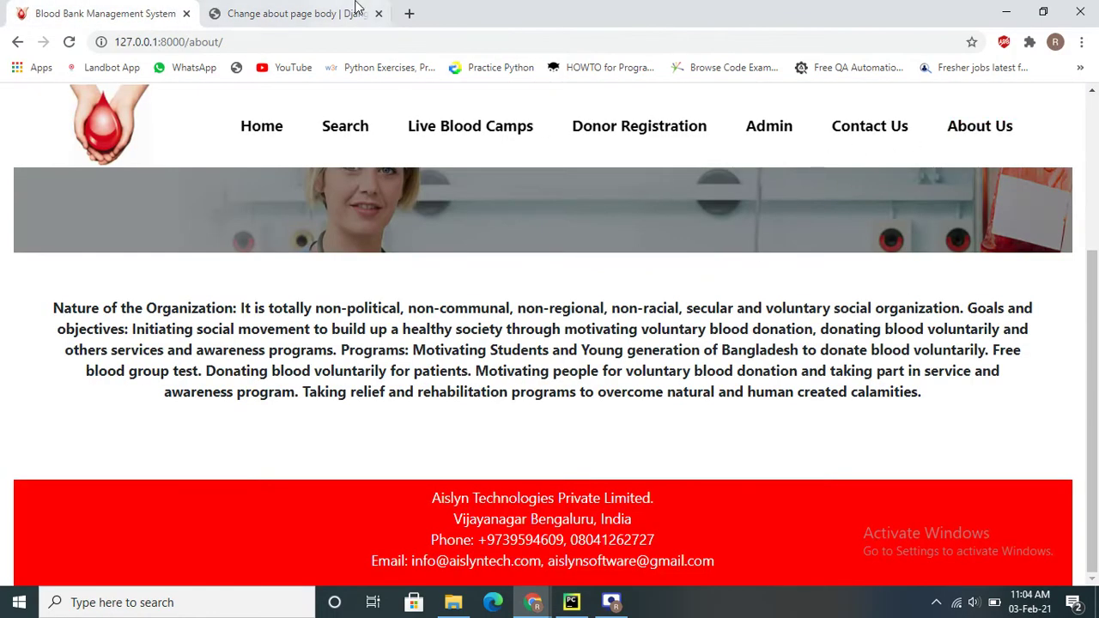
left_click(299, 13)
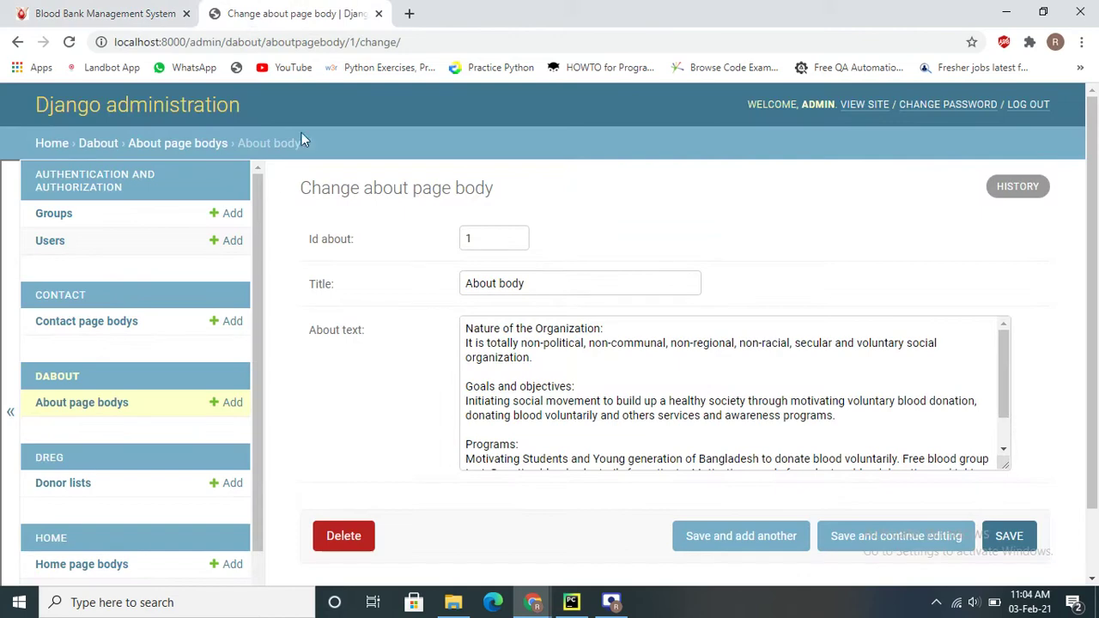
- View the Donor lists in Django administration, followed by the full Blood Donor Registration Form on the Blood Bank site
left_click(63, 484)
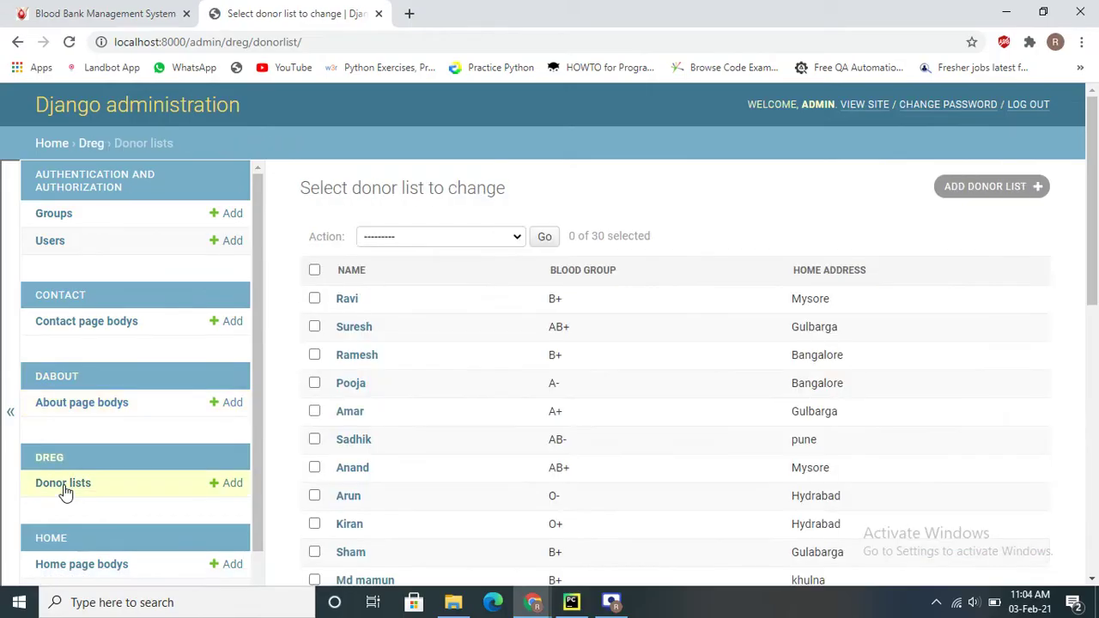
left_click(62, 10)
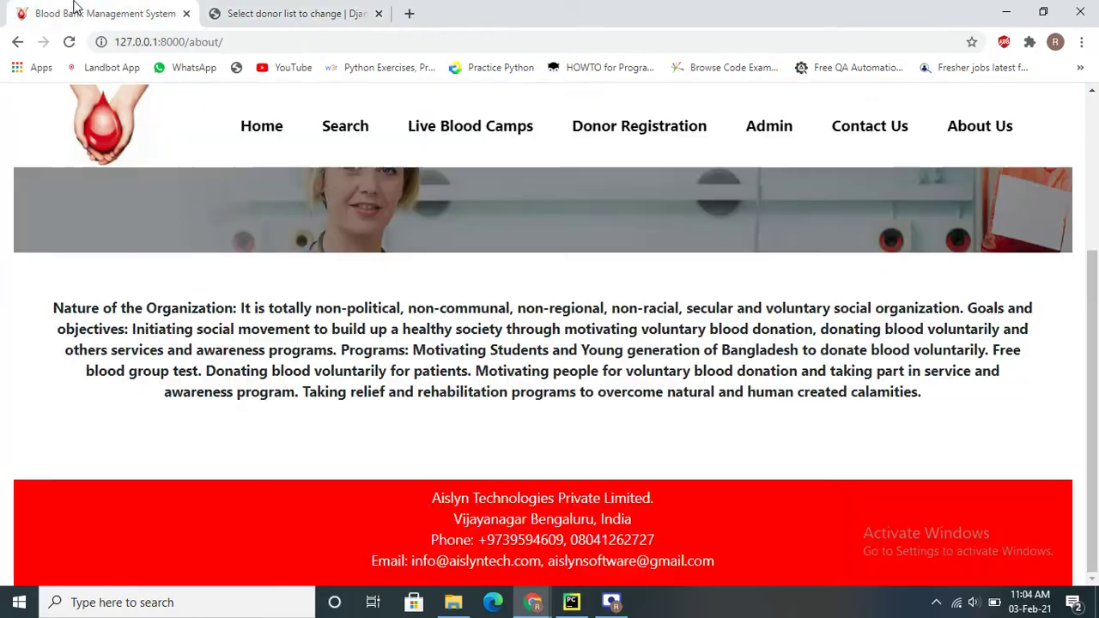
left_click(632, 128)
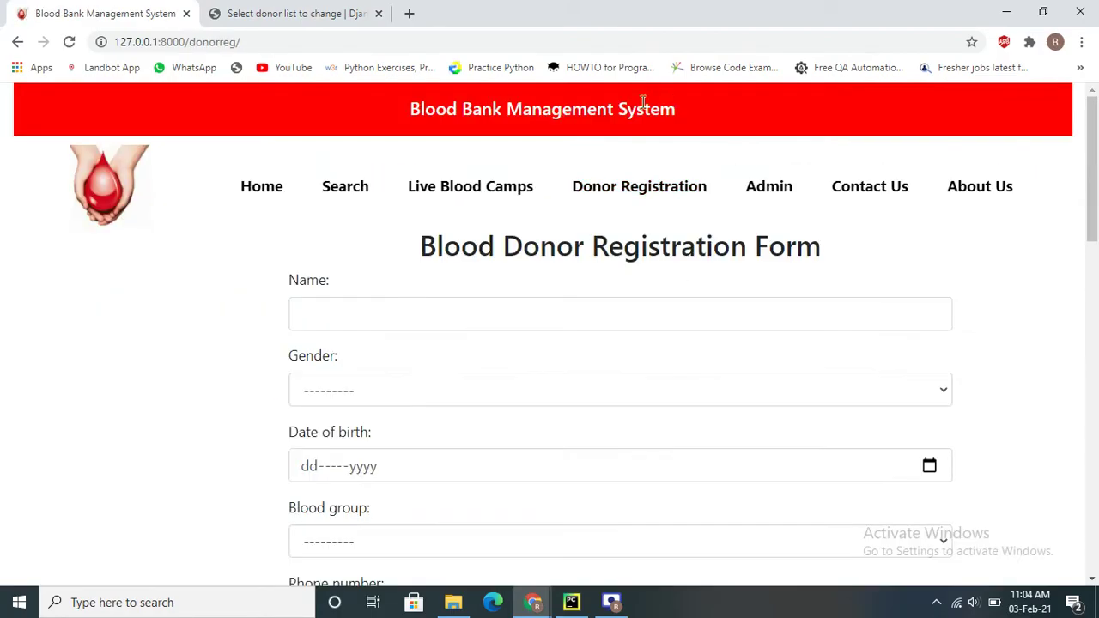
scroll(591, 359, "down", 10)
scroll(592, 358, "up", 10)
- Look through all the entries of the Donor lists in Django administration
left_click(338, 13)
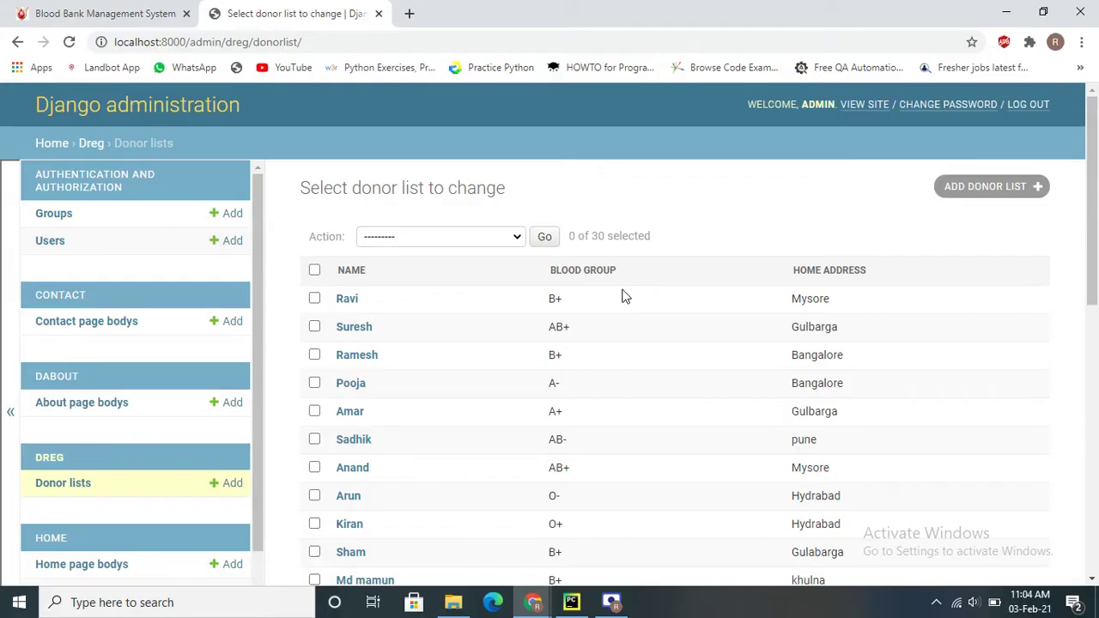
scroll(433, 328, "down", 8)
scroll(441, 324, "up", 4)
scroll(404, 291, "down", 4)
scroll(444, 400, "up", 8)
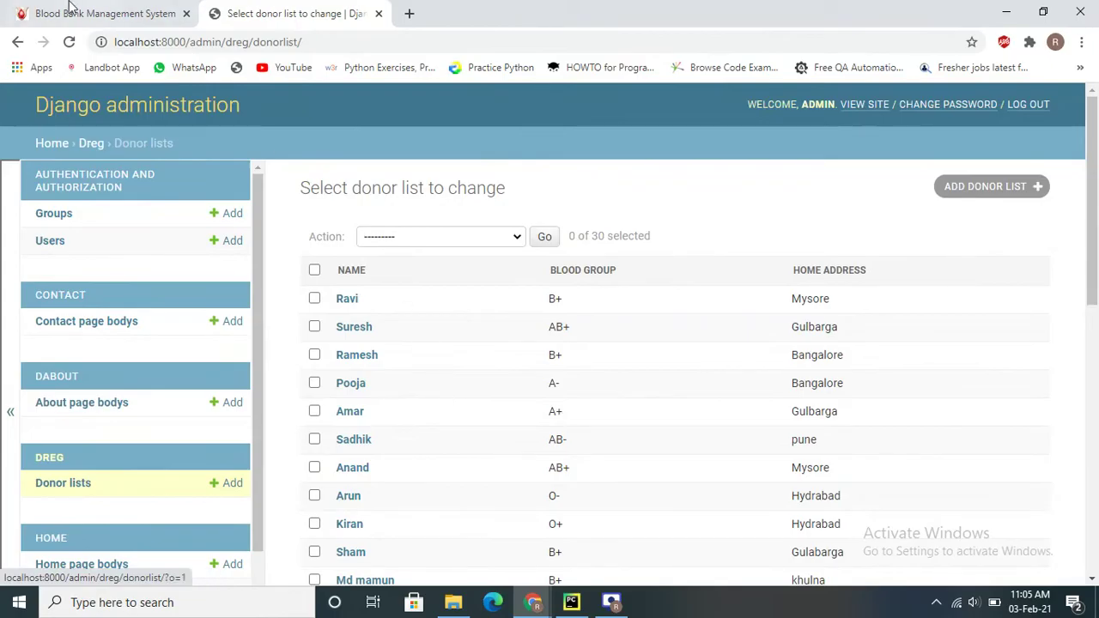
- Open the second donor's record in the Donor lists and review its personal and health fields
left_click(353, 328)
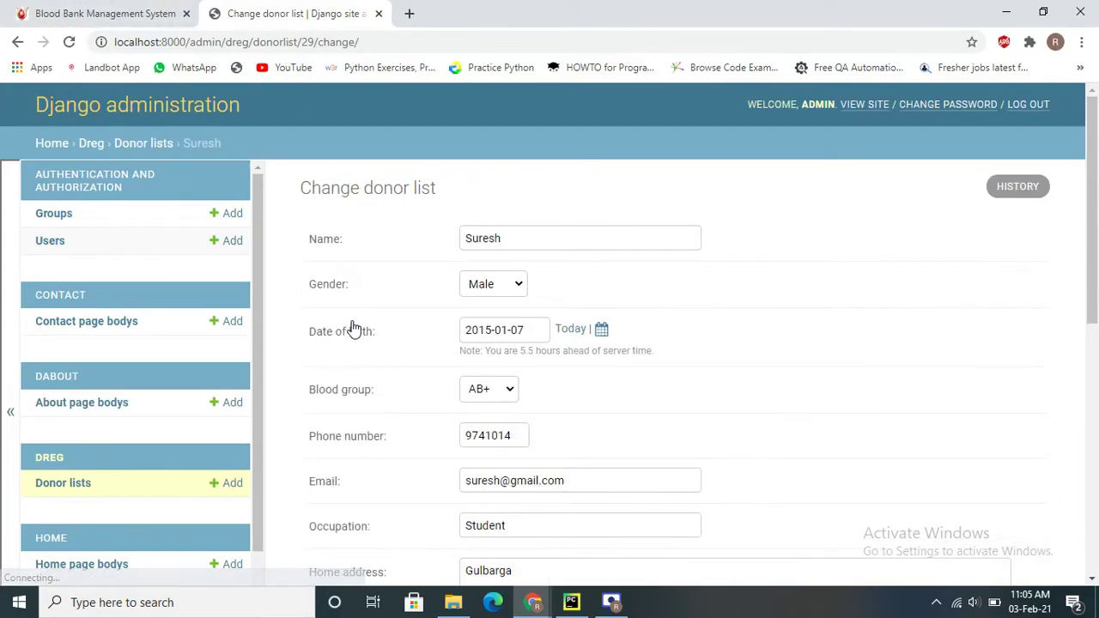
left_click(536, 243)
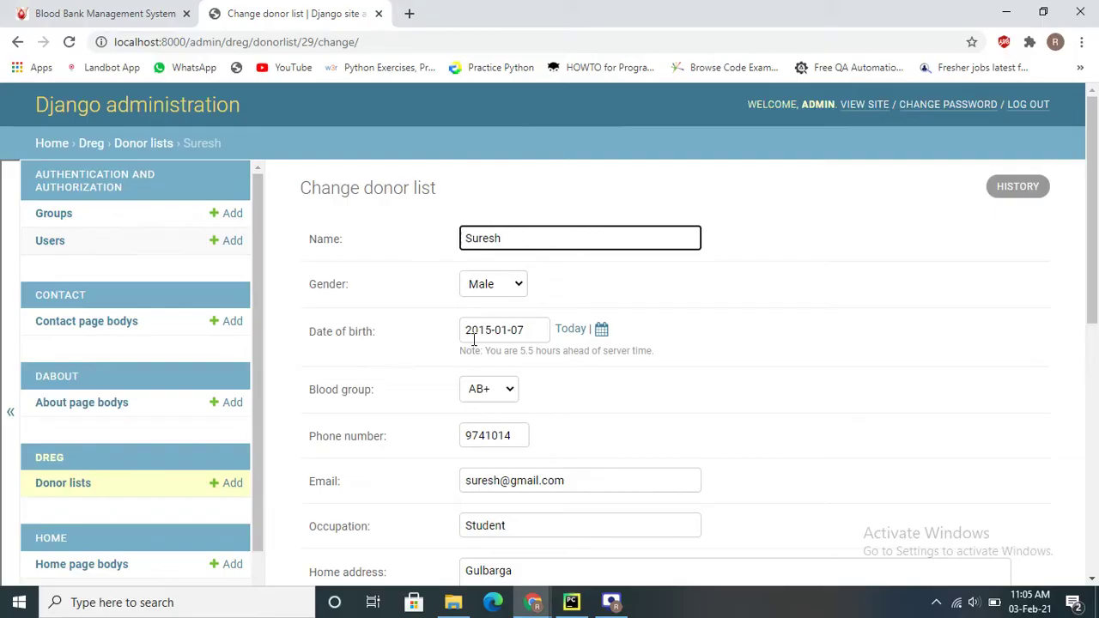
scroll(525, 328, "down", 10)
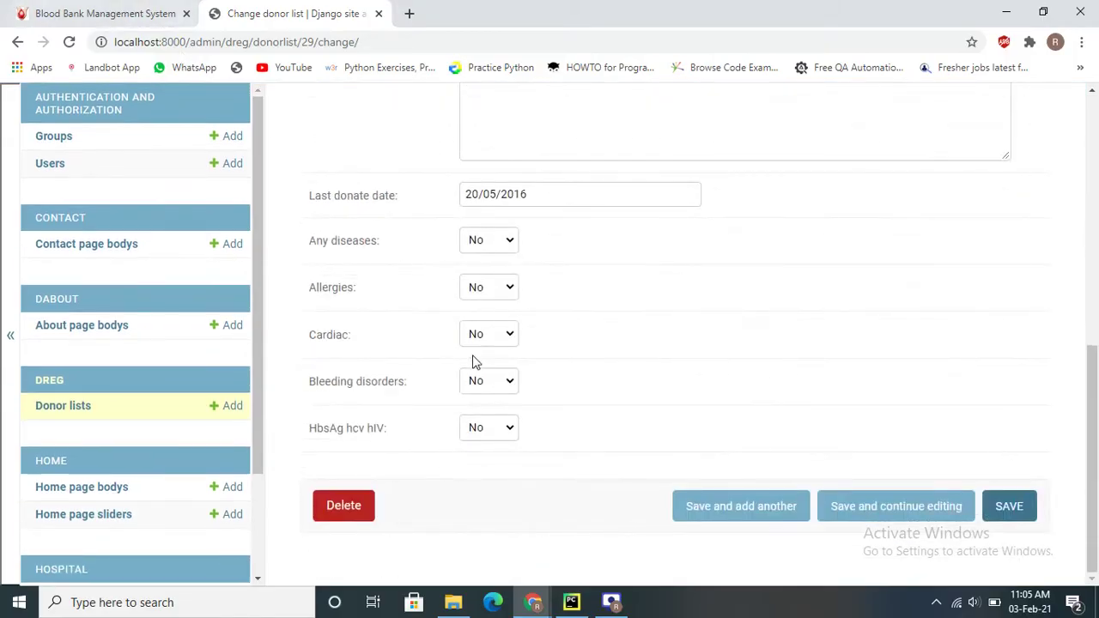
left_click(68, 6)
left_click(234, 10)
- Open the Home page bodys list in Django administration, and view the site's Home page vision section and image slider
left_click(79, 489)
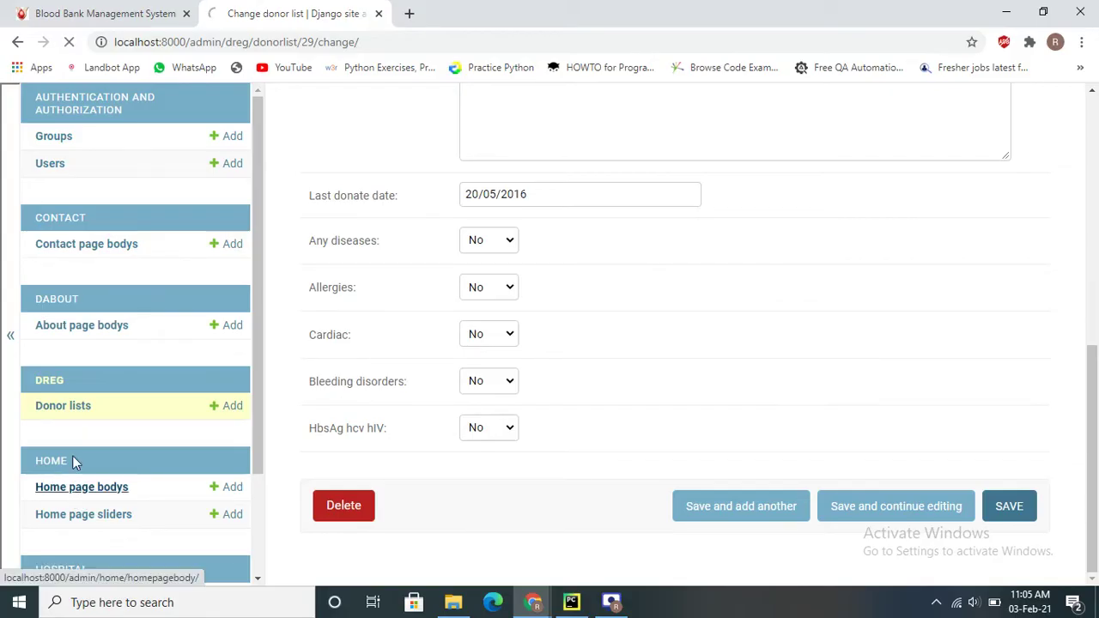
left_click(95, 8)
left_click(263, 191)
scroll(397, 355, "down", 5)
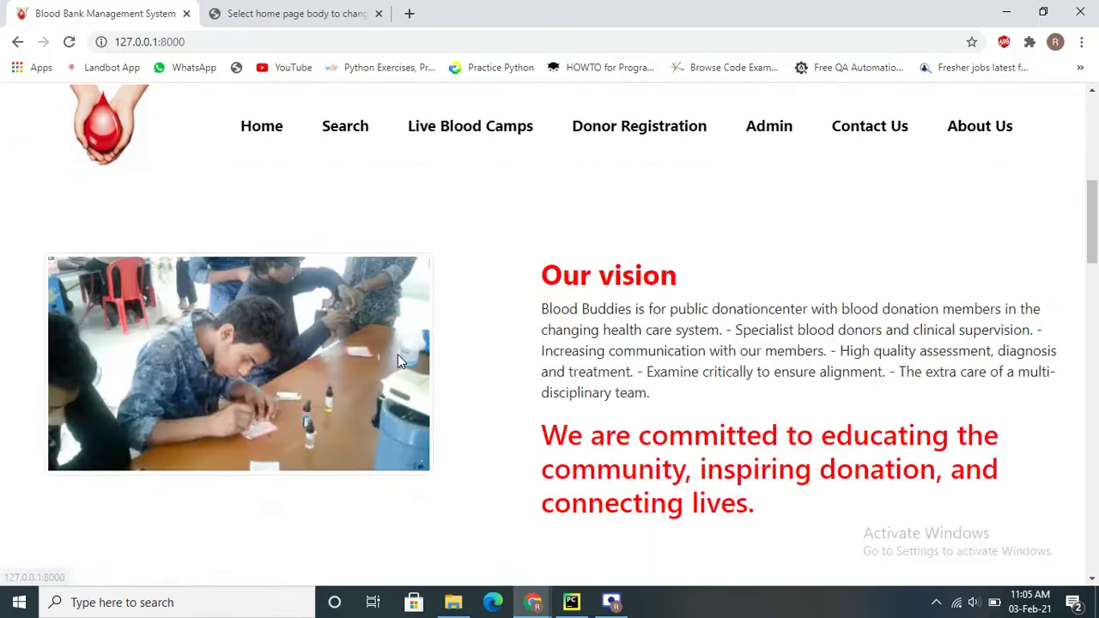
scroll(397, 361, "up", 3)
scroll(462, 340, "up", 1)
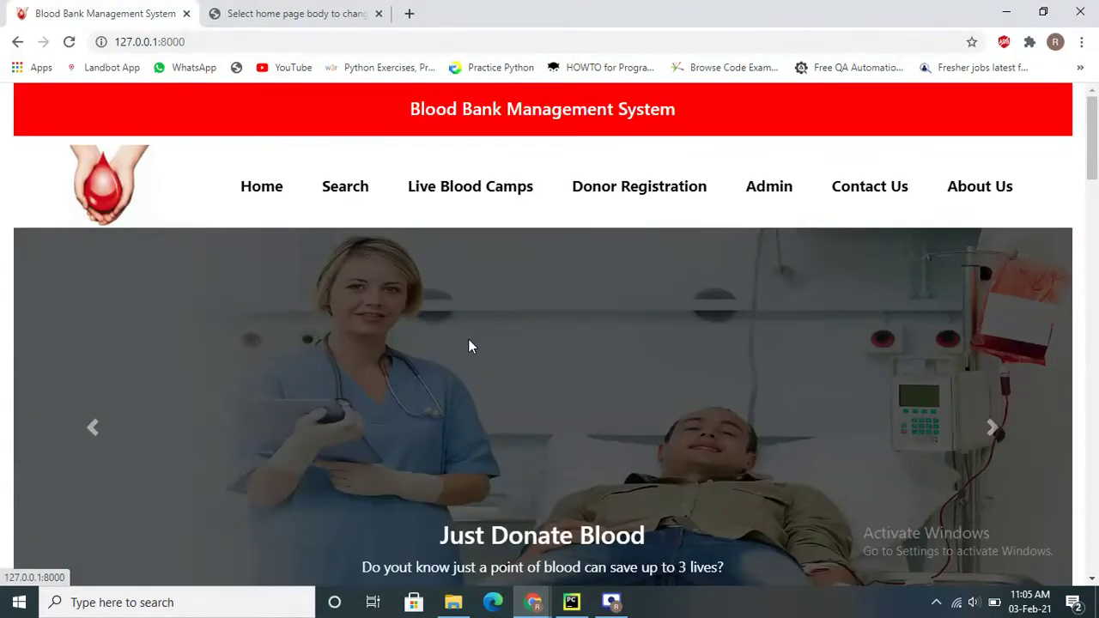
left_click(991, 431)
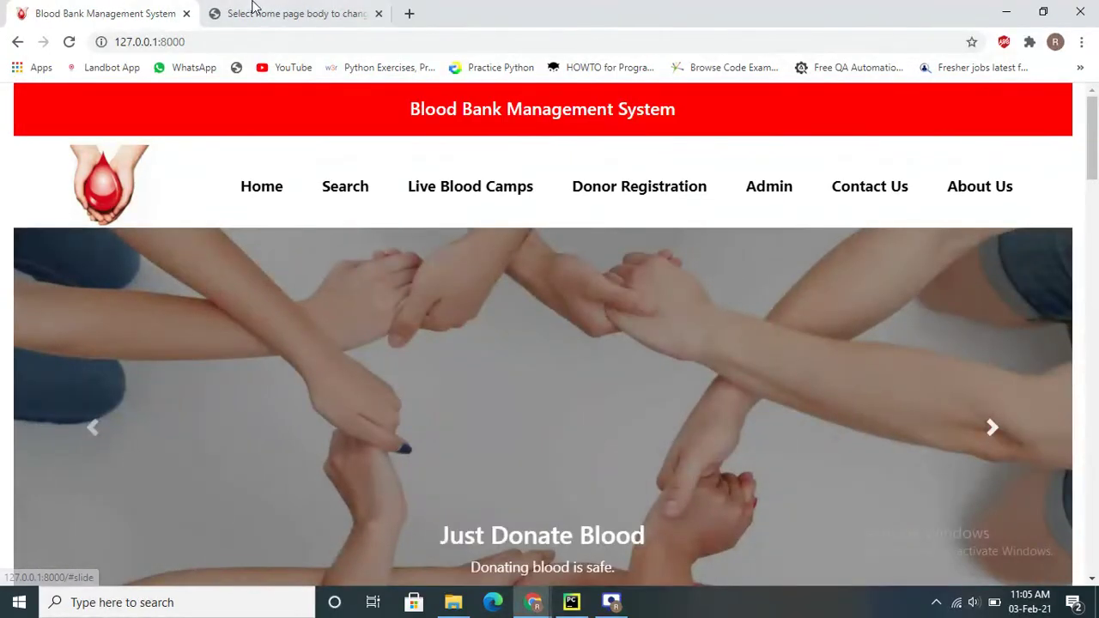
- Open the "User Opinion" home page body record in Django administration and examine its Body text
left_click(306, 10)
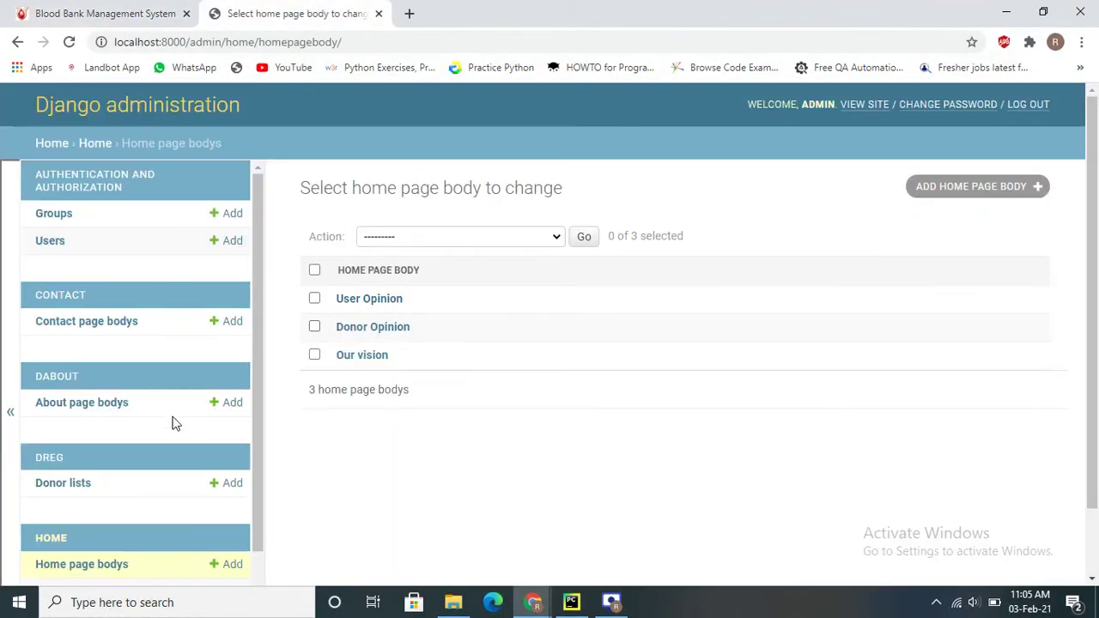
scroll(124, 494, "down", 2)
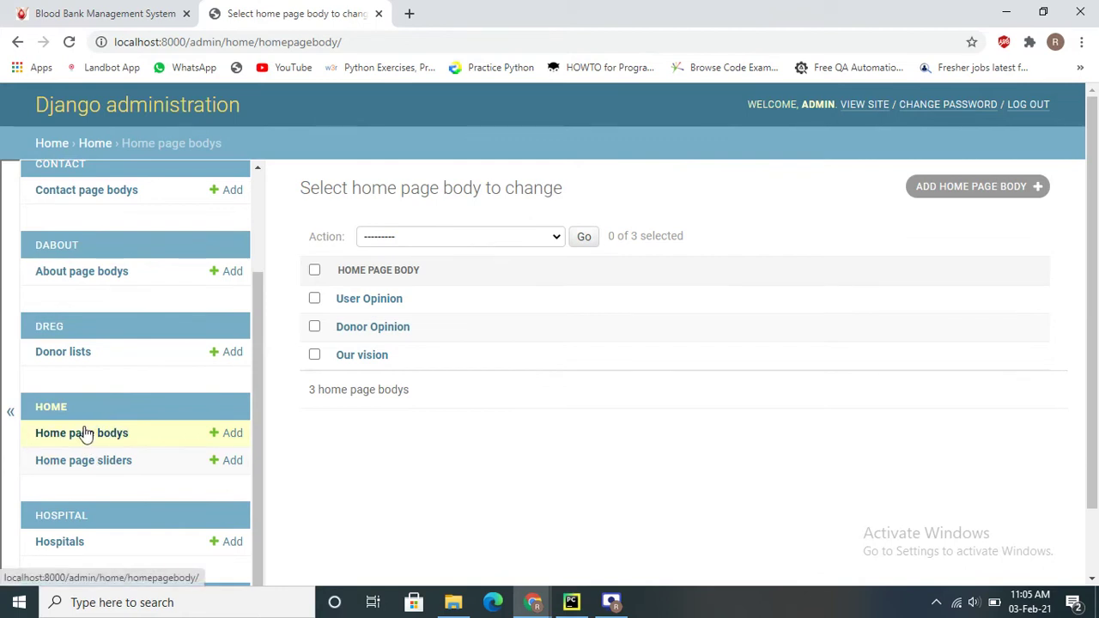
left_click(378, 302)
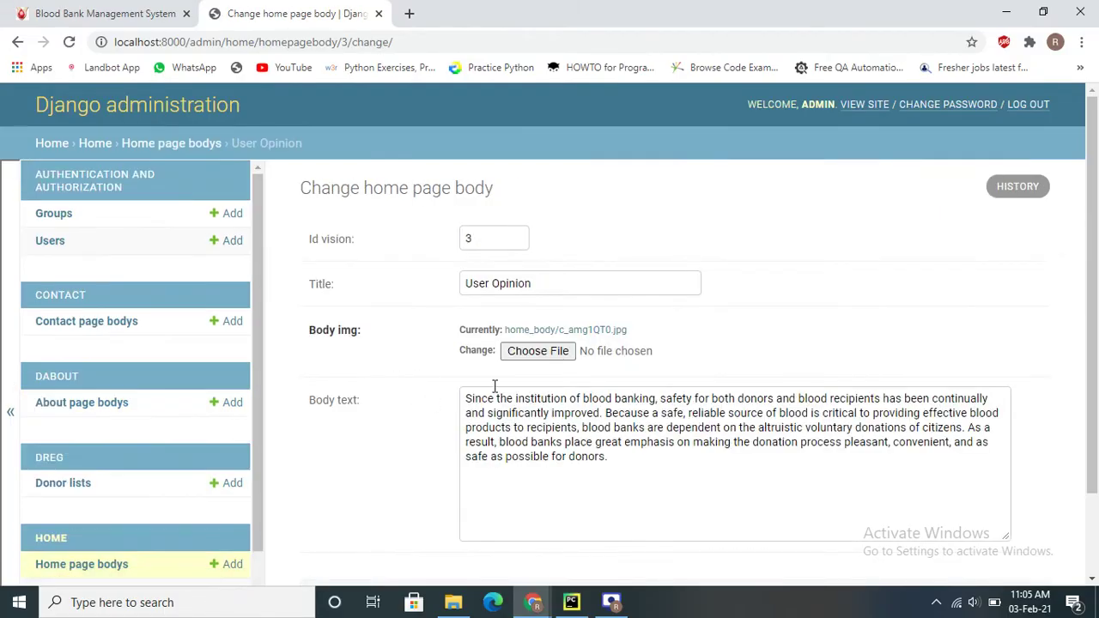
scroll(494, 386, "down", 2)
left_click_drag(466, 292, 545, 361)
left_click(546, 357)
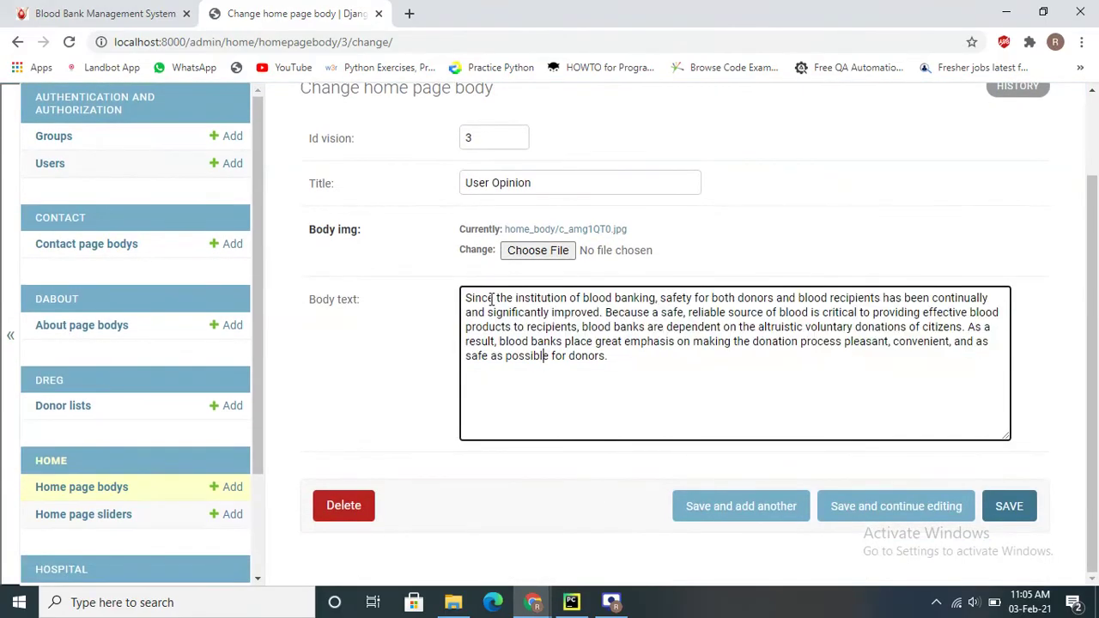
- Find the User Opinion section on the site's Home page and compare its text with the admin record's Body text
left_click(95, 13)
scroll(371, 321, "down", 5)
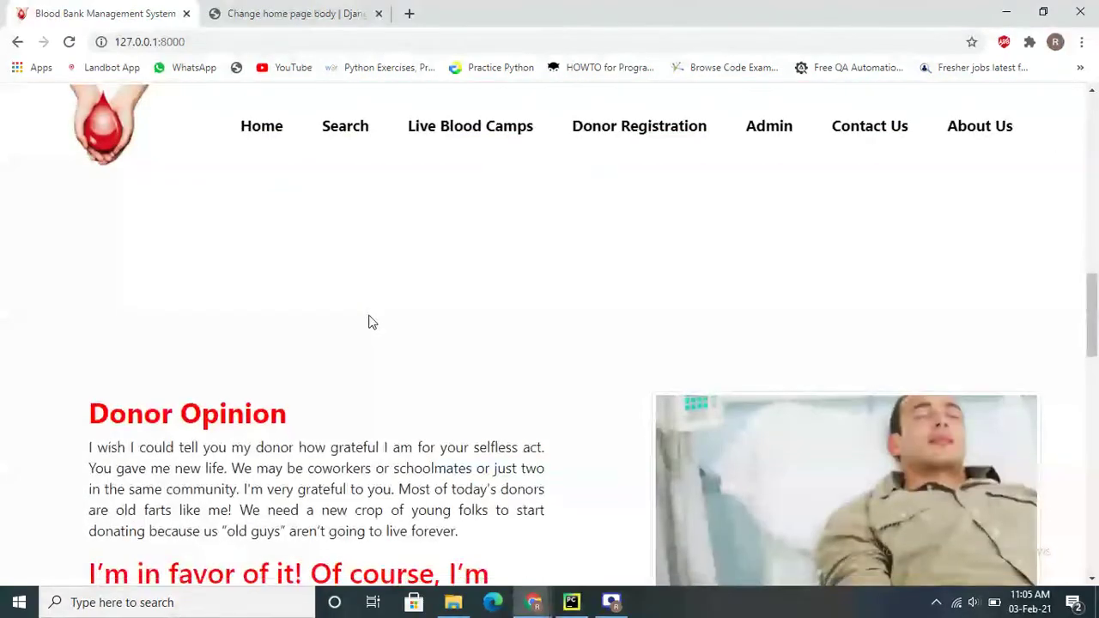
scroll(371, 321, "down", 9)
scroll(392, 322, "up", 3)
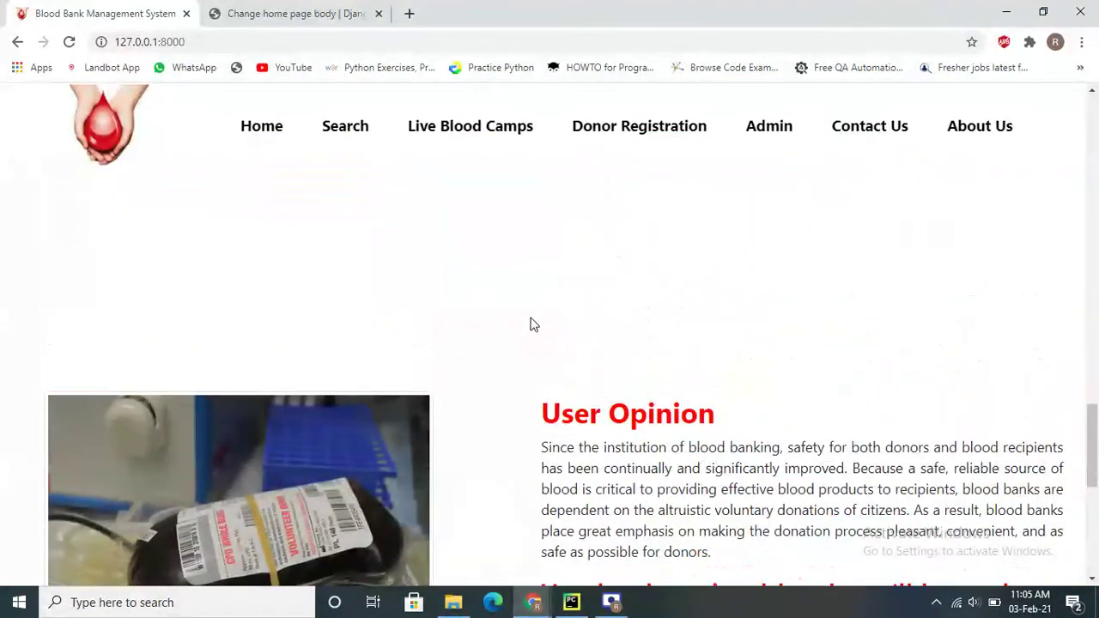
left_click_drag(571, 427, 700, 447)
left_click(635, 468)
left_click(290, 13)
double_click(552, 357)
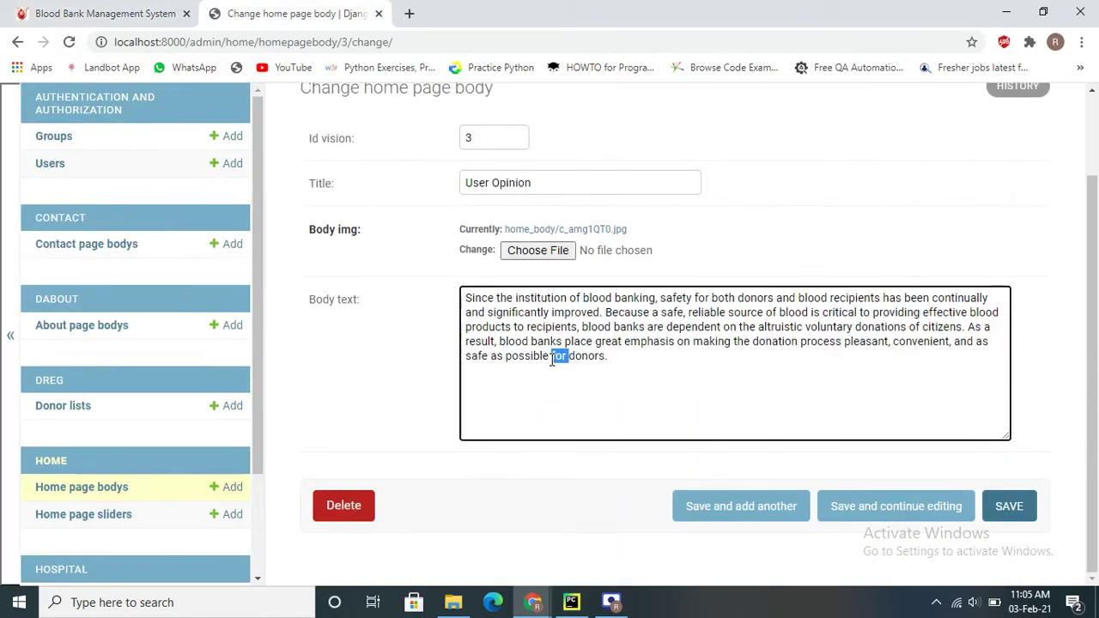
- Open the Home page sliders list in Django administration and browse the slider images on the site's Home page
scroll(102, 379, "down", 2)
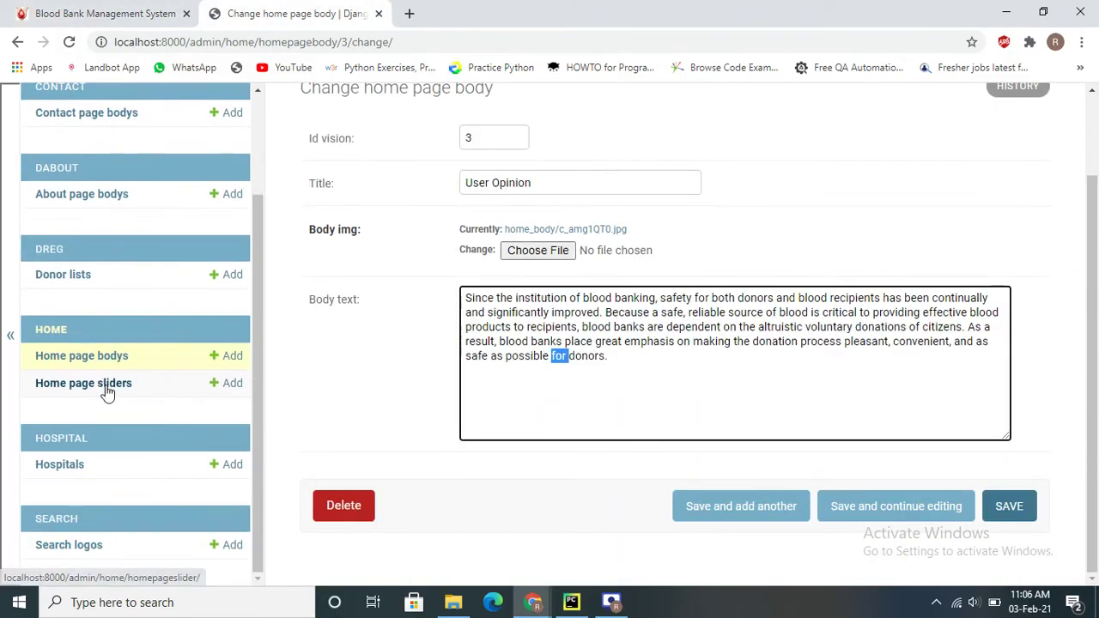
left_click(97, 392)
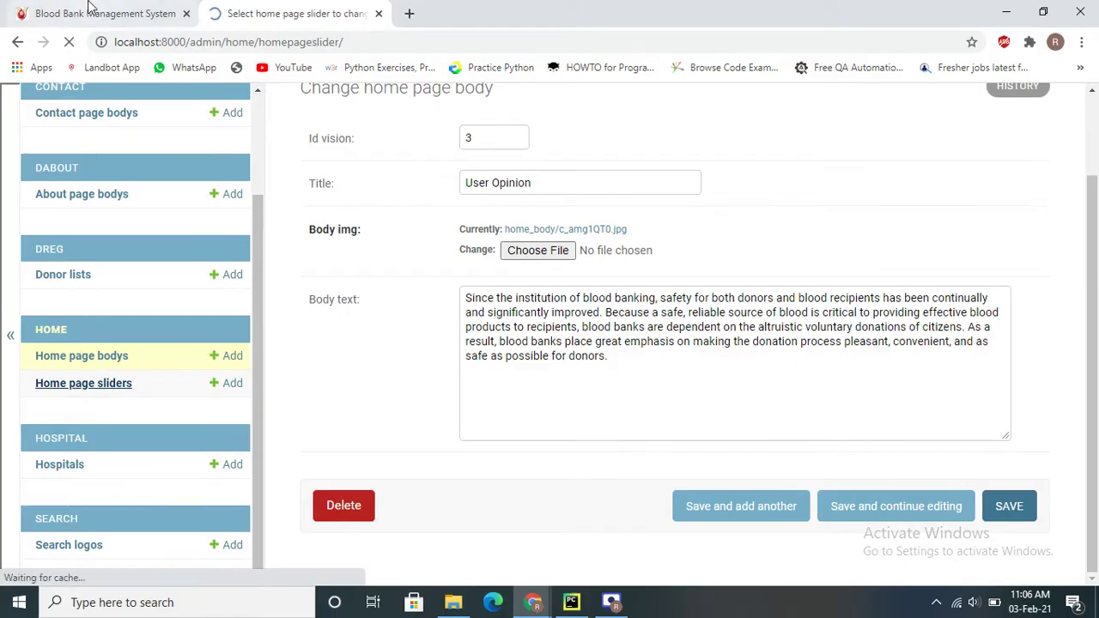
left_click(94, 13)
scroll(403, 373, "up", 10)
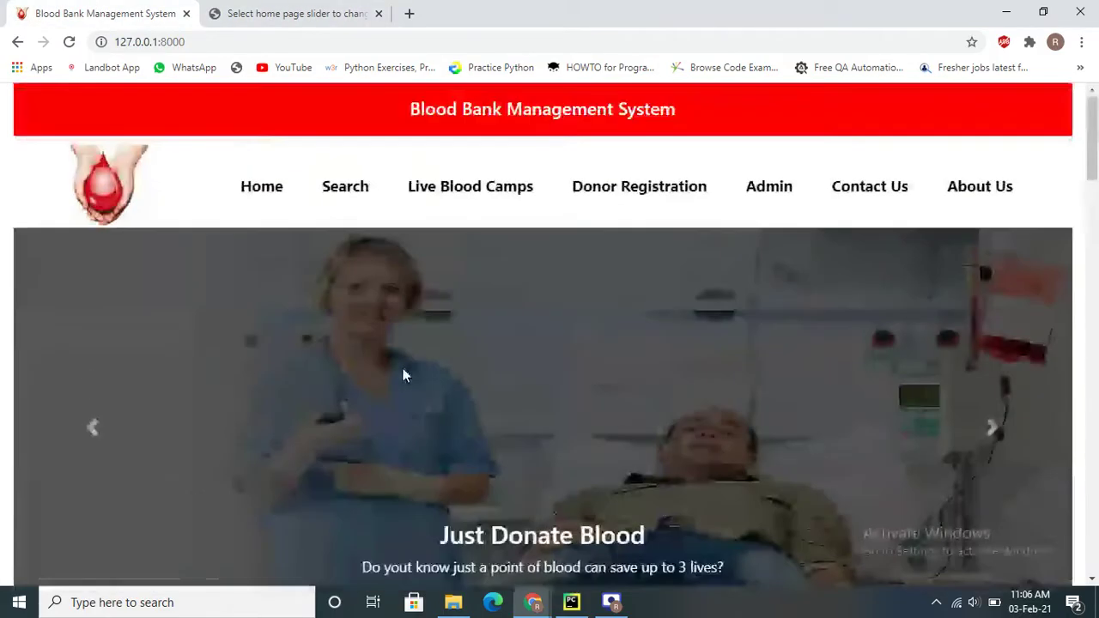
left_click(992, 435)
left_click(992, 435)
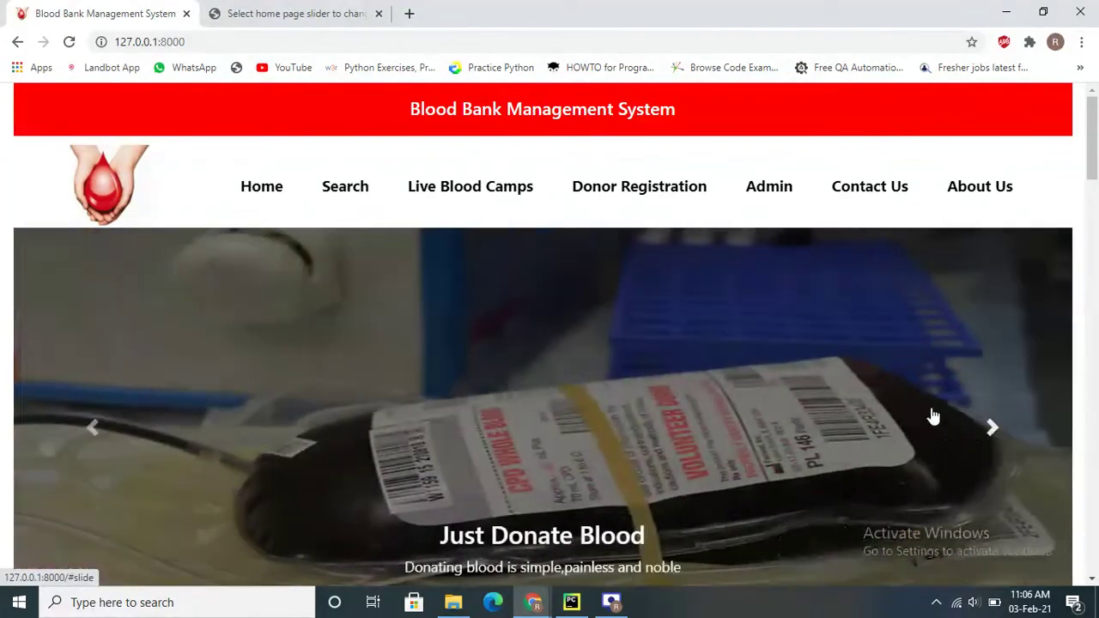
- Open the "Home Slider Image" record in Django administration and review its three slider image fields
left_click(284, 13)
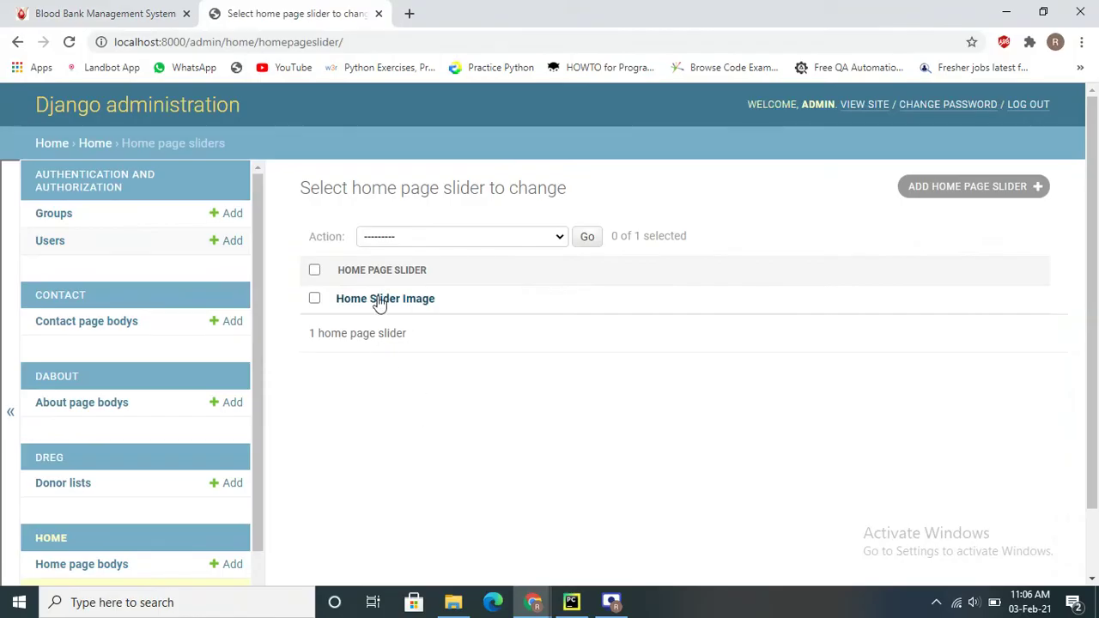
left_click(376, 297)
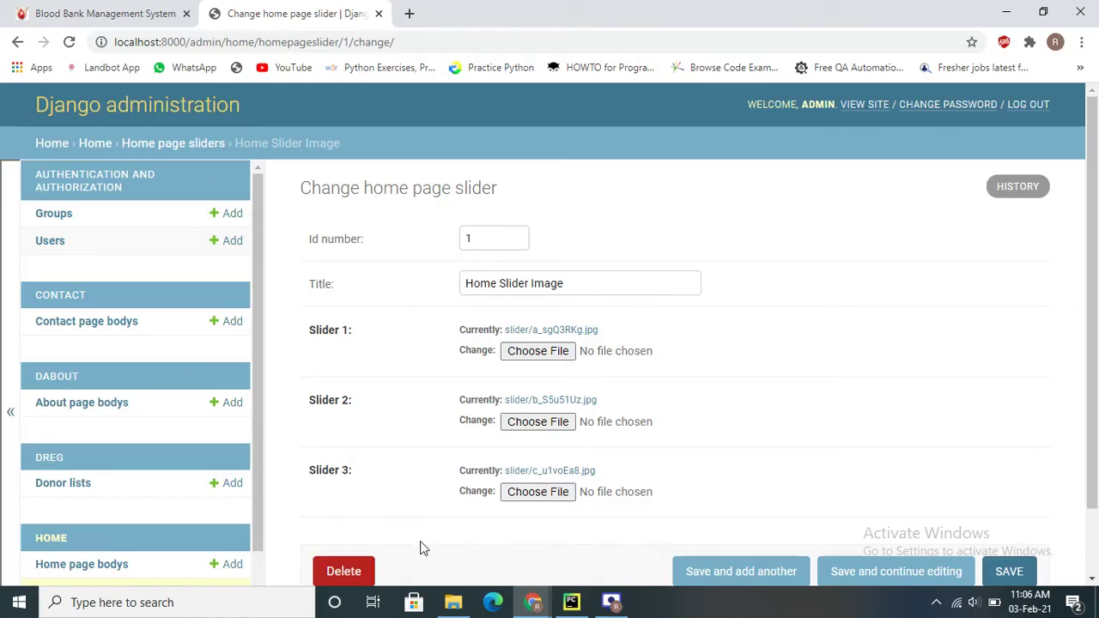
double_click(576, 543)
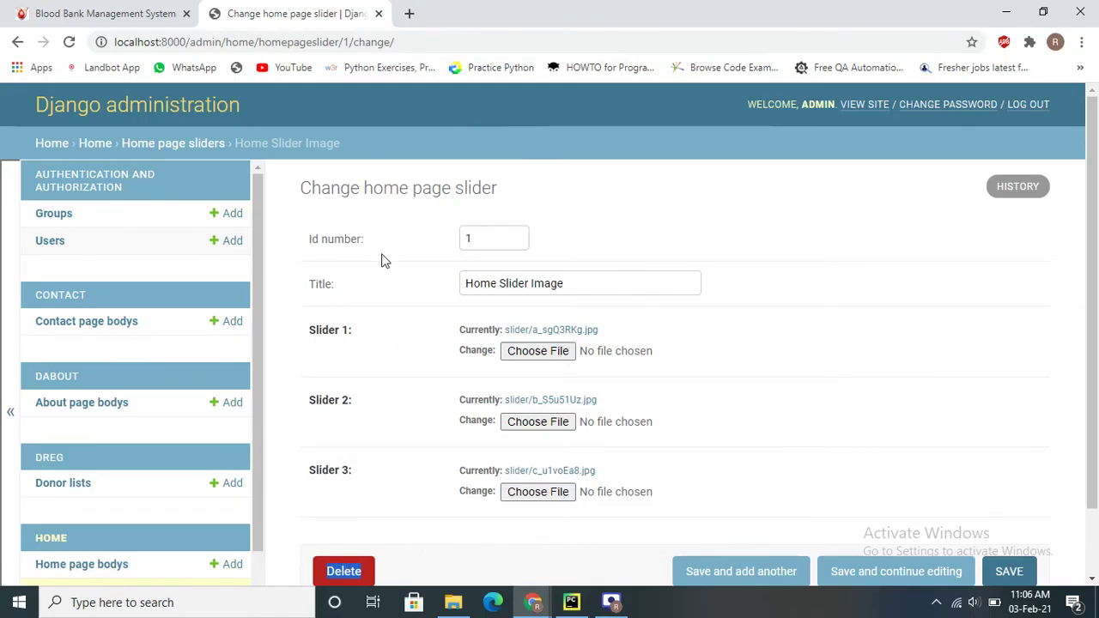
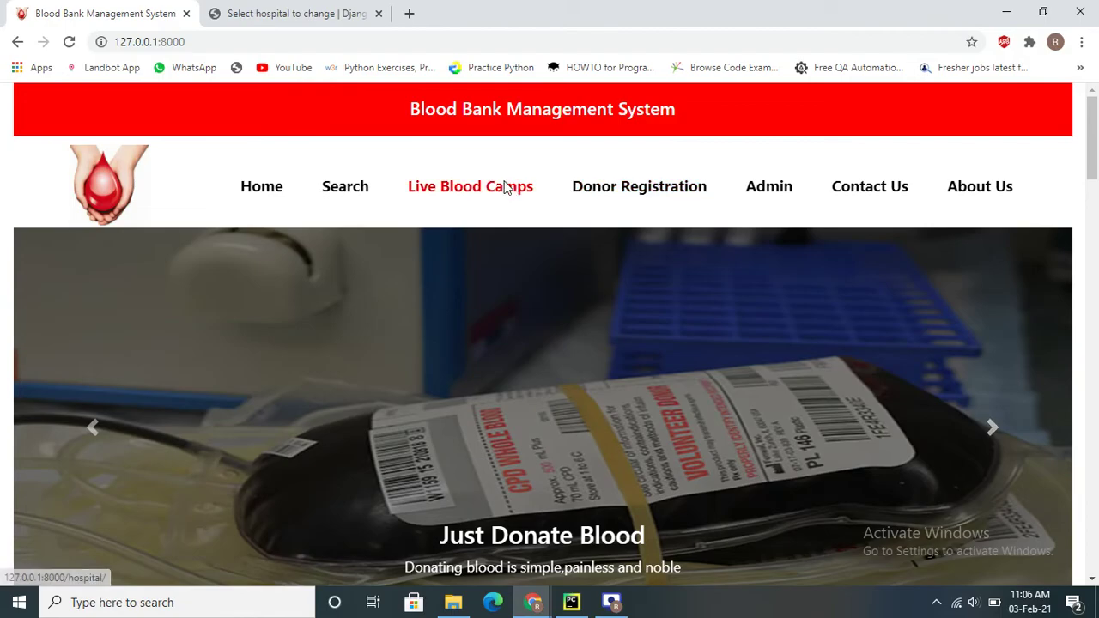
- Open the site's Live Blood Camps page and compare its camps table with the hospitals list in Django administration
left_click(508, 188)
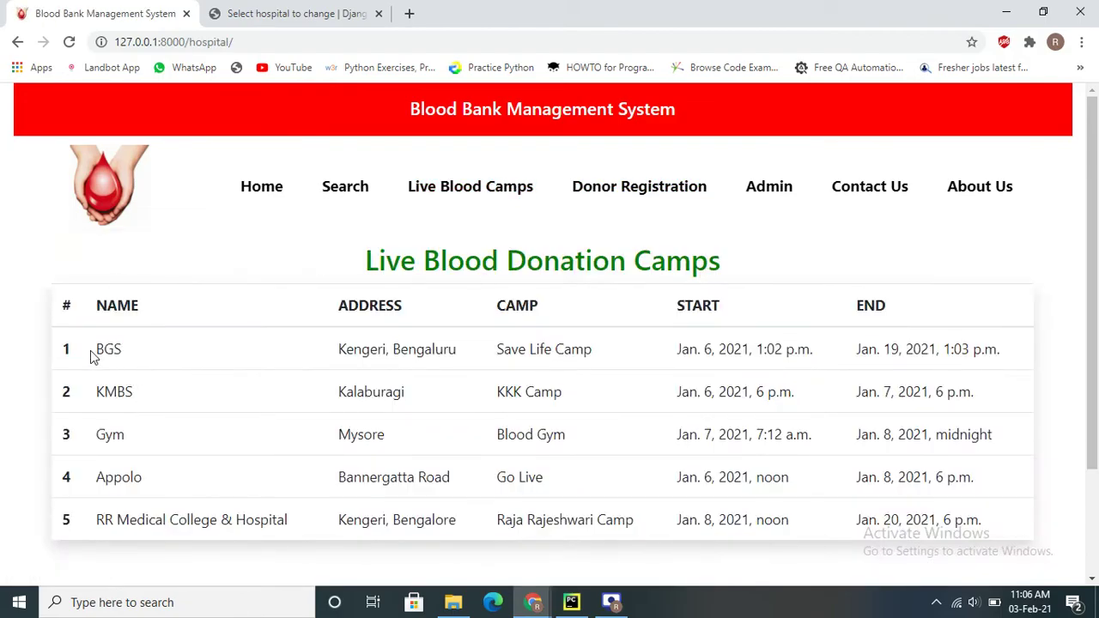
left_click_drag(89, 358, 887, 372)
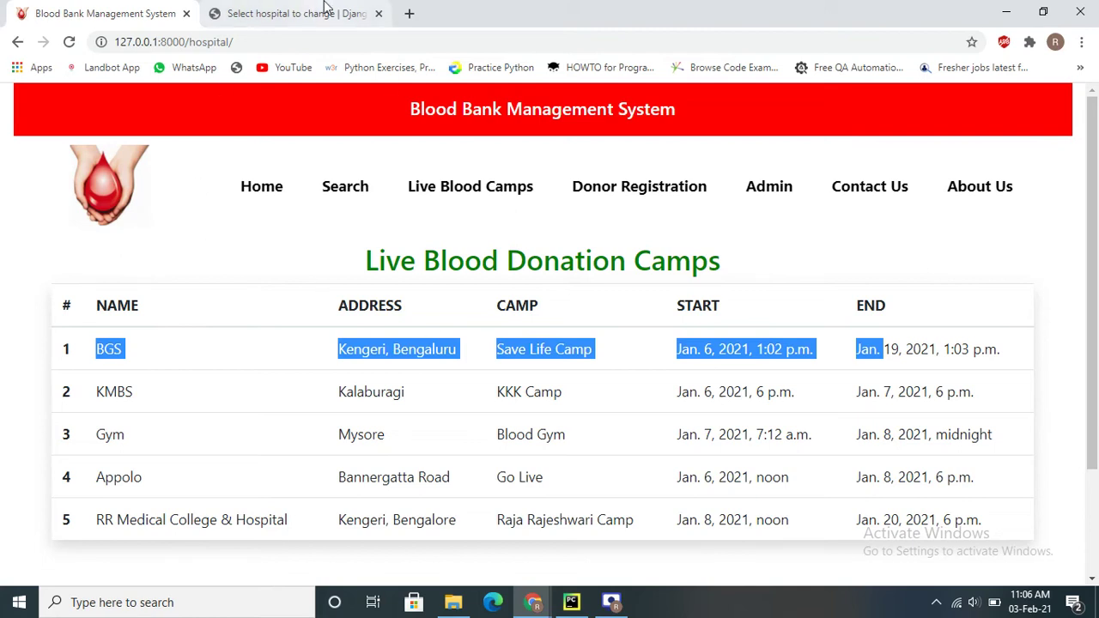
left_click(217, 376)
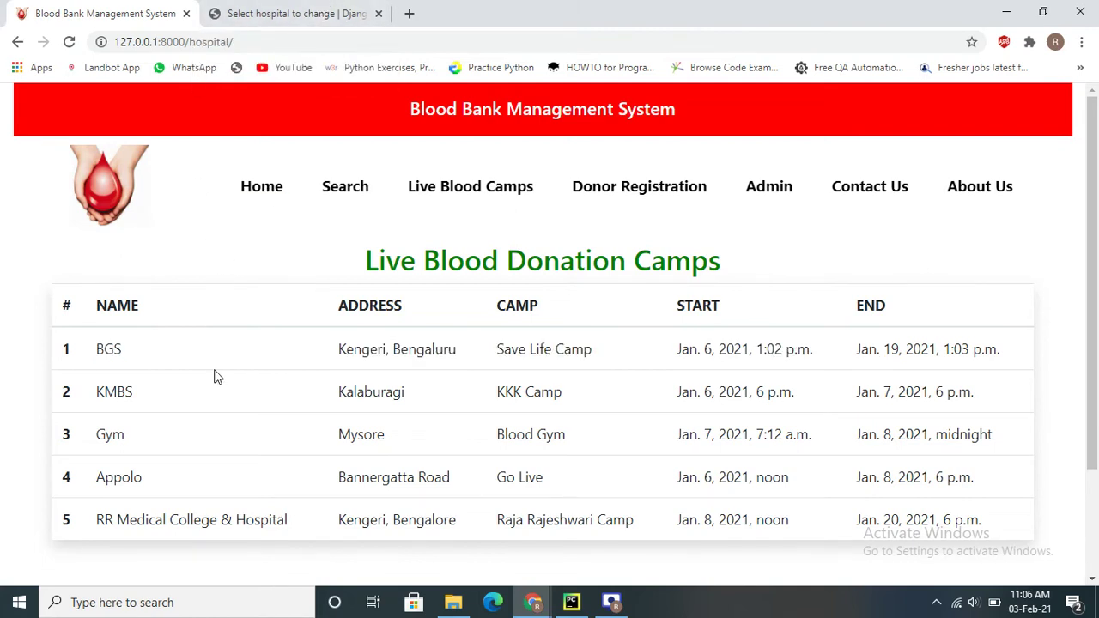
left_click(268, 13)
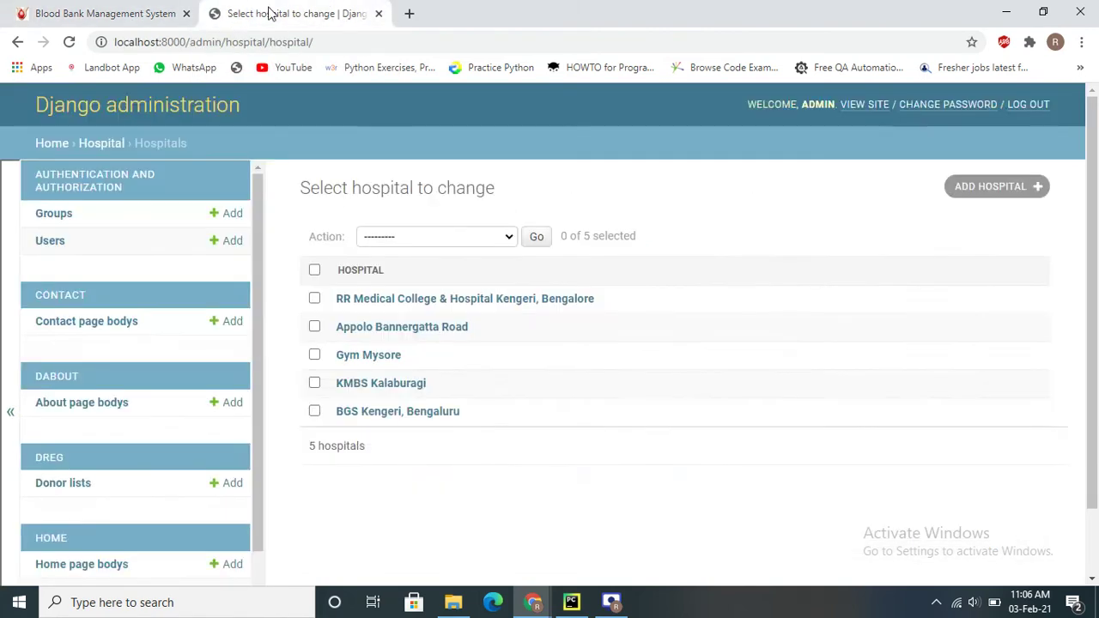
left_click(99, 12)
left_click(269, 7)
left_click(976, 196)
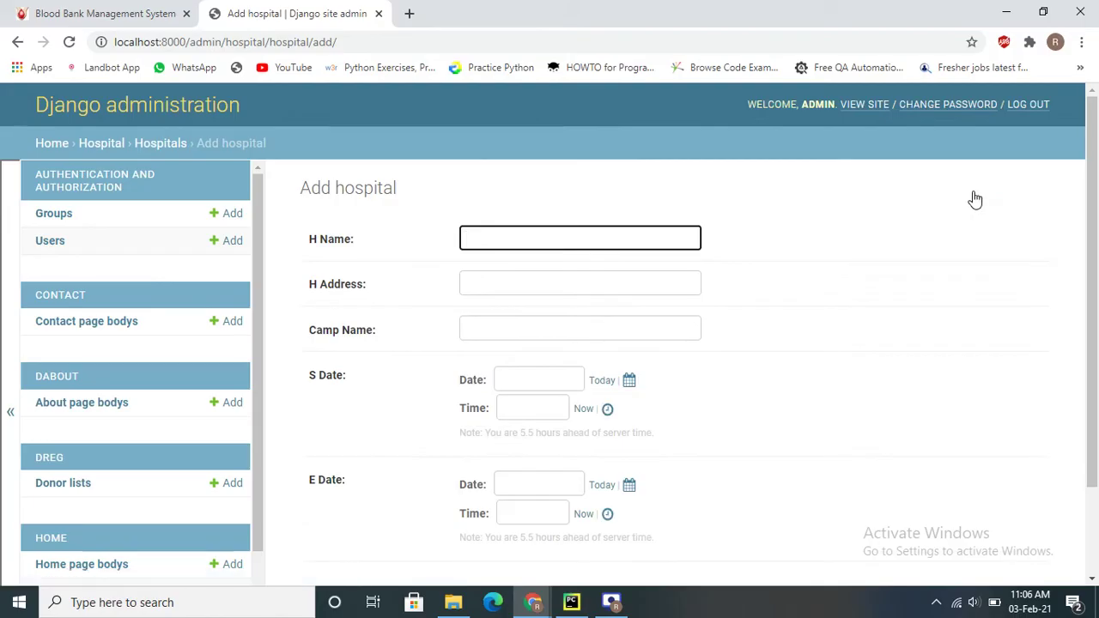
key("ctrl+shift+Tab")
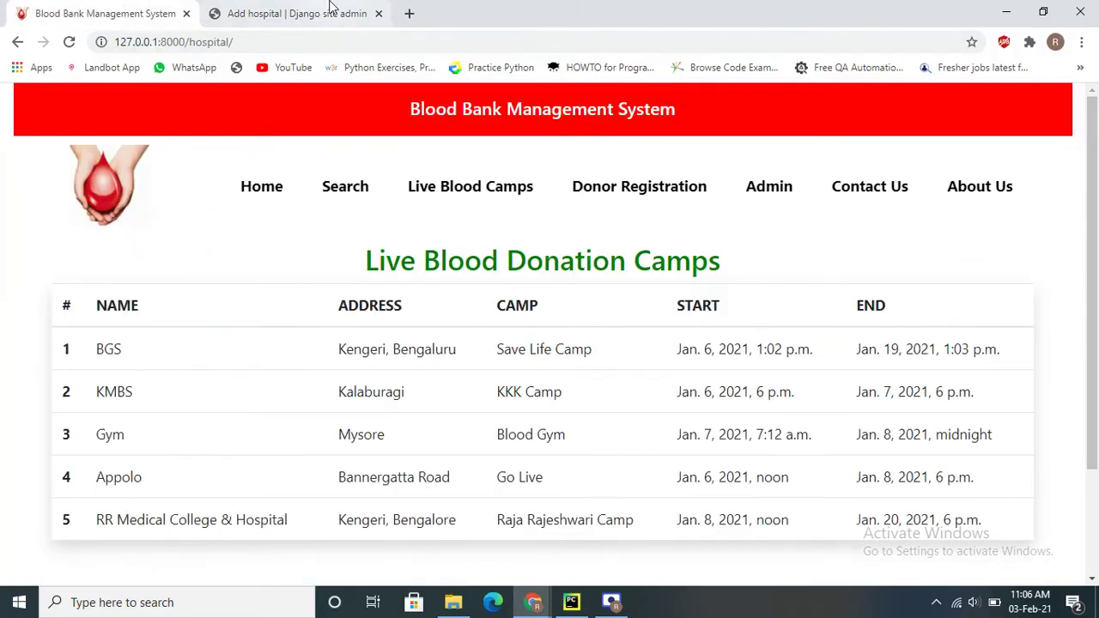
left_click(334, 10)
scroll(142, 445, "down", 5)
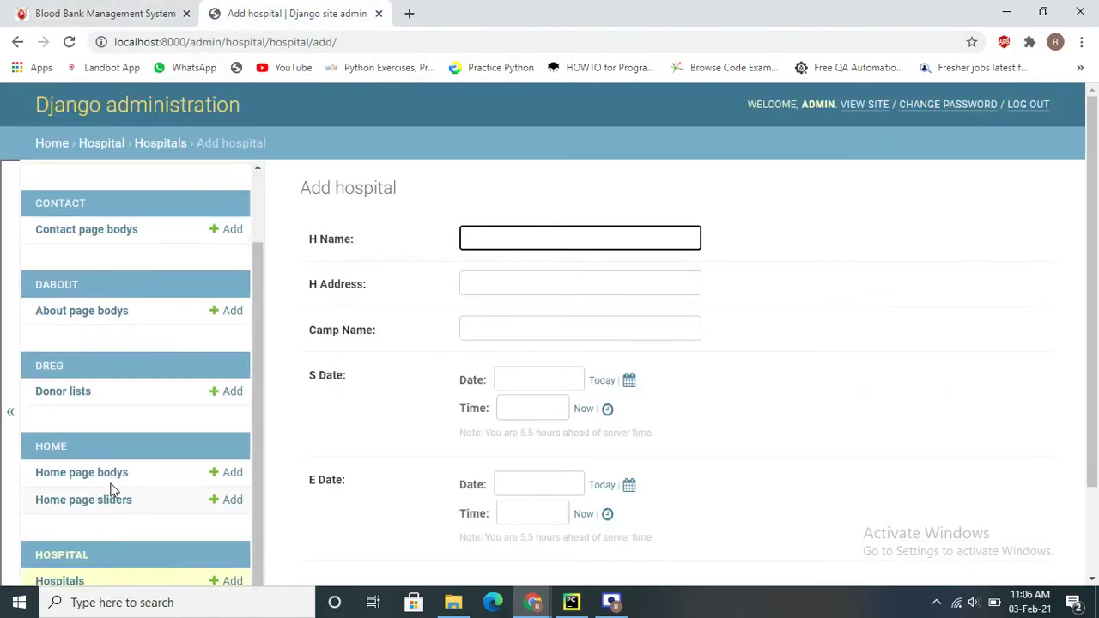
left_click(54, 470)
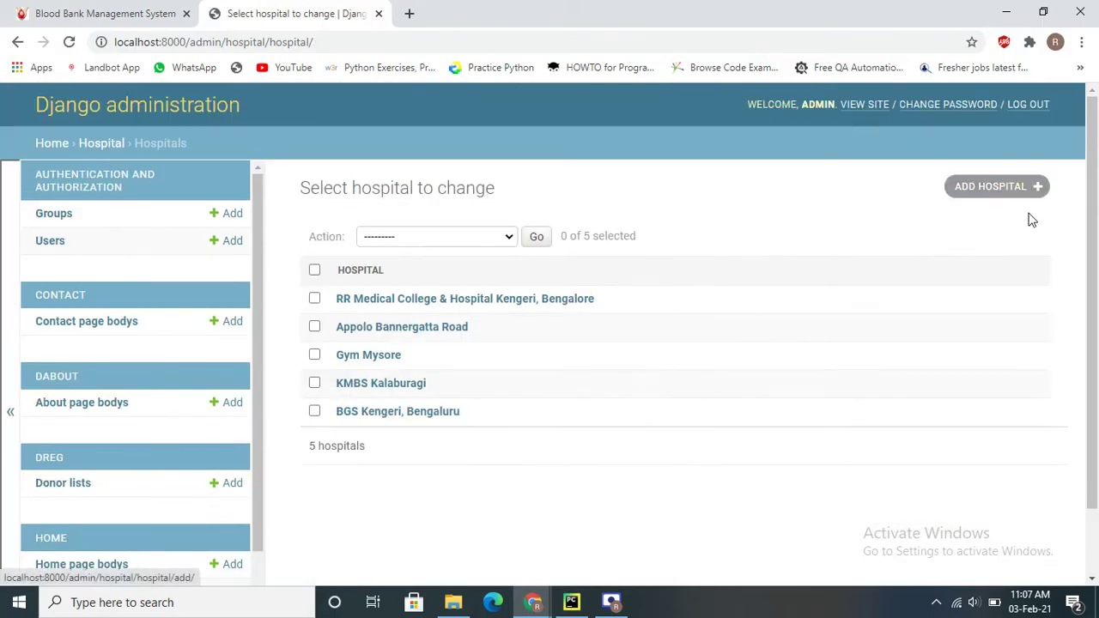
- Open a blank Add hospital form and review its name, address, camp name, start date and end date fields
left_click(989, 188)
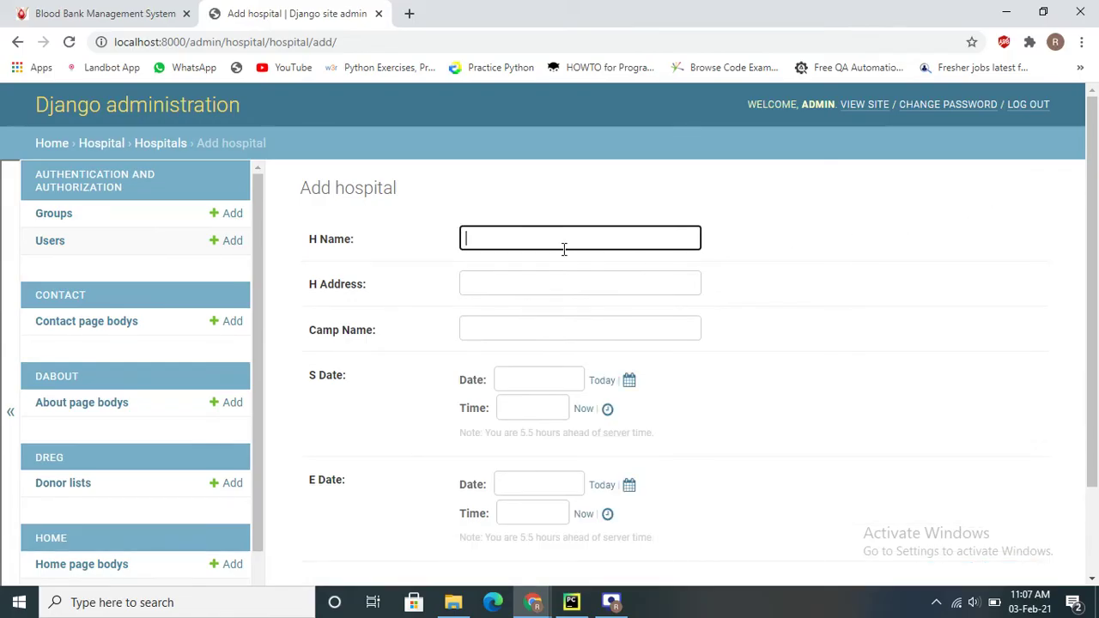
left_click(498, 290)
left_click(492, 327)
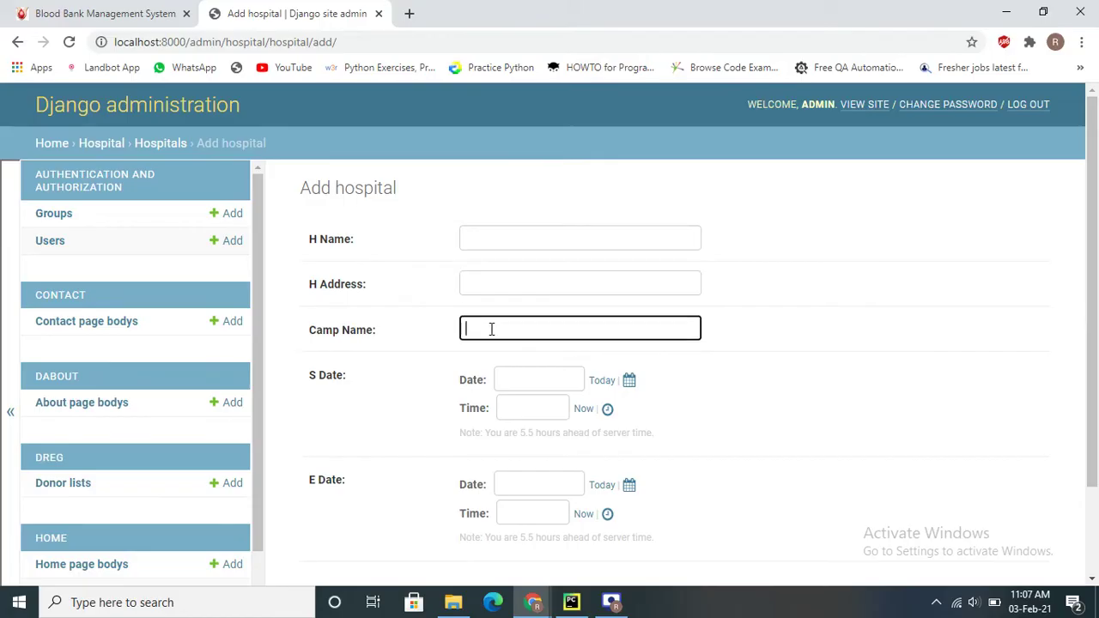
left_click_drag(319, 350, 387, 335)
left_click(327, 478)
scroll(343, 464, "down", 2)
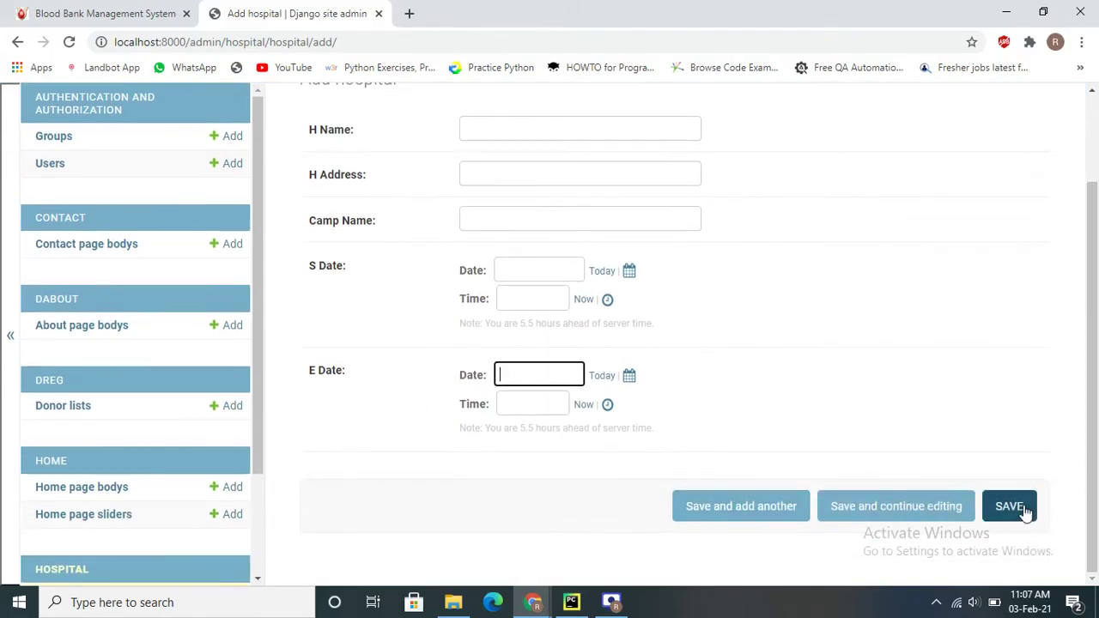
scroll(625, 368, "up", 2)
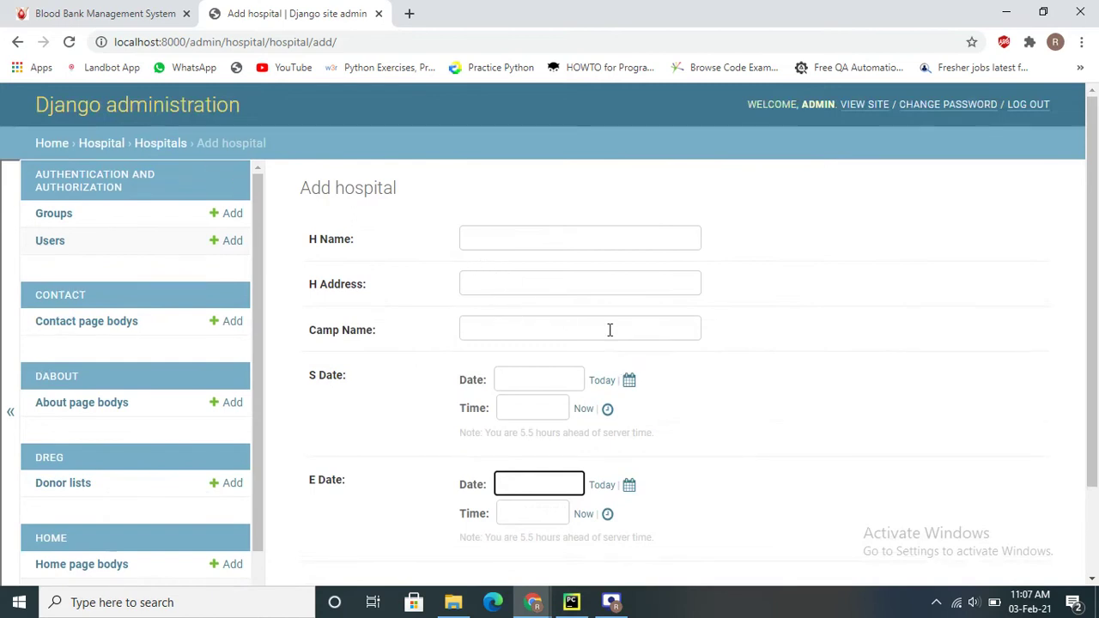
left_click(511, 233)
- Review the existing entries in the Live Blood Donation Camps table on the site
left_click(30, 12)
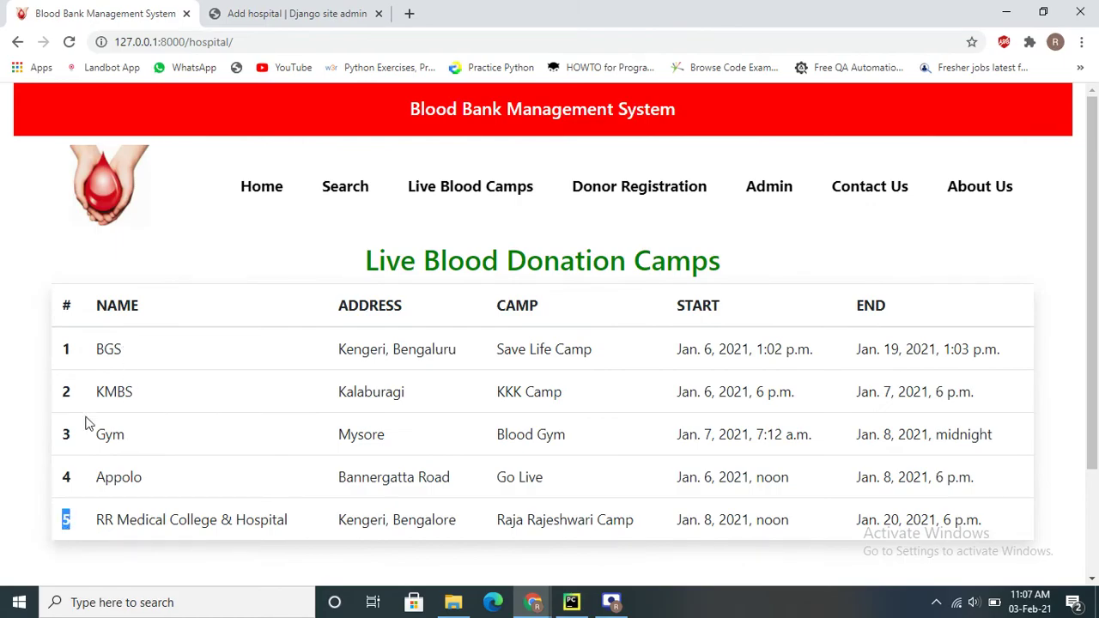
left_click(87, 367)
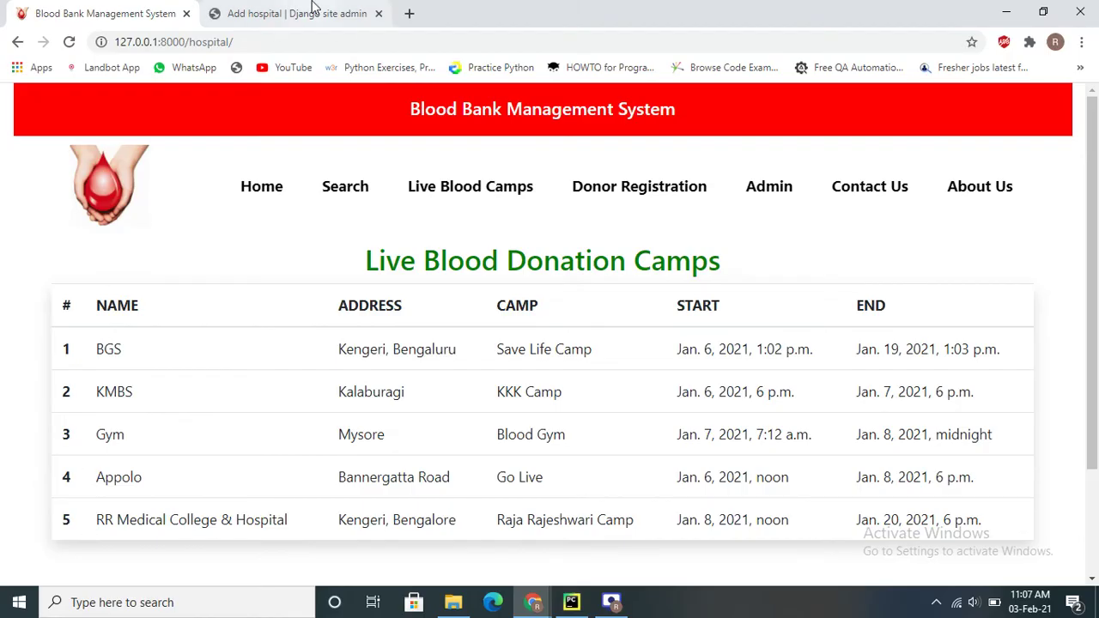
left_click_drag(367, 257, 712, 263)
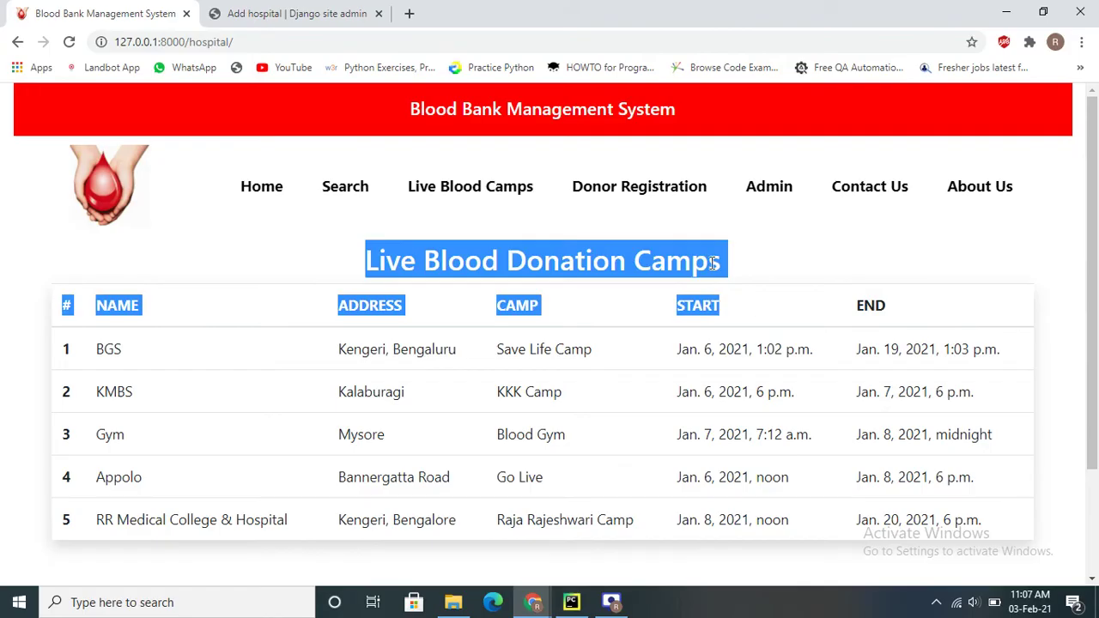
double_click(713, 263)
- In the Add hospital form, enter the hospital name Aims, the address Delhi and the camp name AA
left_click(369, 13)
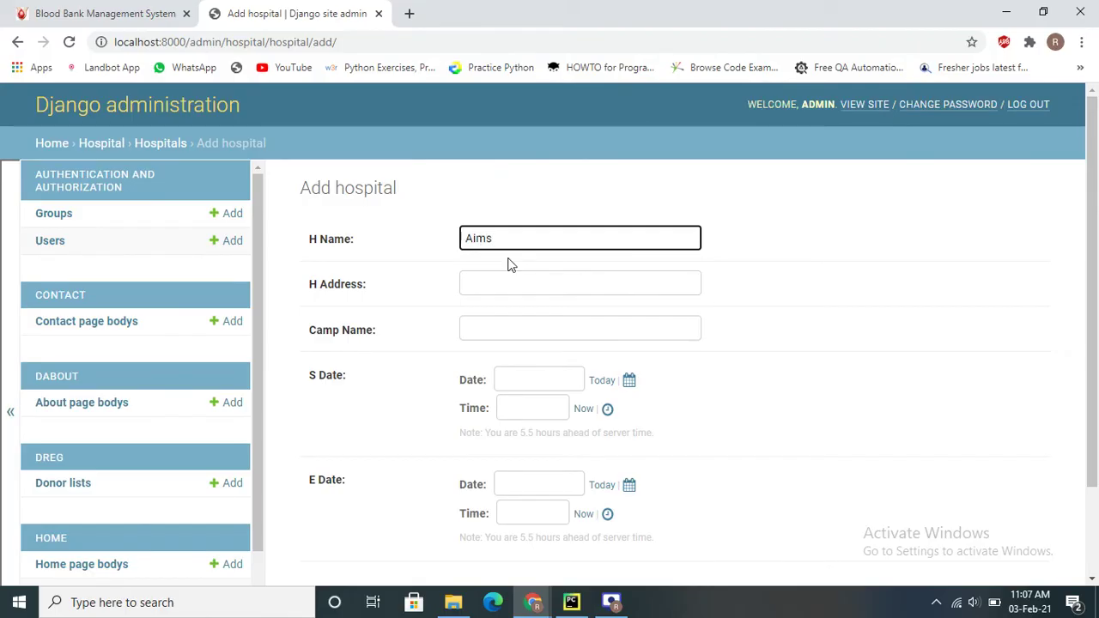
left_click(519, 286)
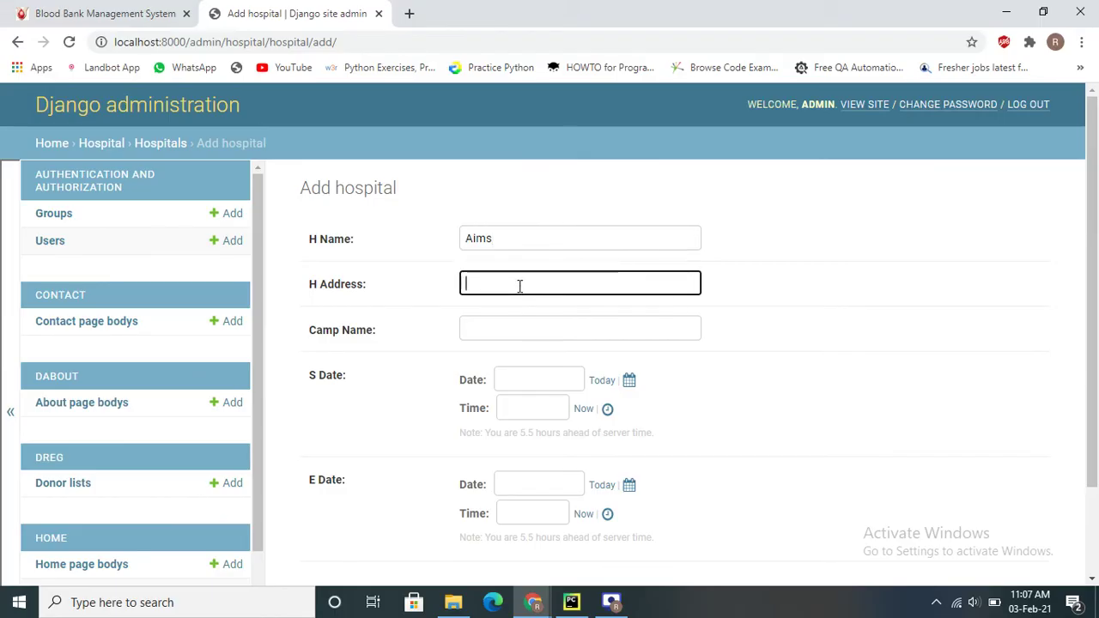
type("Delhi")
left_click(508, 330)
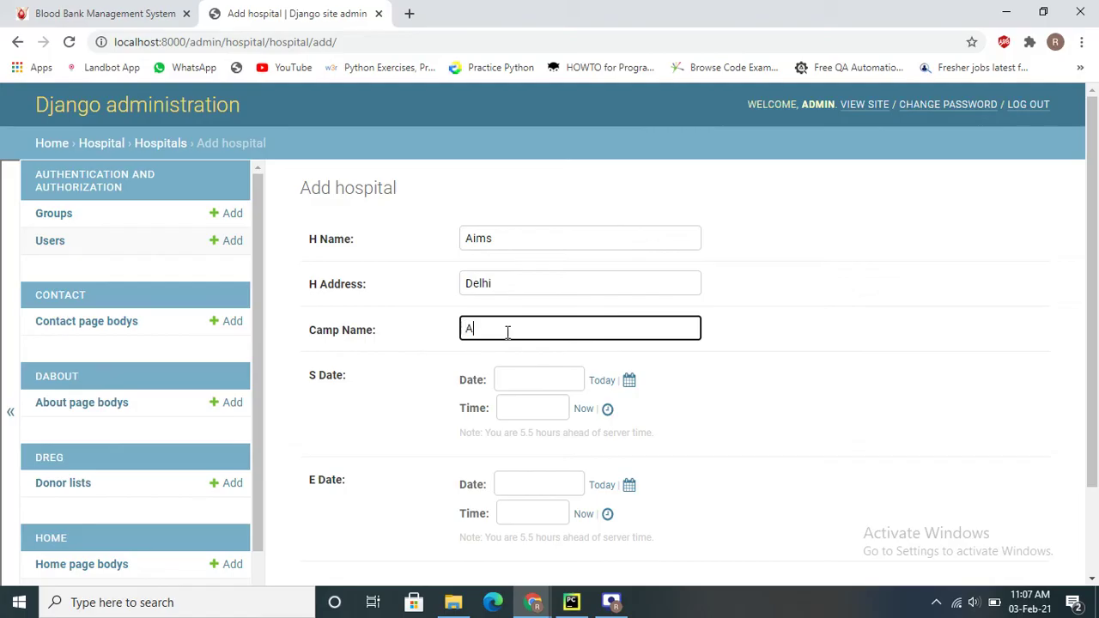
- Set the camp's start to today's date and the current time, and its end to 2021-02-15 at 6 p.m
left_click(603, 380)
left_click(584, 411)
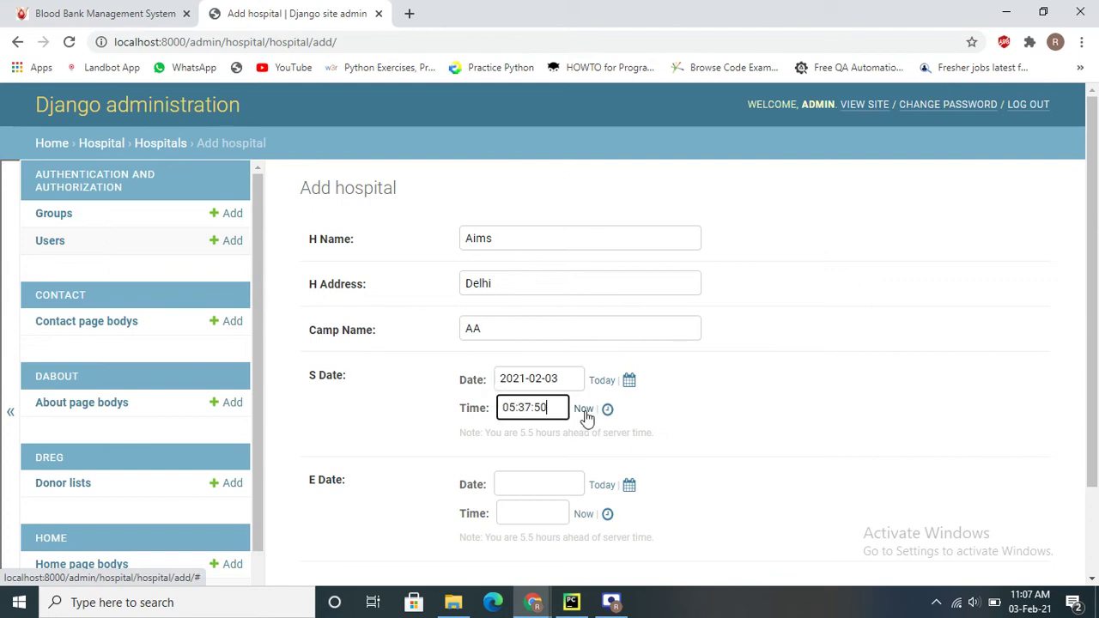
scroll(575, 451, "down", 2)
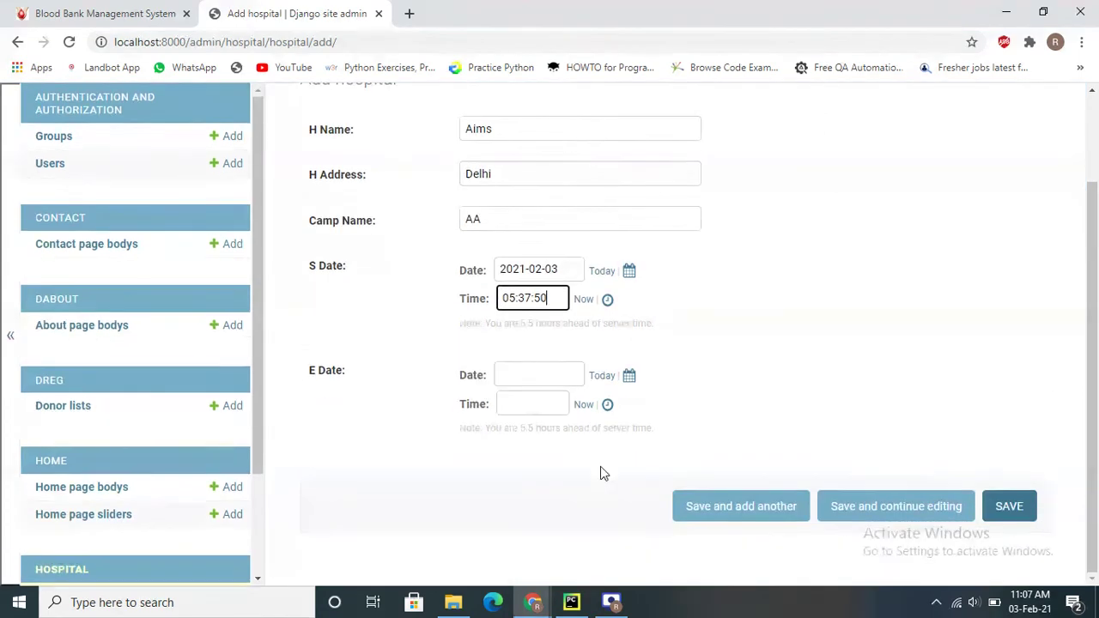
left_click(630, 381)
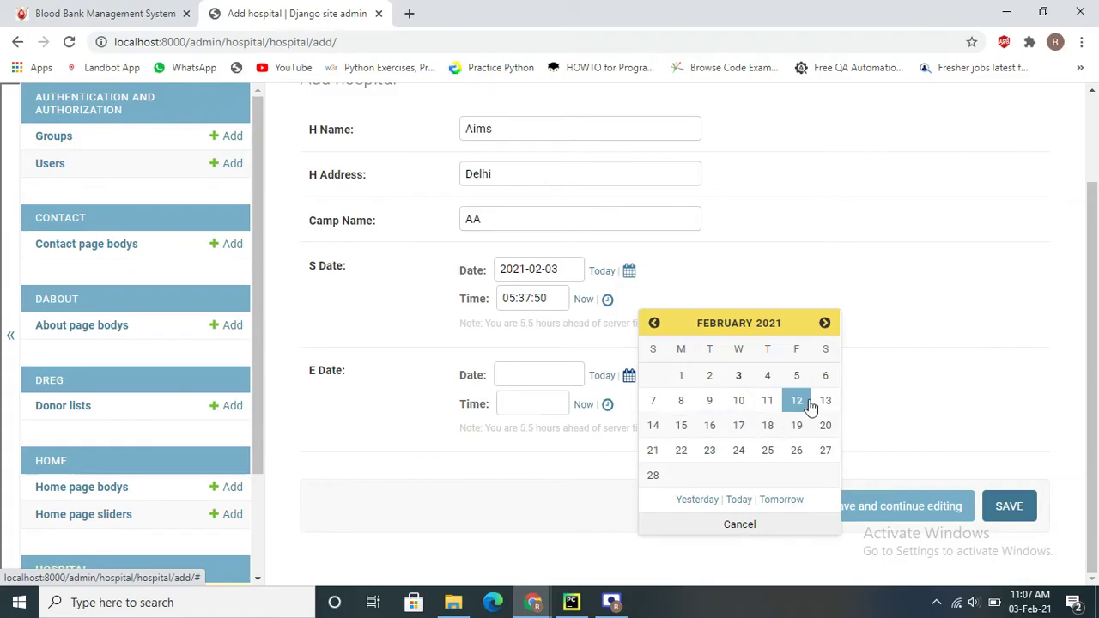
left_click(681, 426)
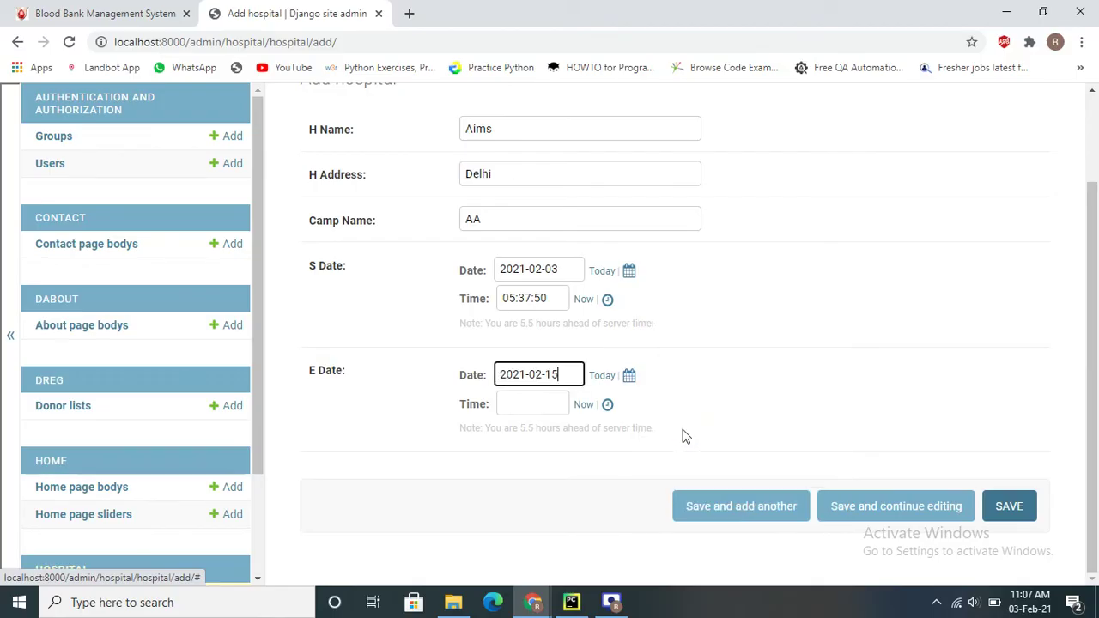
left_click(607, 405)
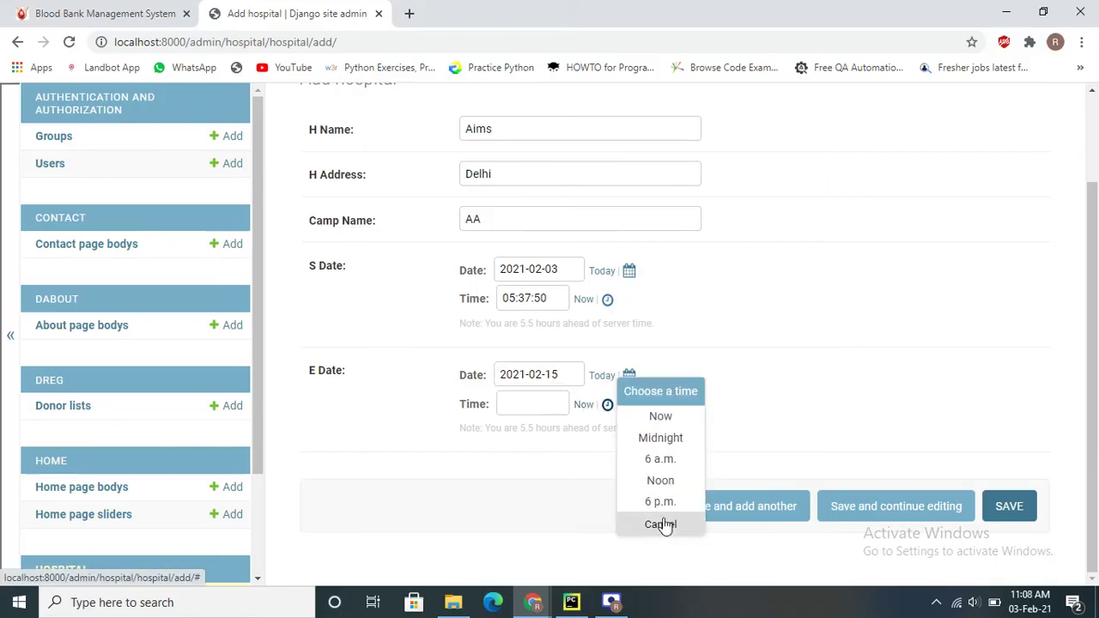
left_click(661, 481)
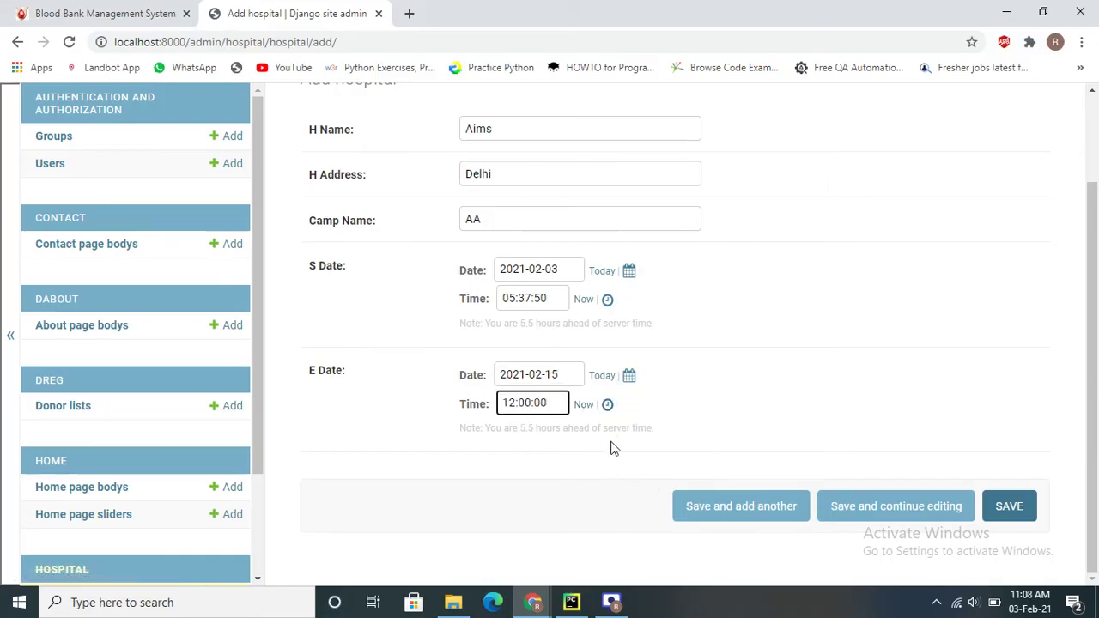
left_click(607, 405)
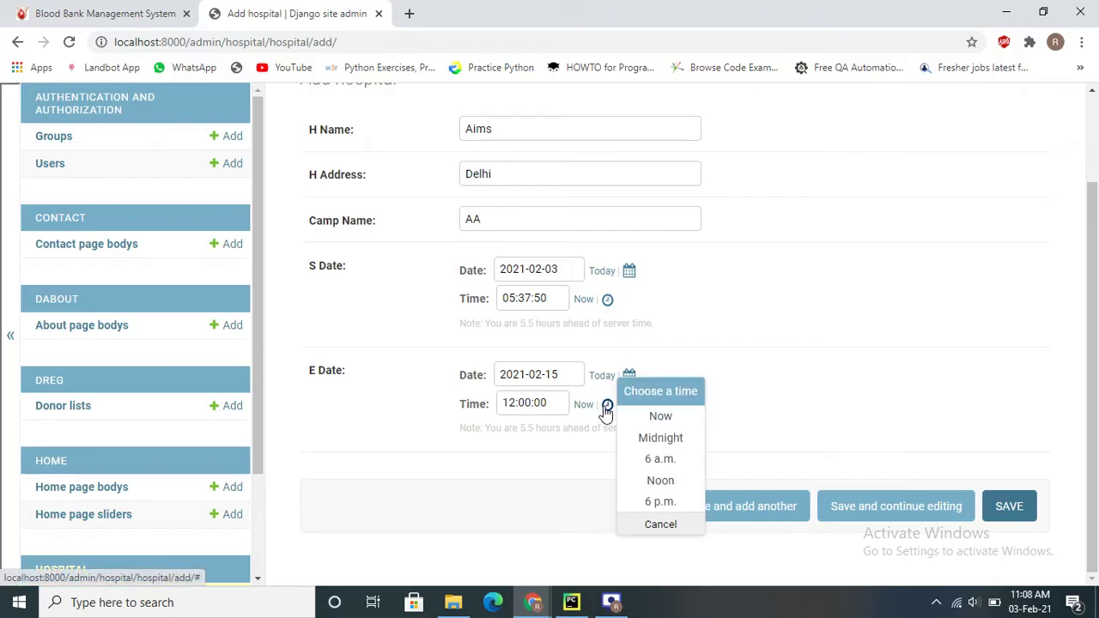
left_click(653, 506)
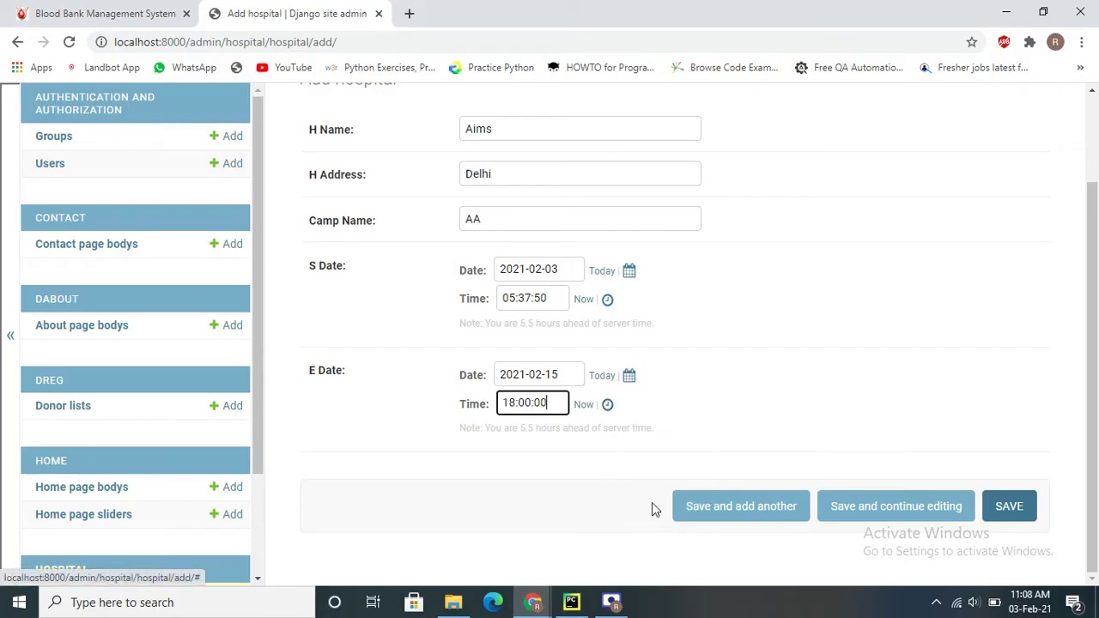
- Save the new hospital record and read the resulting message above the hospitals list
left_click(1022, 513)
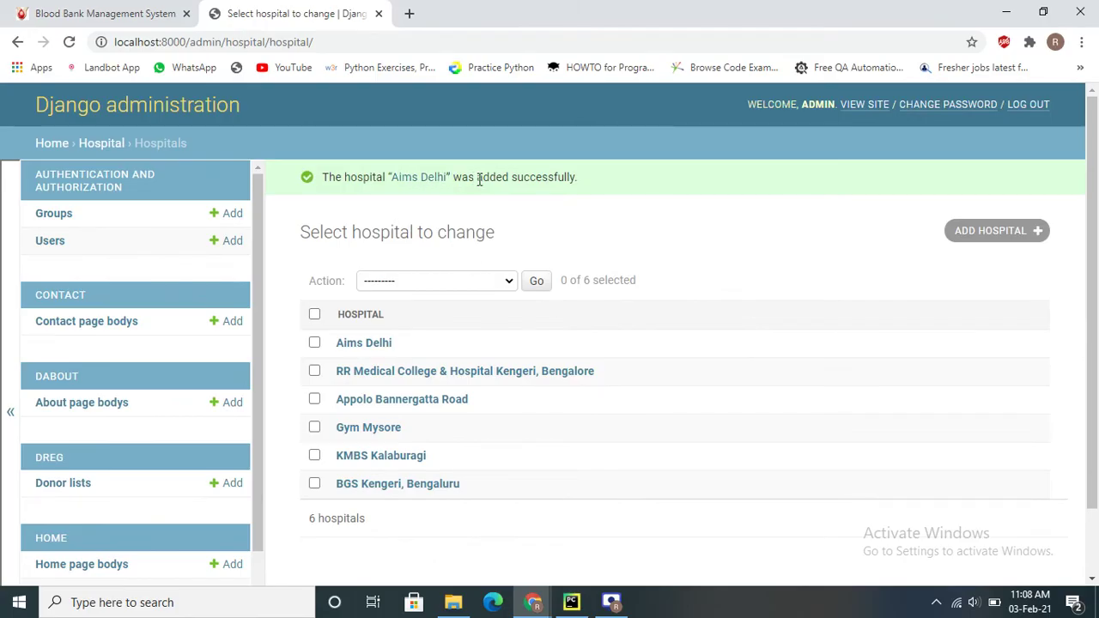
left_click_drag(496, 178, 563, 178)
double_click(563, 178)
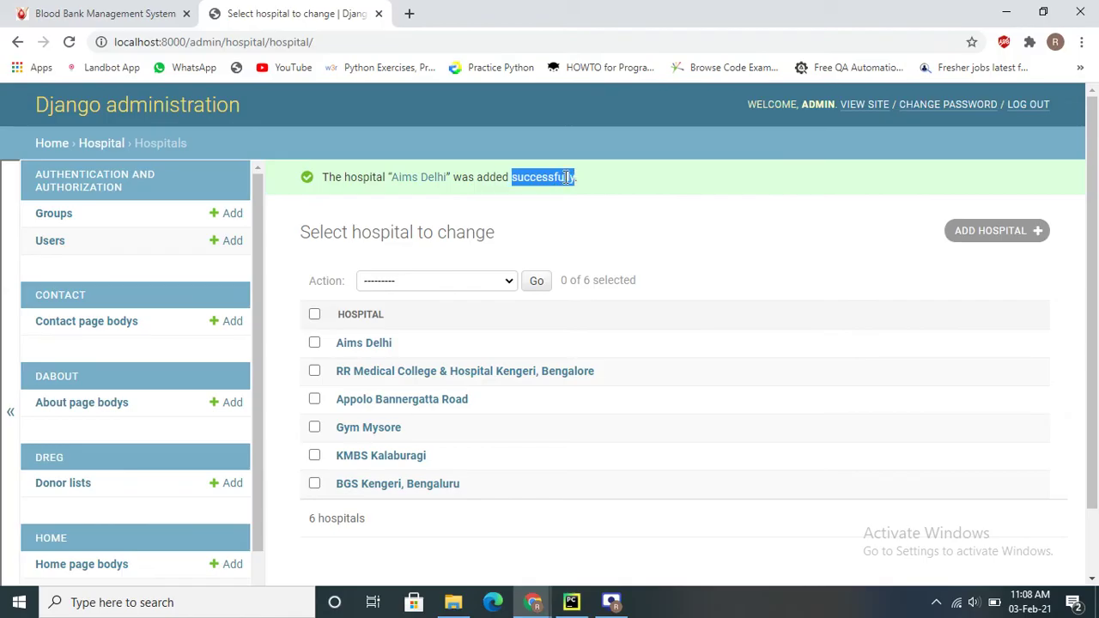
- Reload the site's Live Blood Camps page and look for the Aims camp in the table
left_click(90, 7)
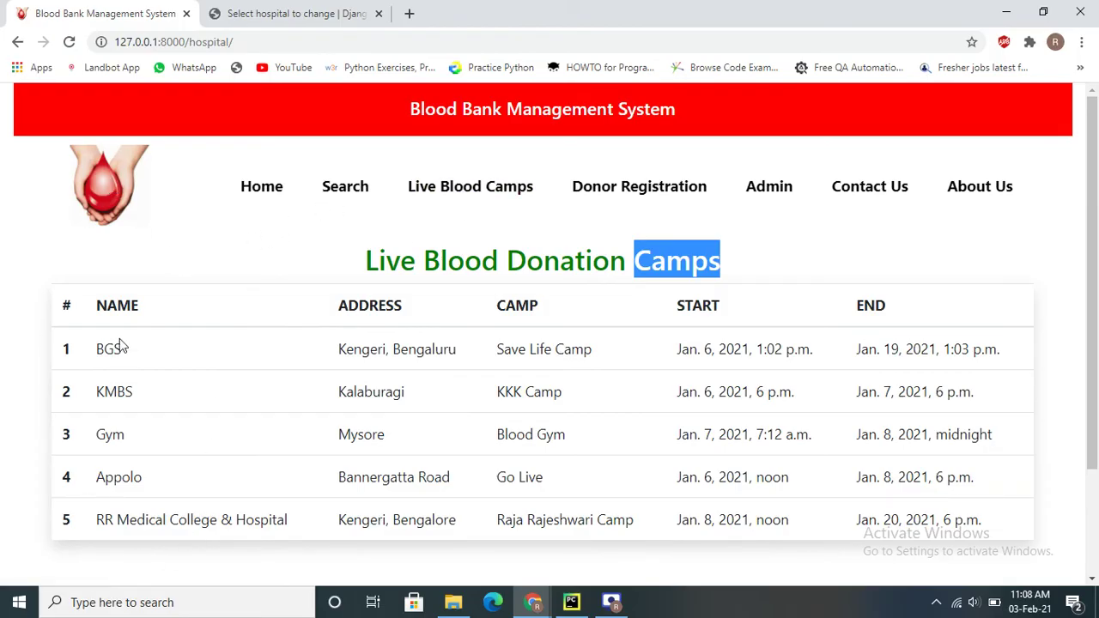
left_click(68, 41)
scroll(238, 539, "down", 3)
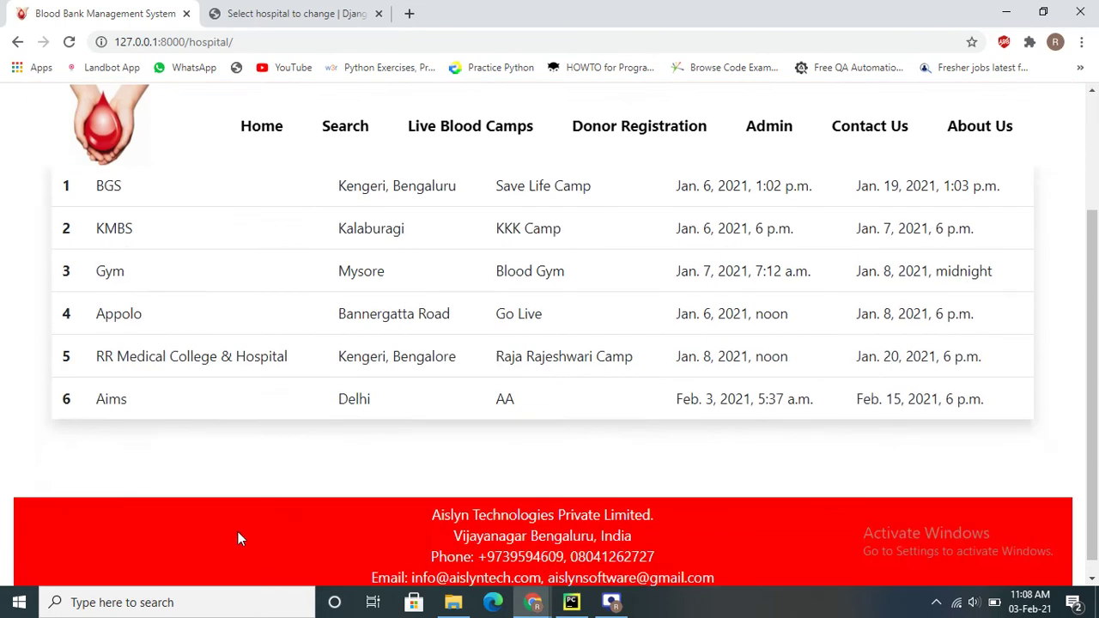
scroll(238, 538, "down", 1)
left_click_drag(107, 381, 460, 395)
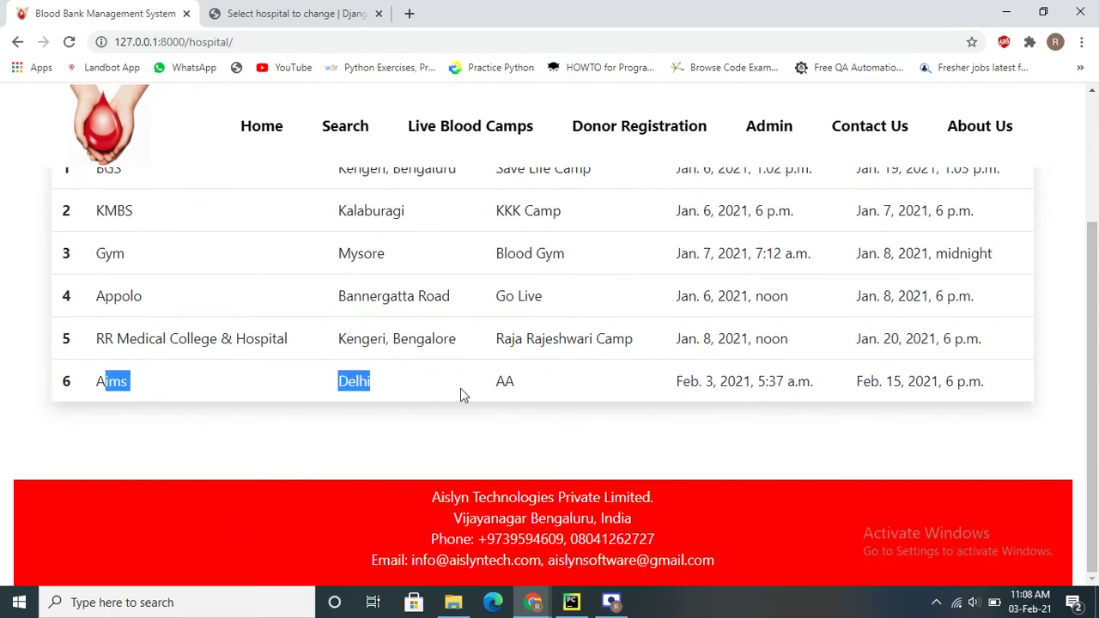
left_click(232, 398)
left_click_drag(97, 387, 181, 395)
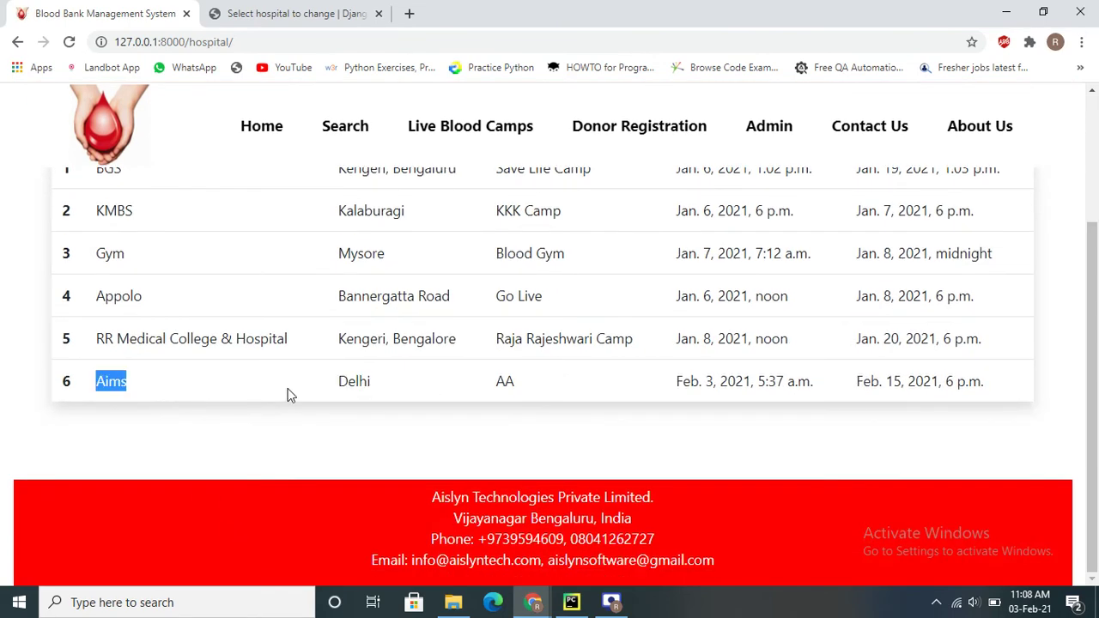
- Review the Live Blood Donation Camps table from its heading down to the Aims entry's name and address
scroll(345, 385, "up", 3)
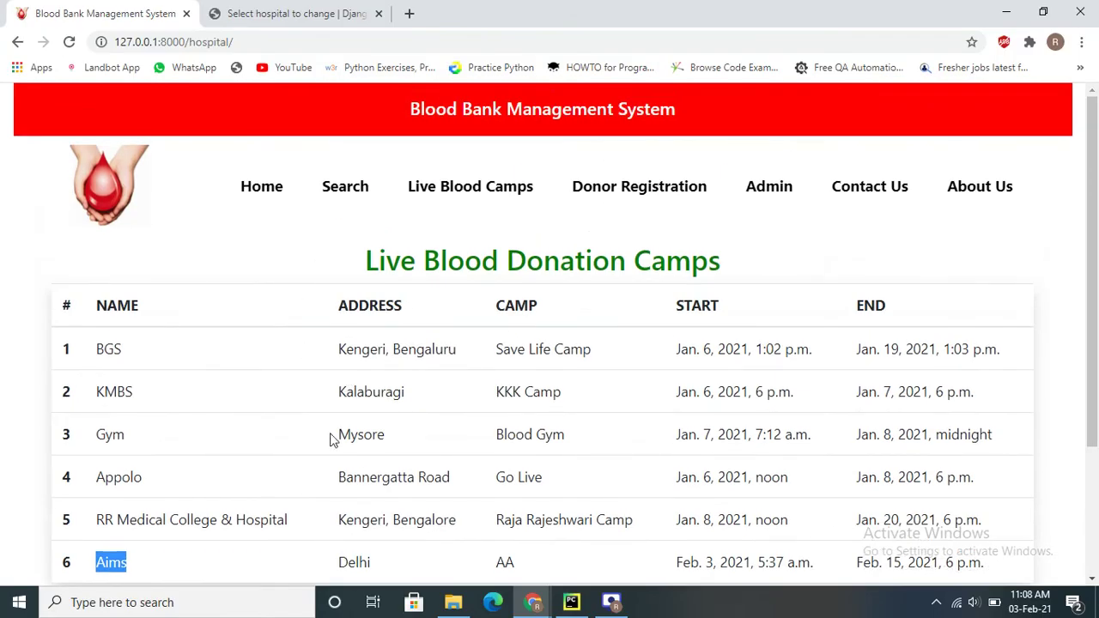
scroll(411, 461, "down", 2)
scroll(386, 387, "up", 2)
left_click_drag(386, 249, 697, 248)
scroll(359, 496, "down", 2)
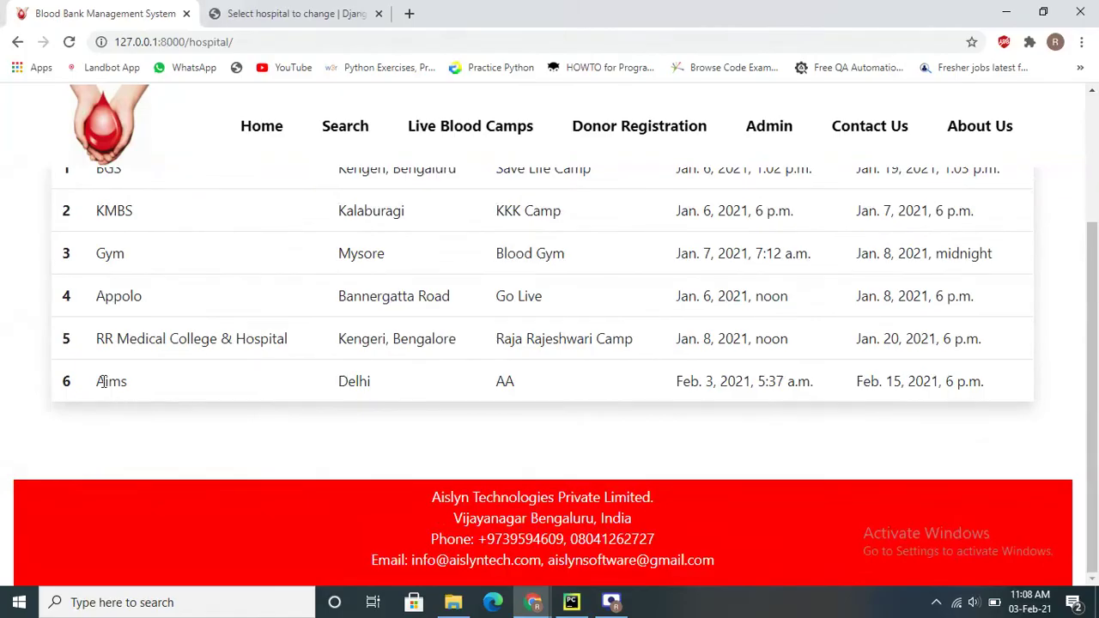
left_click_drag(102, 381, 336, 387)
double_click(356, 382)
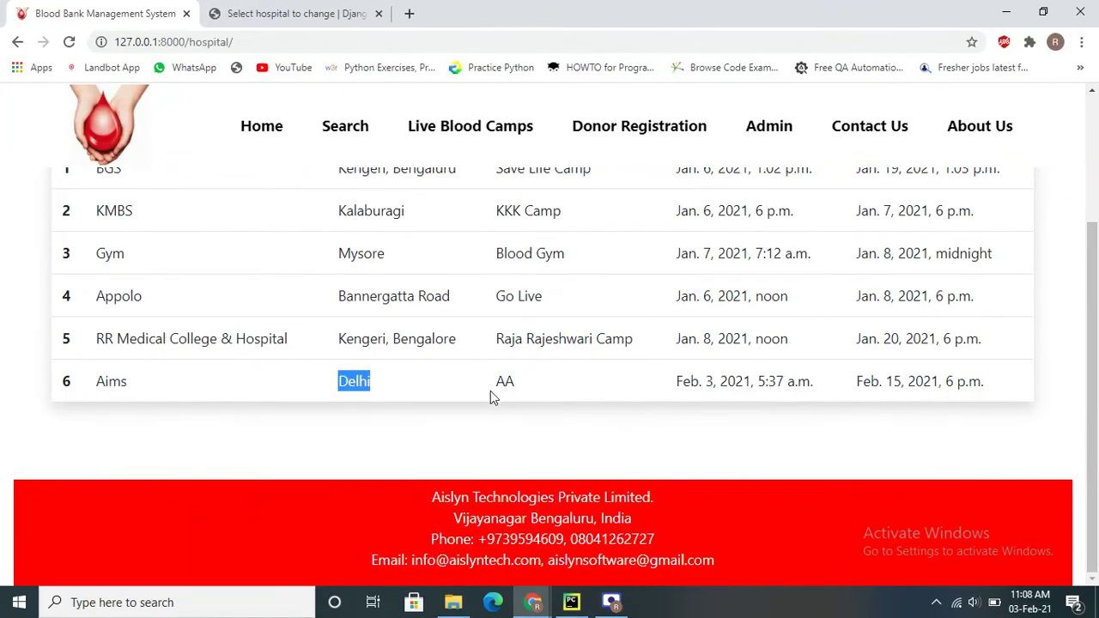
- Check the start and end dates of the Aims camp in the Live Blood Donation Camps table
left_click(694, 381)
scroll(693, 385, "up", 2)
scroll(718, 426, "down", 2)
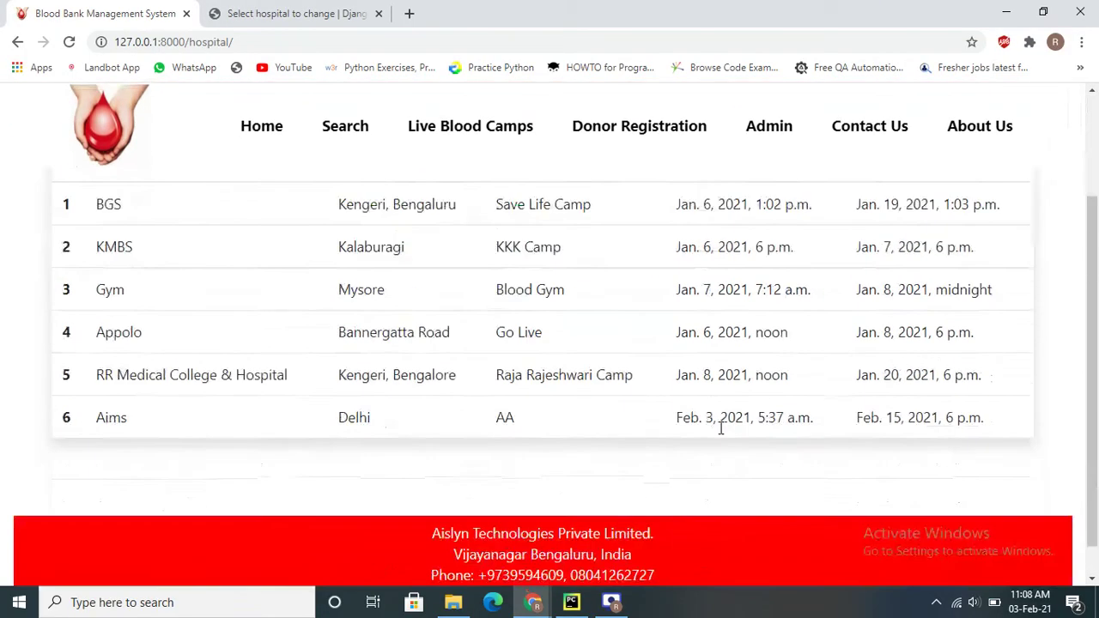
left_click_drag(702, 383, 954, 374)
left_click(954, 371)
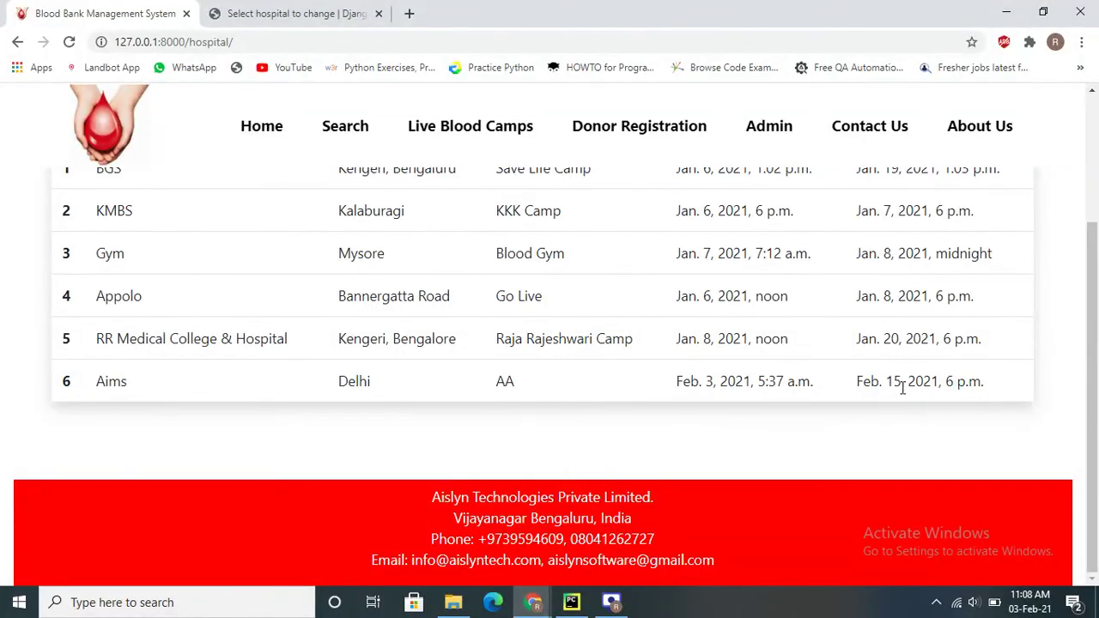
- Return to the hospitals list in Django administration and look through the model sections down to Search logos
left_click(284, 11)
scroll(444, 388, "down", 2)
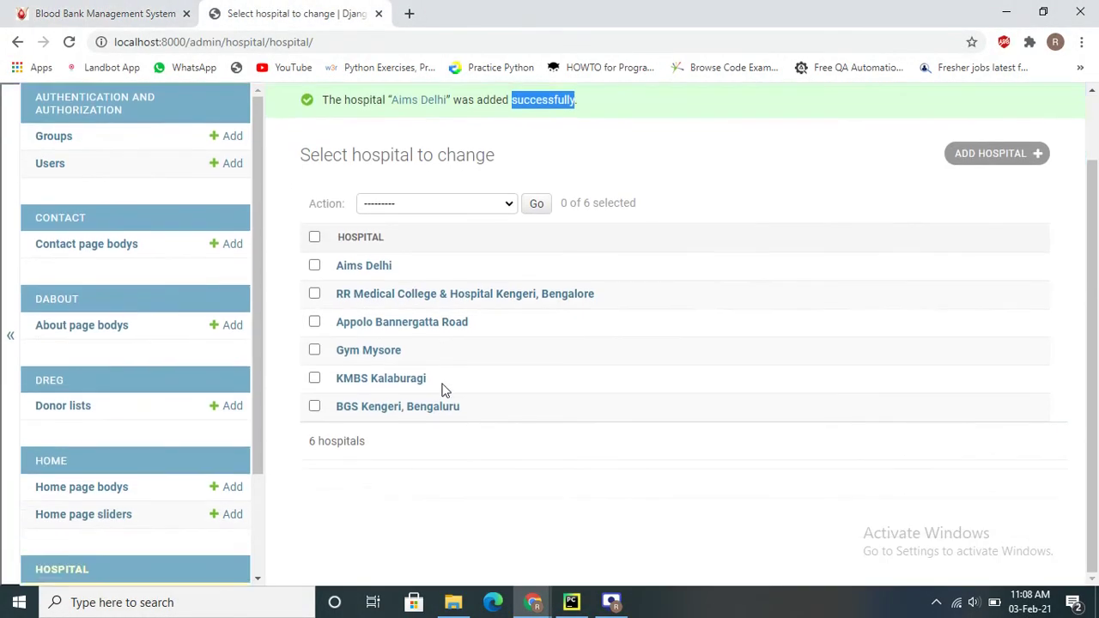
scroll(174, 467, "down", 3)
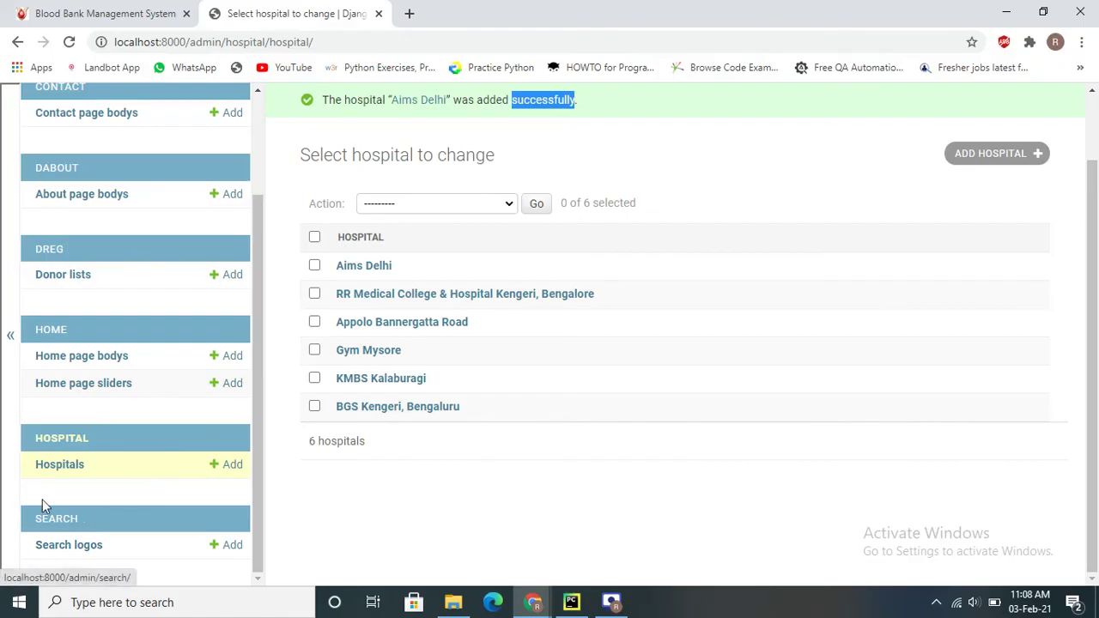
- Open the site's Search page and examine its blood group choices and location suggestions
left_click(67, 5)
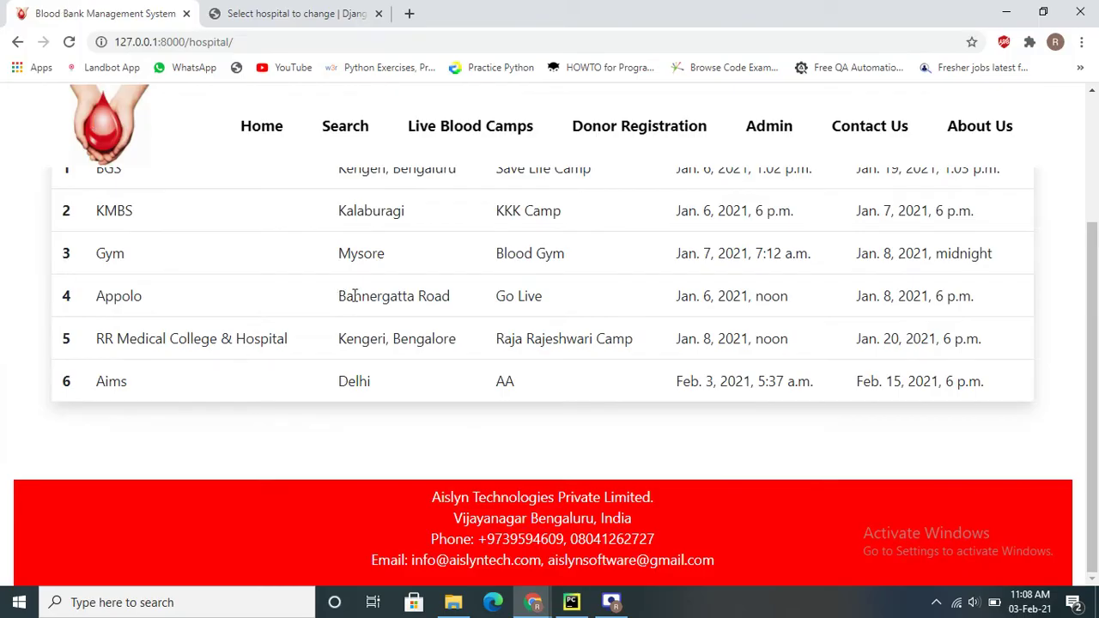
scroll(353, 296, "up", 2)
left_click(348, 200)
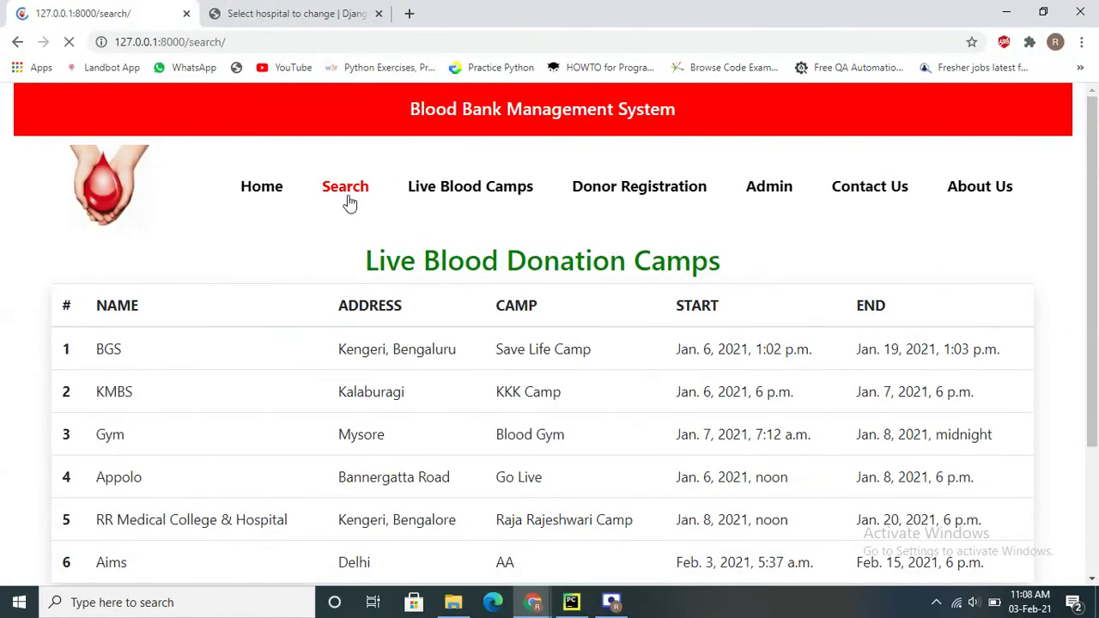
left_click(423, 479)
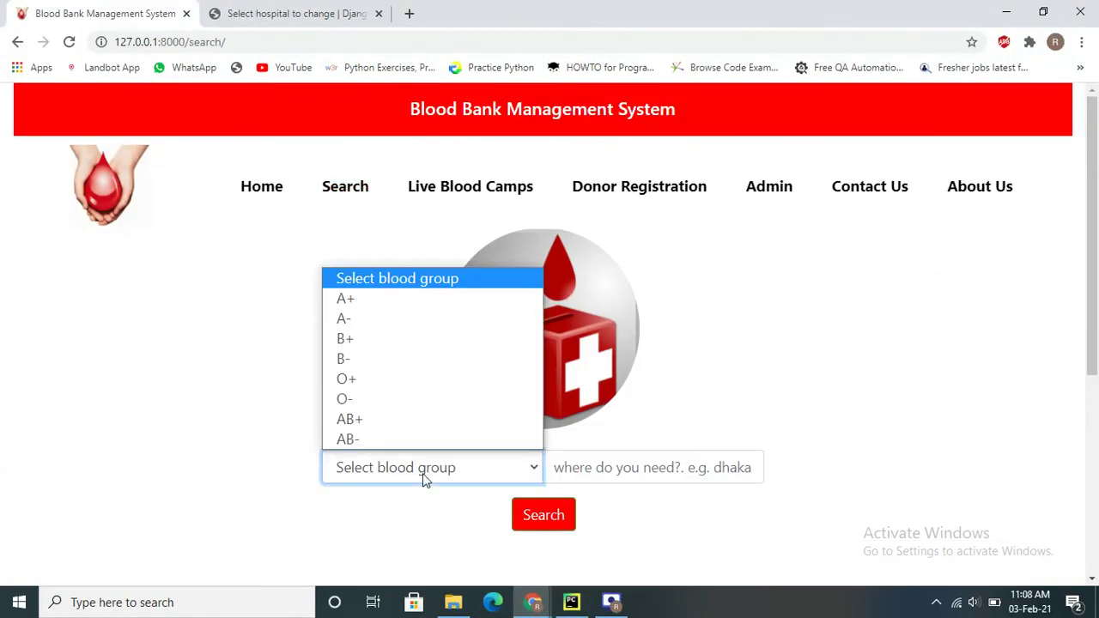
left_click(201, 459)
left_click(424, 468)
left_click(628, 481)
left_click(629, 483)
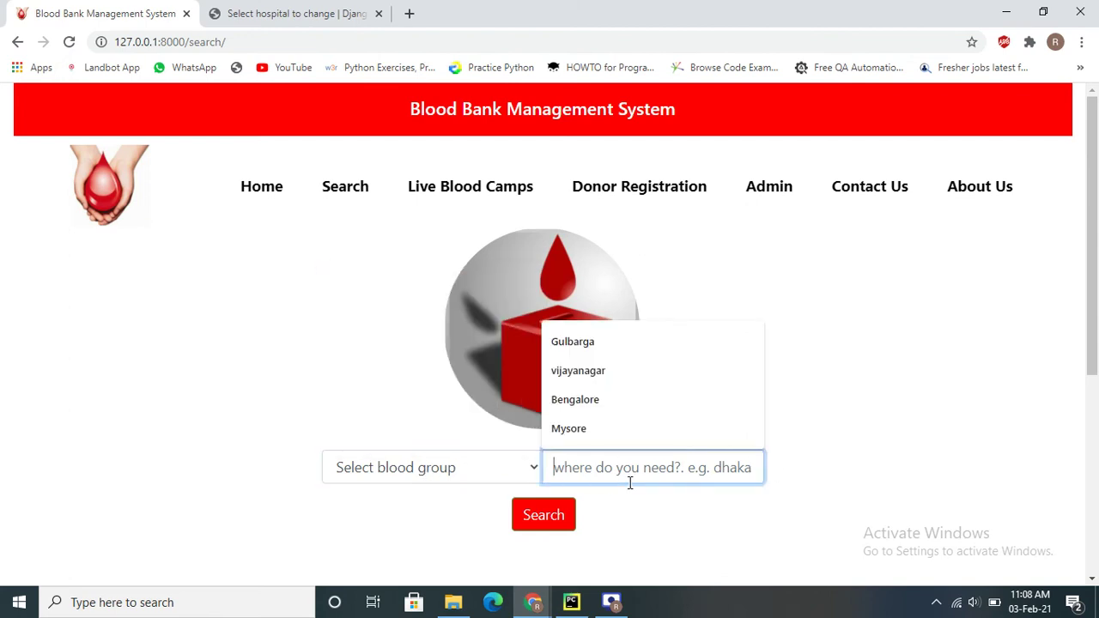
left_click(412, 468)
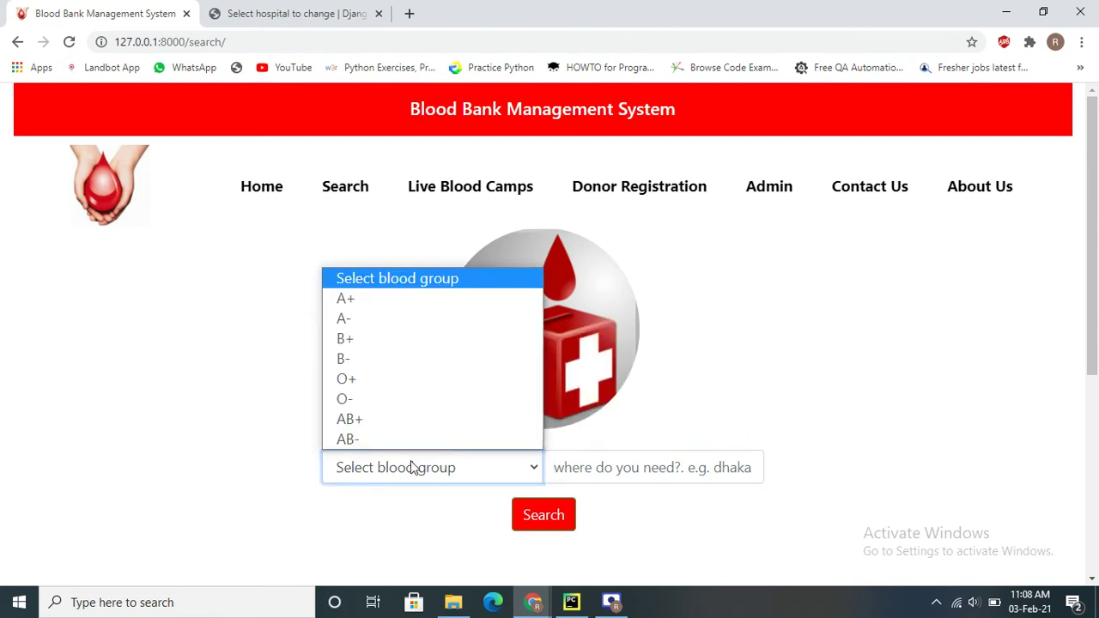
left_click(623, 471)
left_click(309, 13)
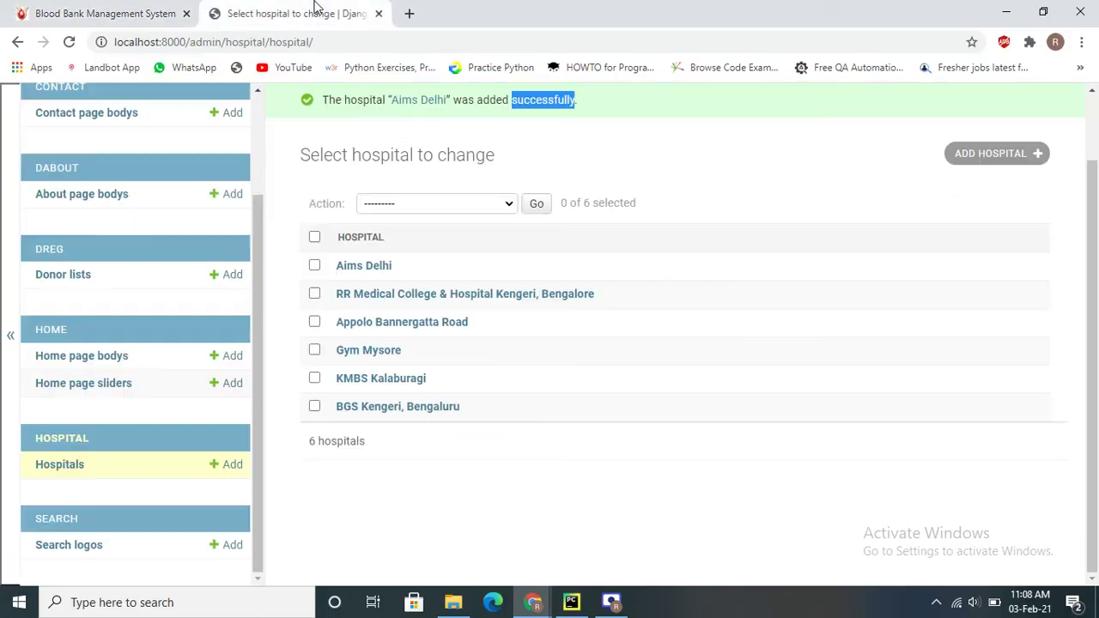
left_click(103, 13)
- Search for donors with blood group AB+ in Mysore
left_click(409, 468)
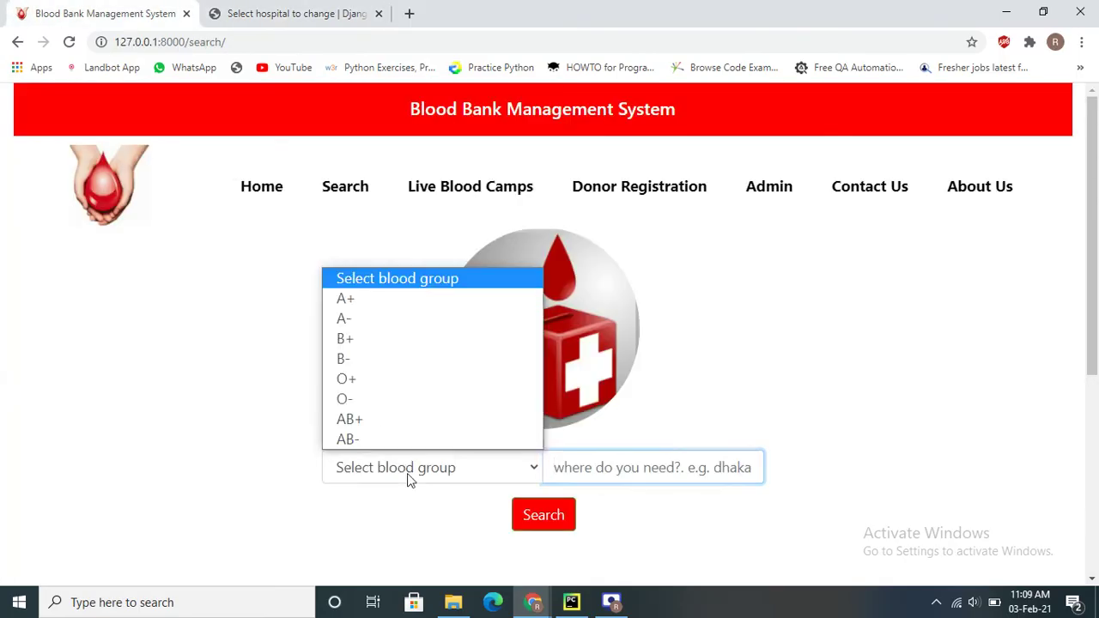
left_click(373, 418)
left_click(638, 464)
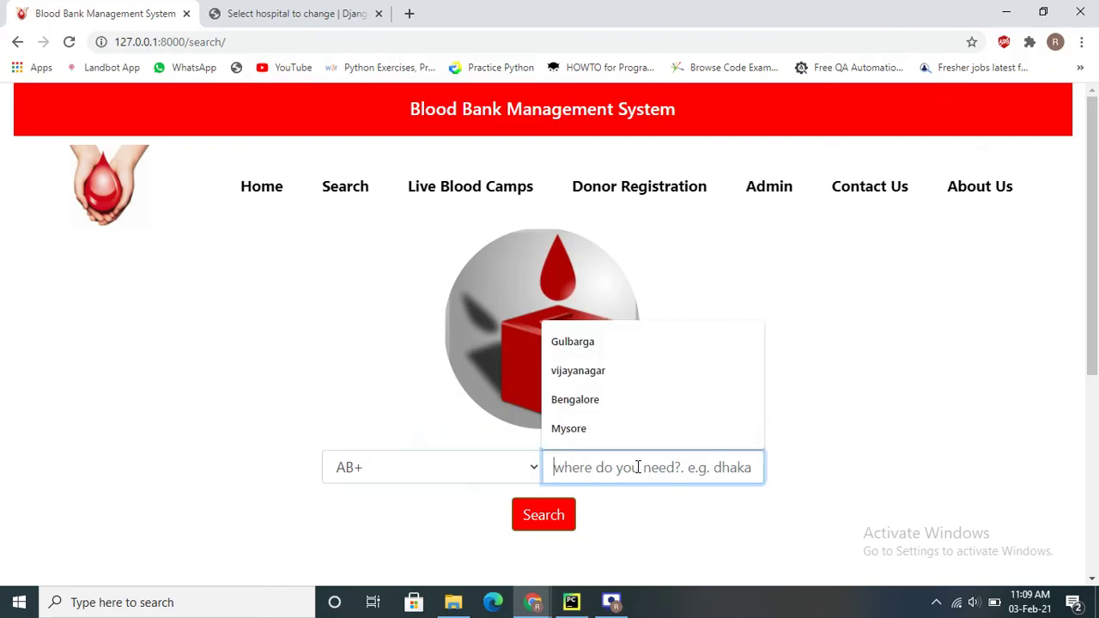
left_click(575, 431)
left_click(541, 525)
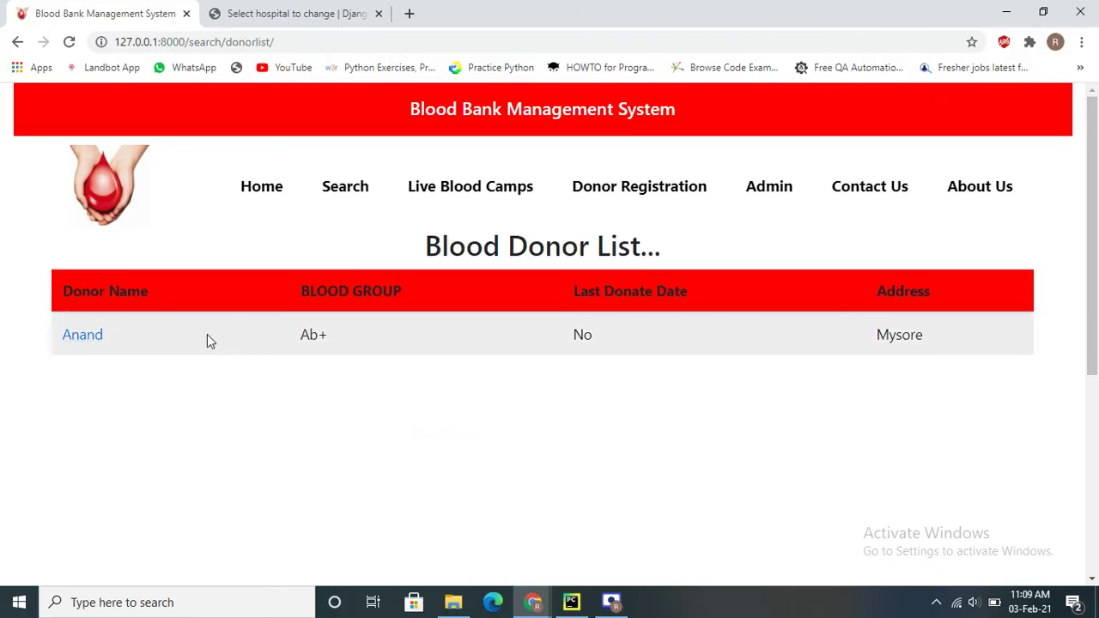
- Open the details page of the donor in the search results and review the personal and contact information
left_click(95, 340)
scroll(483, 378, "down", 5)
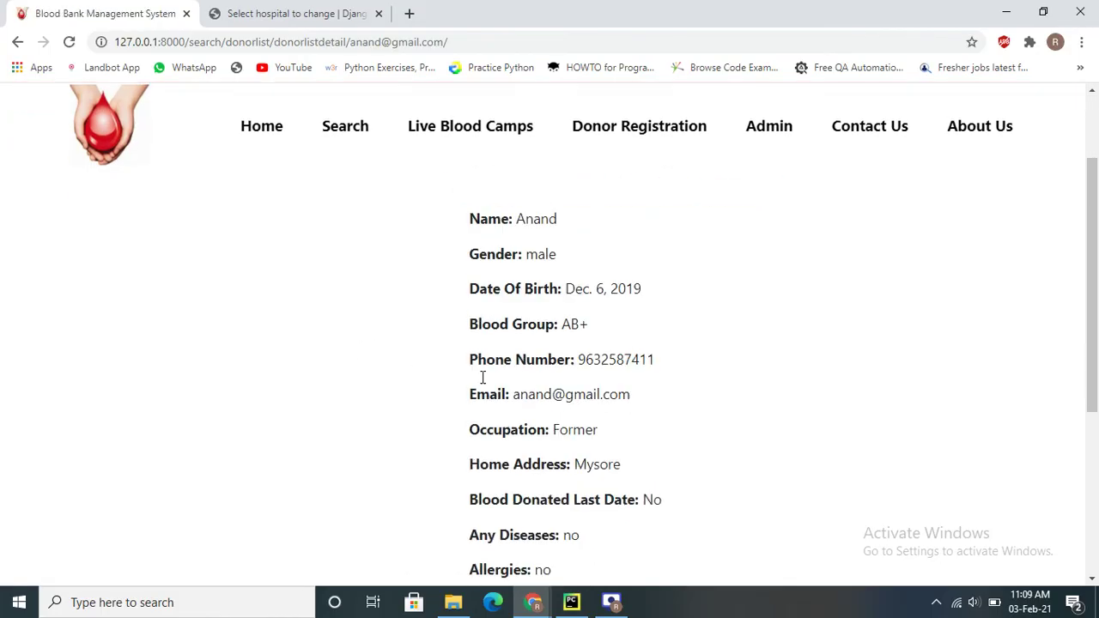
scroll(483, 387, "up", 5)
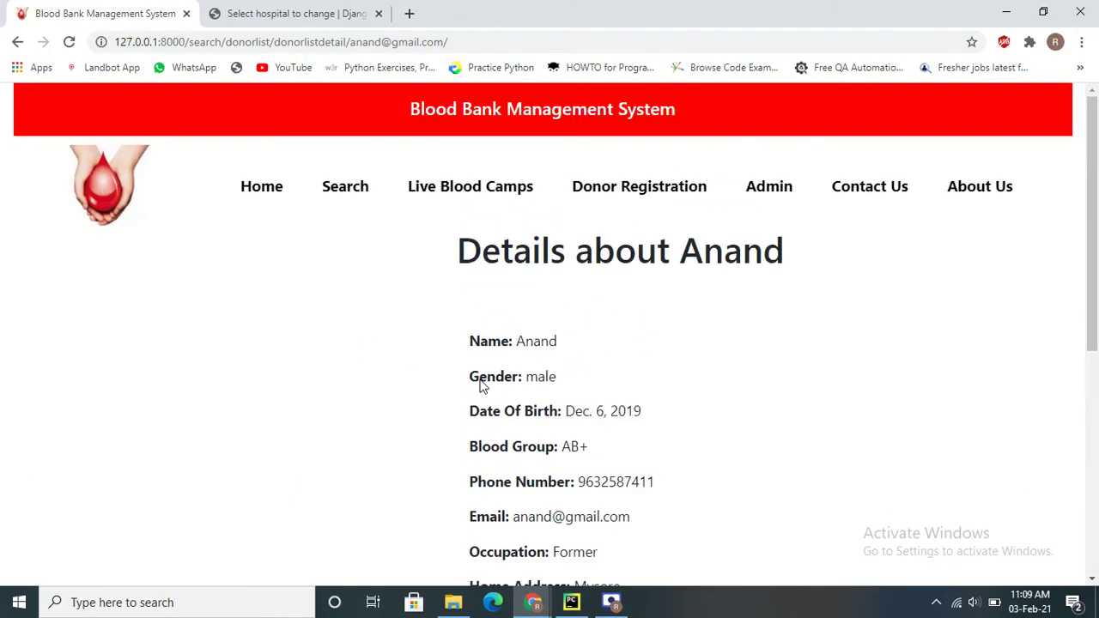
left_click(272, 15)
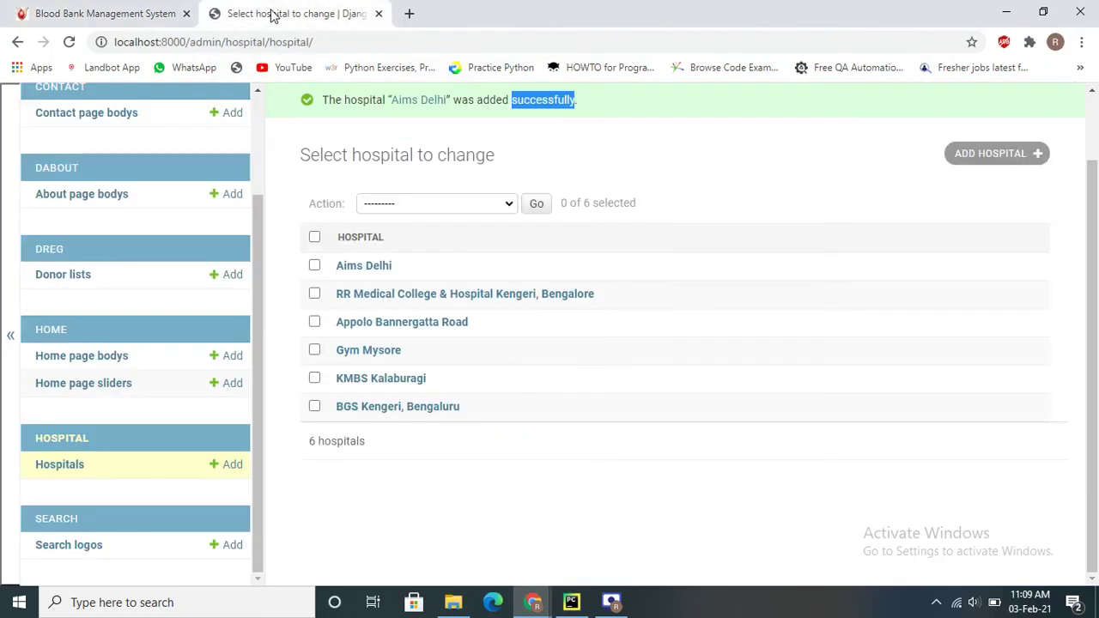
left_click(12, 13)
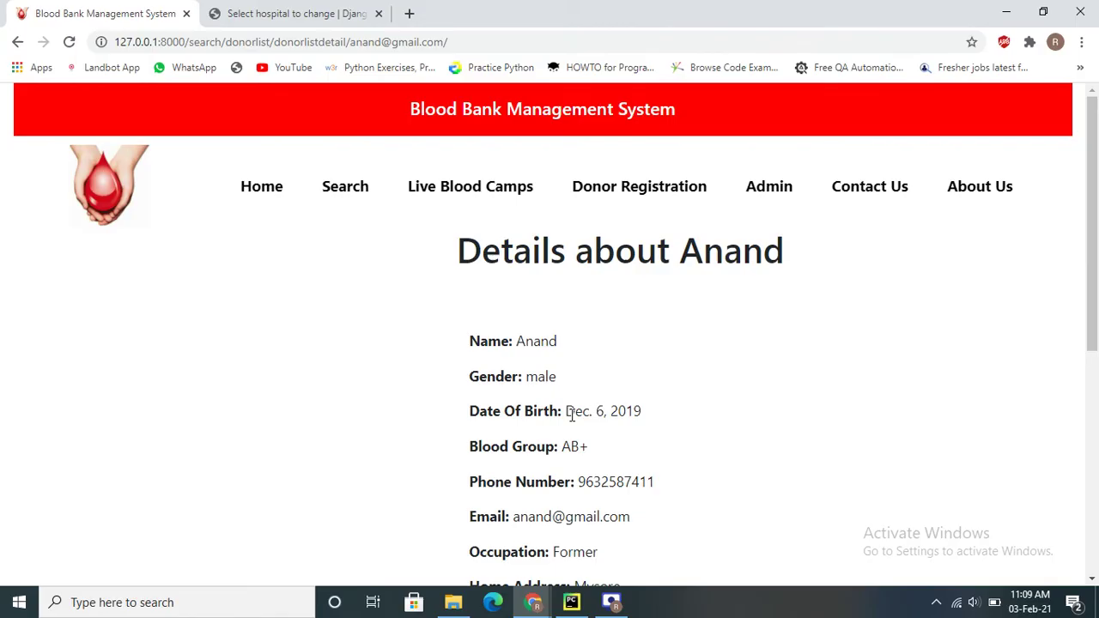
- Open the record of the same AB+ donor from Mysore in Django administration's donor lists
left_click(313, 9)
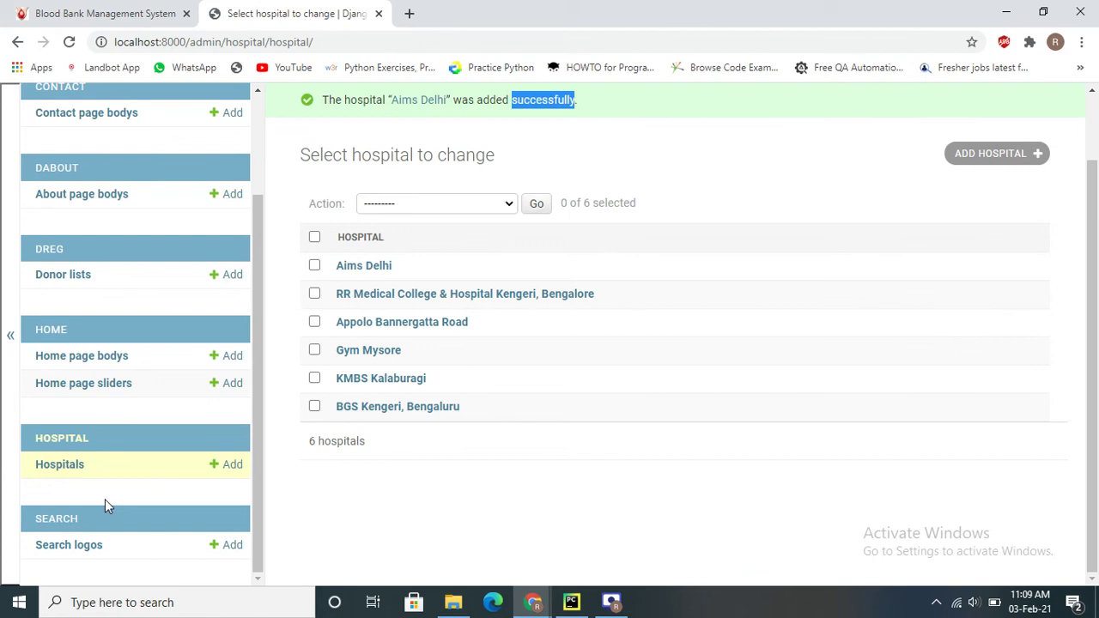
left_click(68, 276)
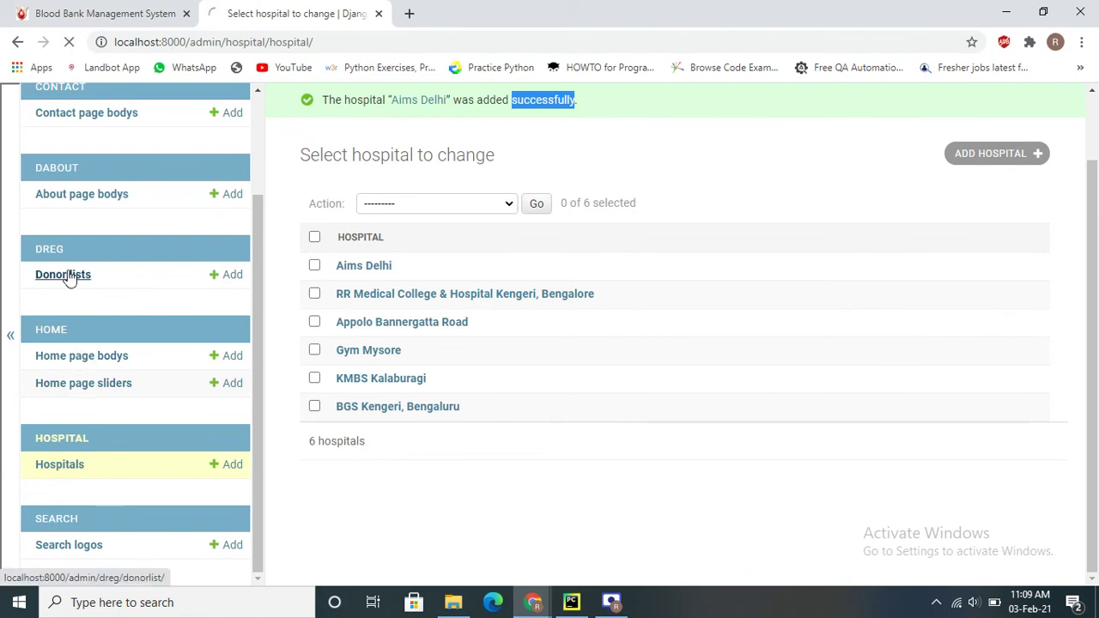
scroll(382, 369, "down", 3)
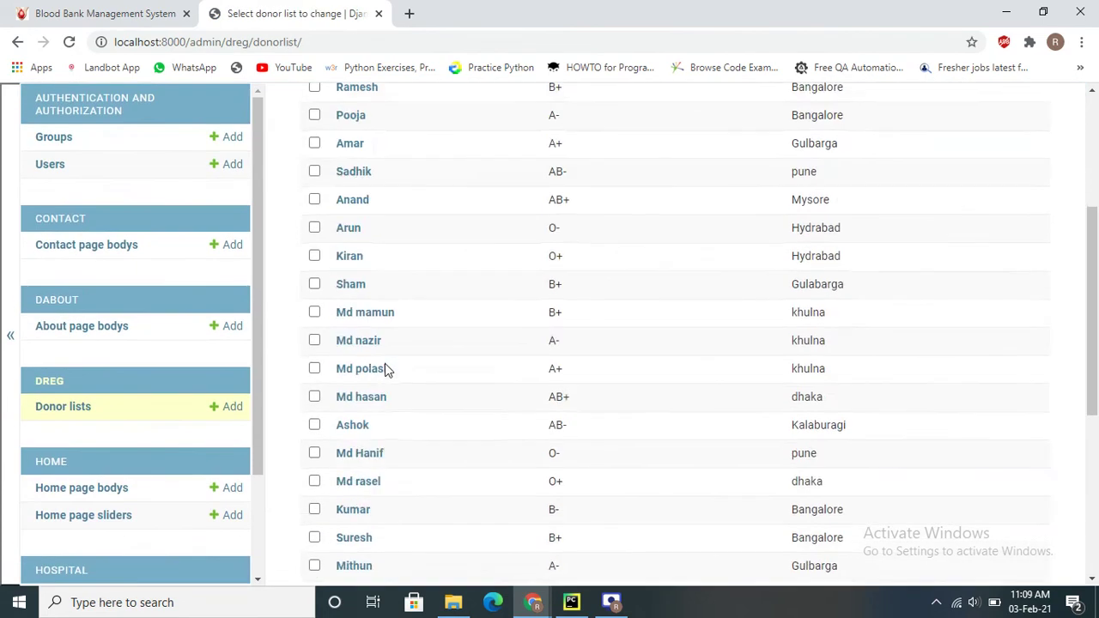
left_click(353, 207)
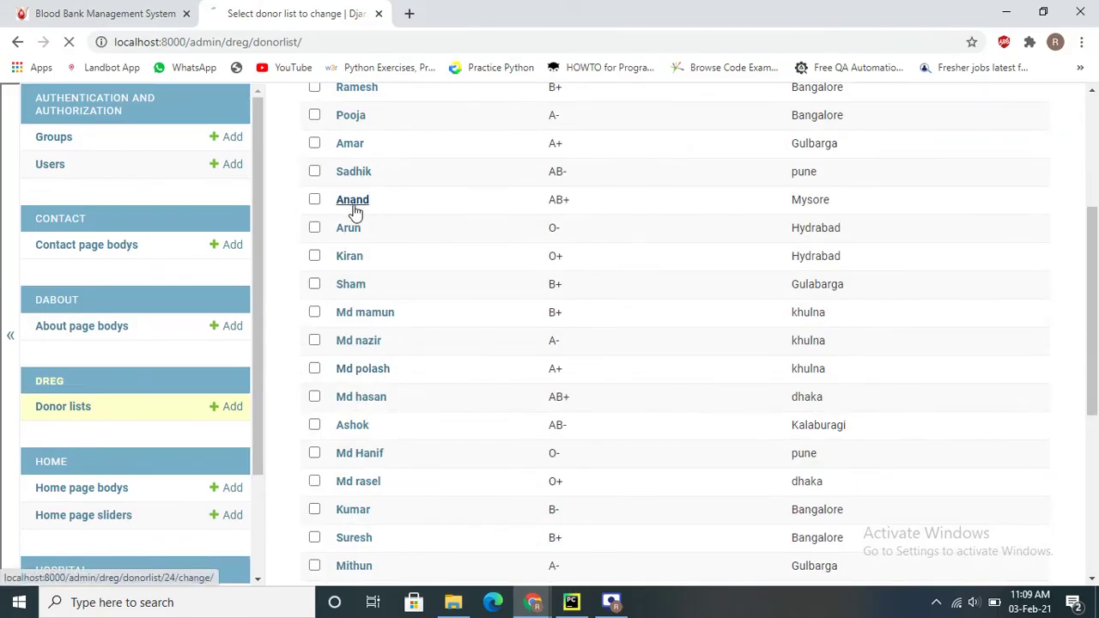
- Review the donor record's health fields, home address and name in the change form
scroll(596, 400, "down", 6)
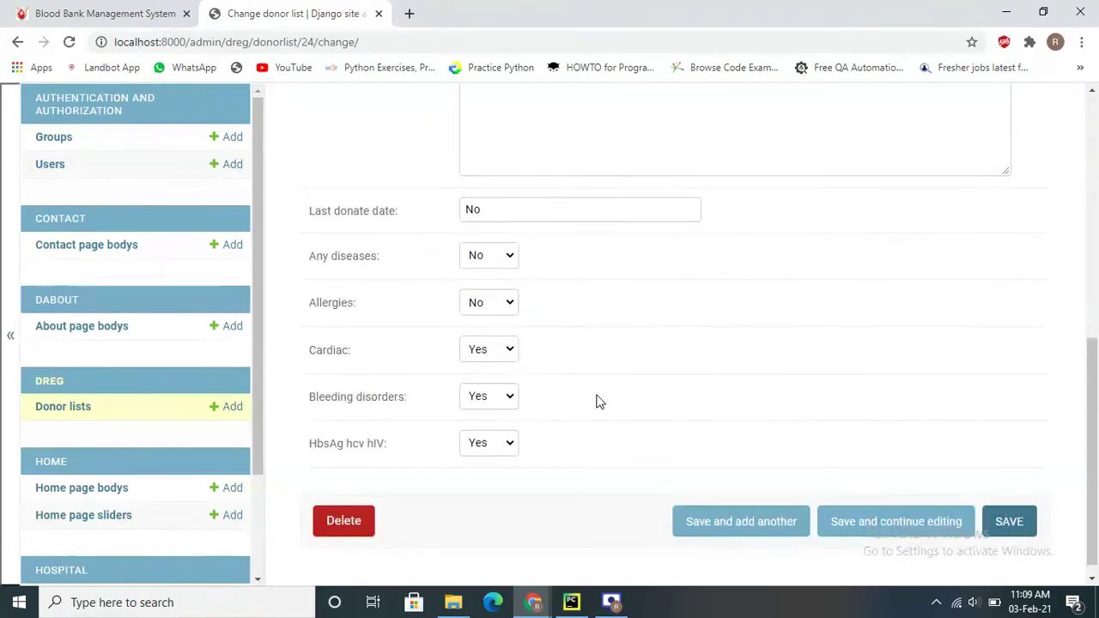
scroll(600, 402, "up", 3)
double_click(505, 303)
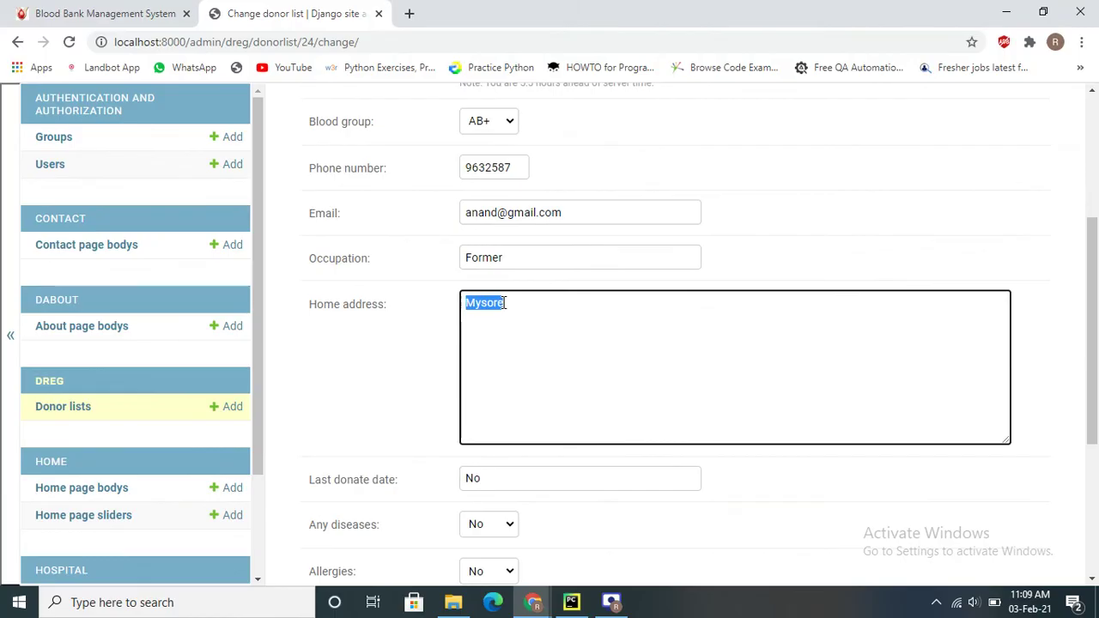
scroll(506, 304, "up", 3)
double_click(484, 245)
- Compare the blood group on the site's donor details page with the donor's record in Django administration
left_click(105, 13)
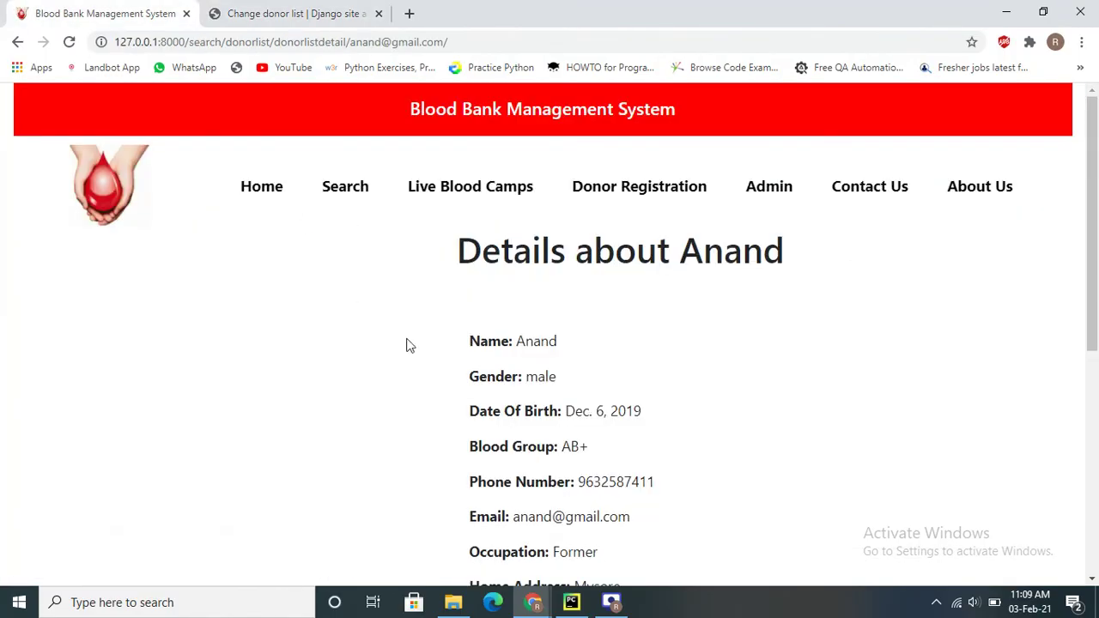
triple_click(580, 453)
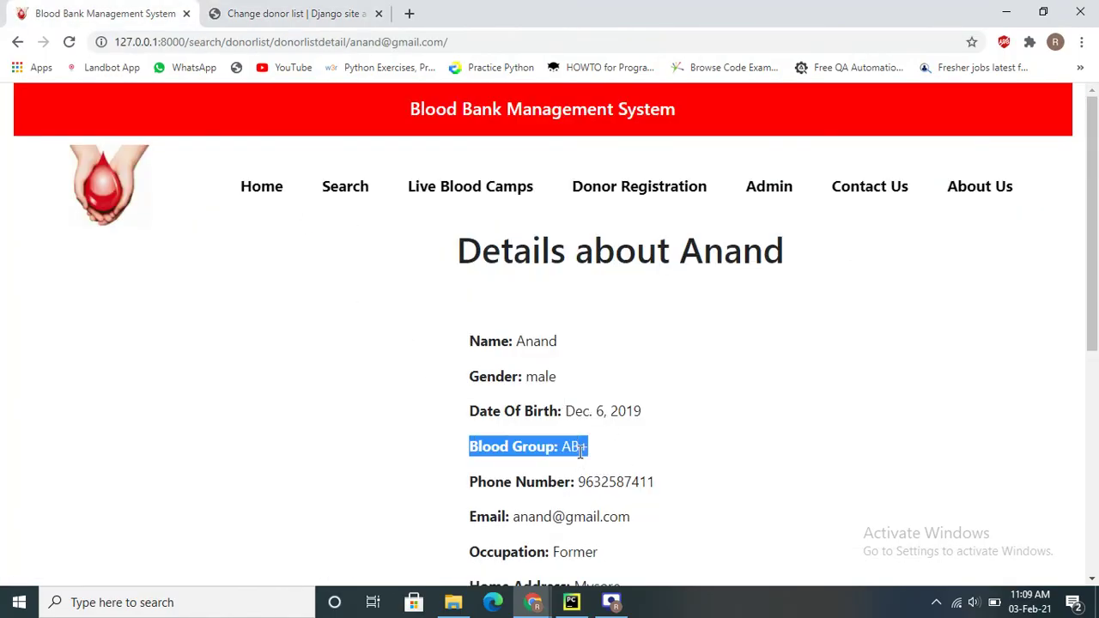
left_click(275, 10)
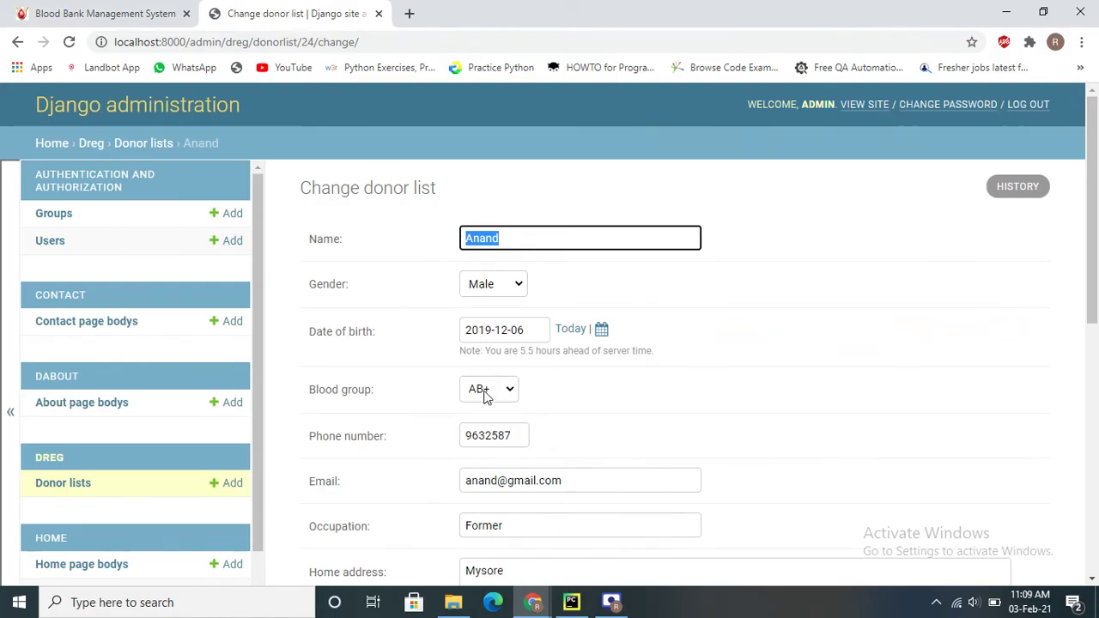
- Open the Hospitals list in Django administration
scroll(135, 515, "down", 2)
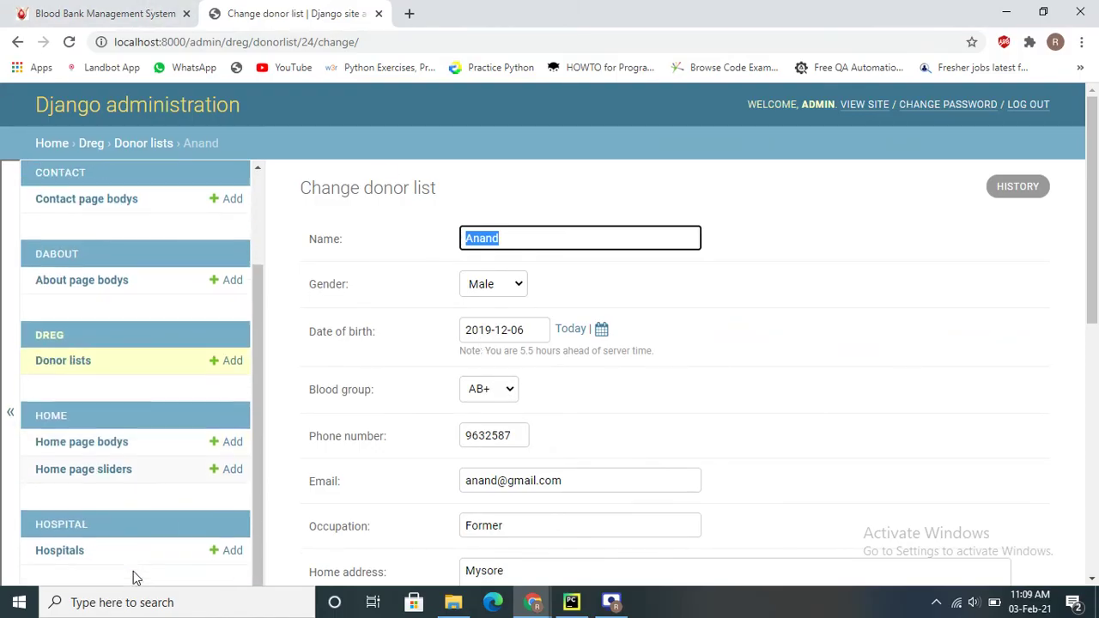
left_click(60, 548)
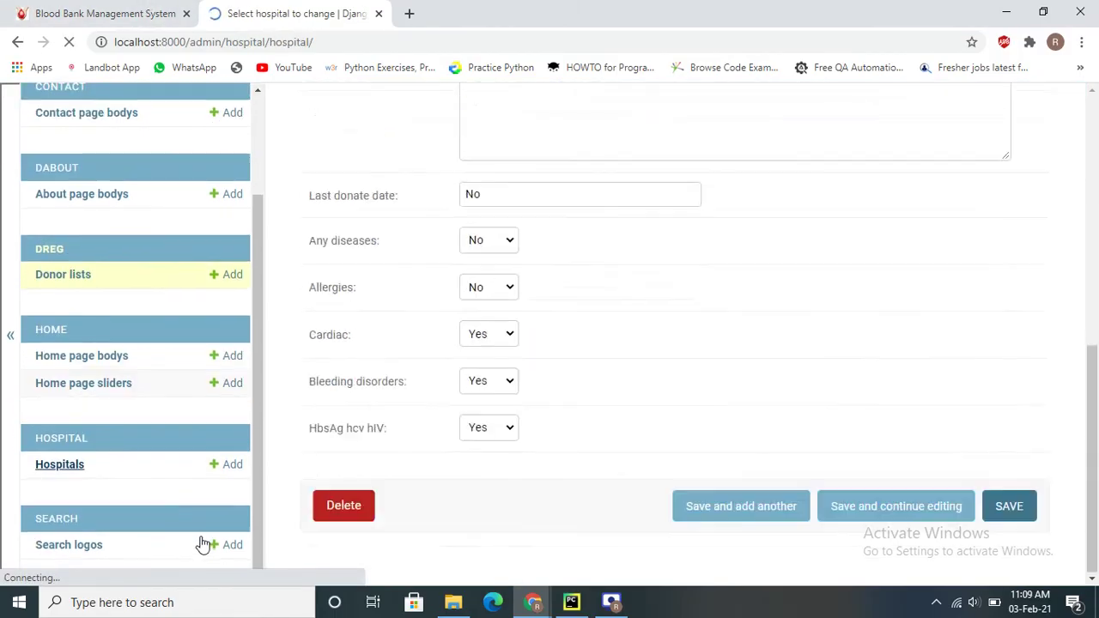
scroll(112, 494, "down", 2)
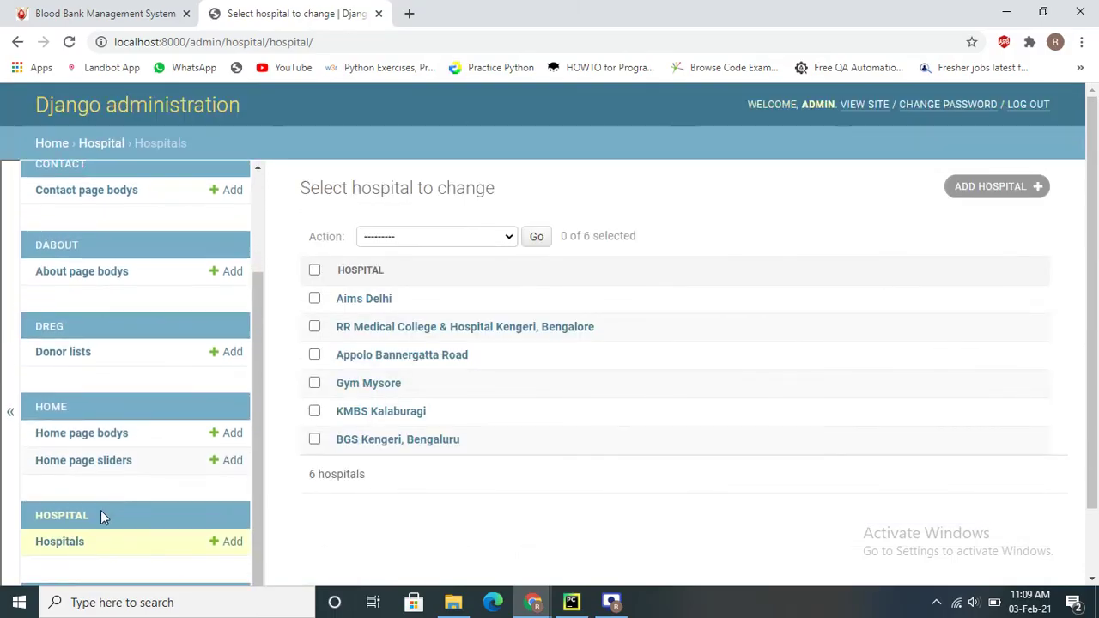
left_click(67, 543)
- Return to the site's Home page and look over its content from the slider to the Donor Opinion section
left_click(118, 13)
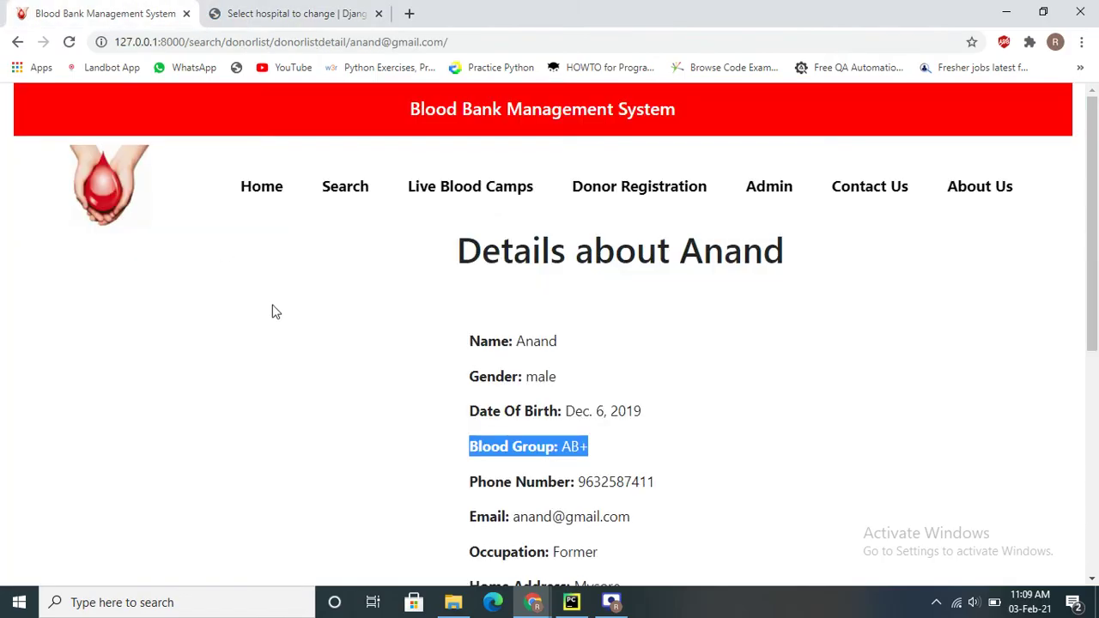
left_click(279, 190)
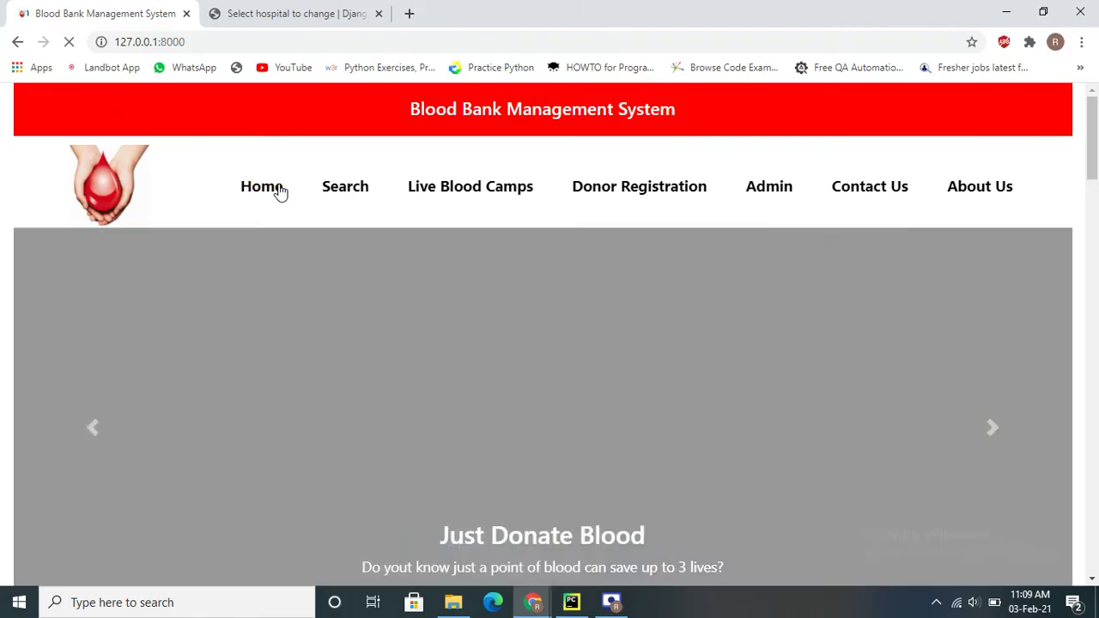
scroll(373, 180, "down", 20)
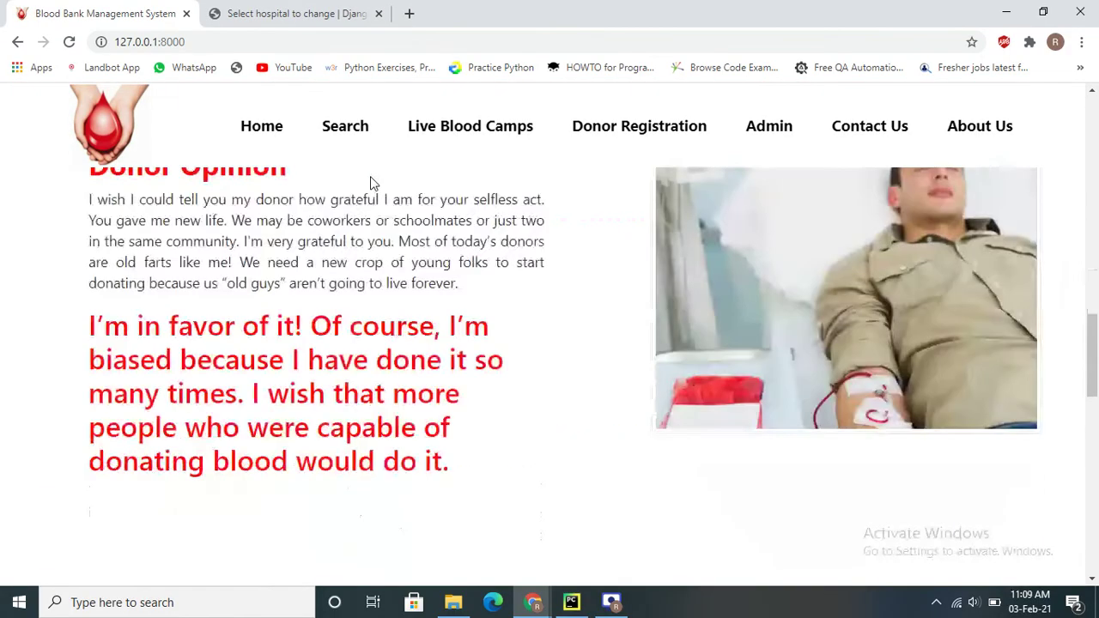
scroll(481, 364, "up", 5)
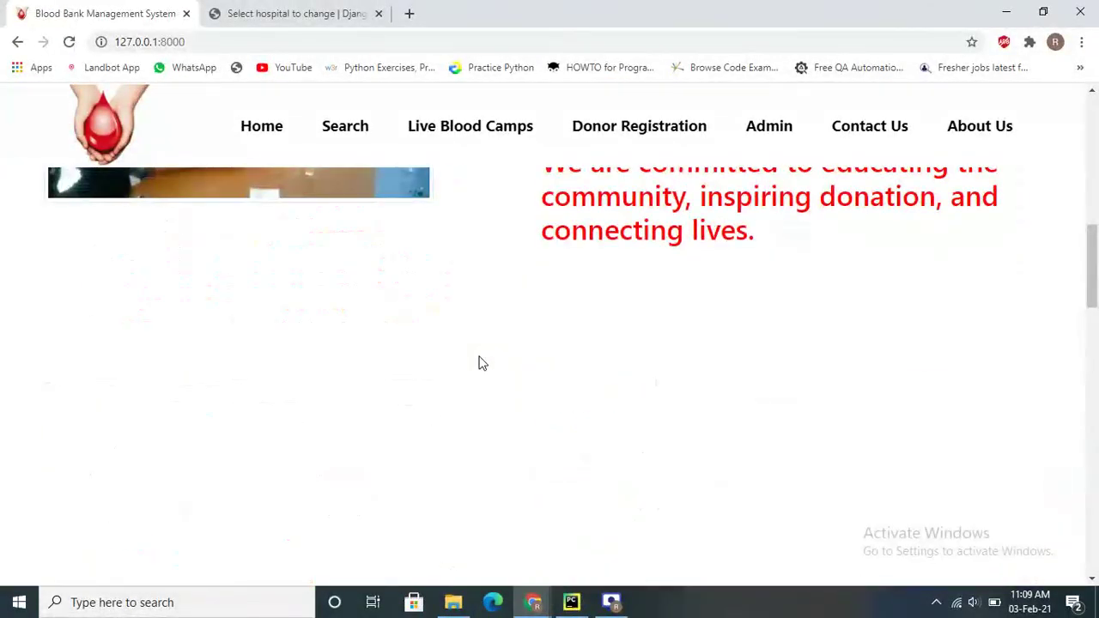
scroll(481, 364, "up", 15)
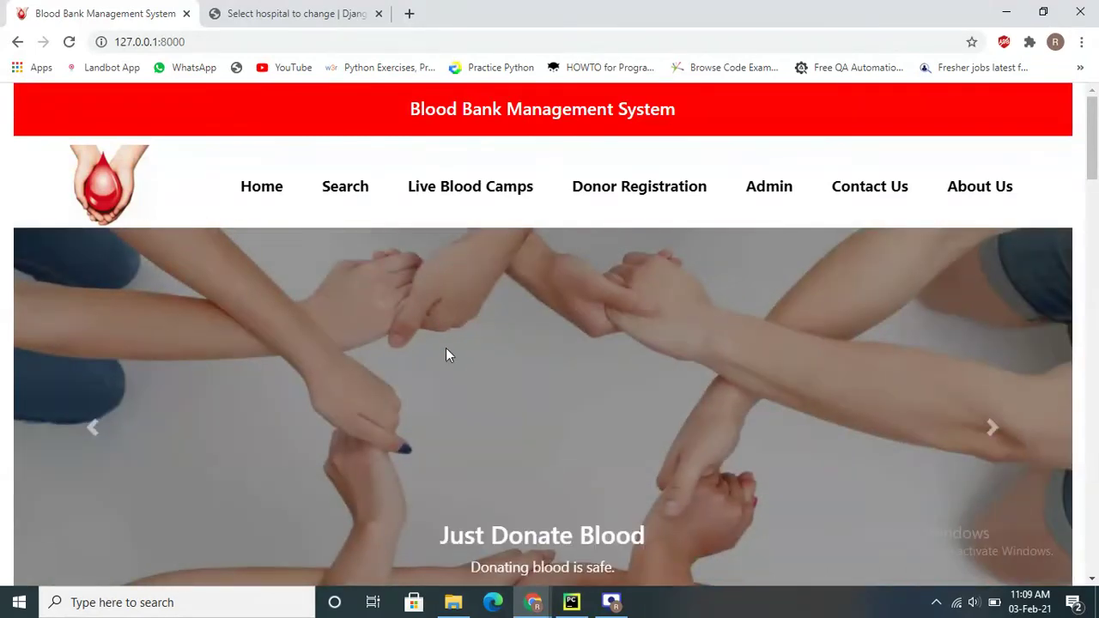